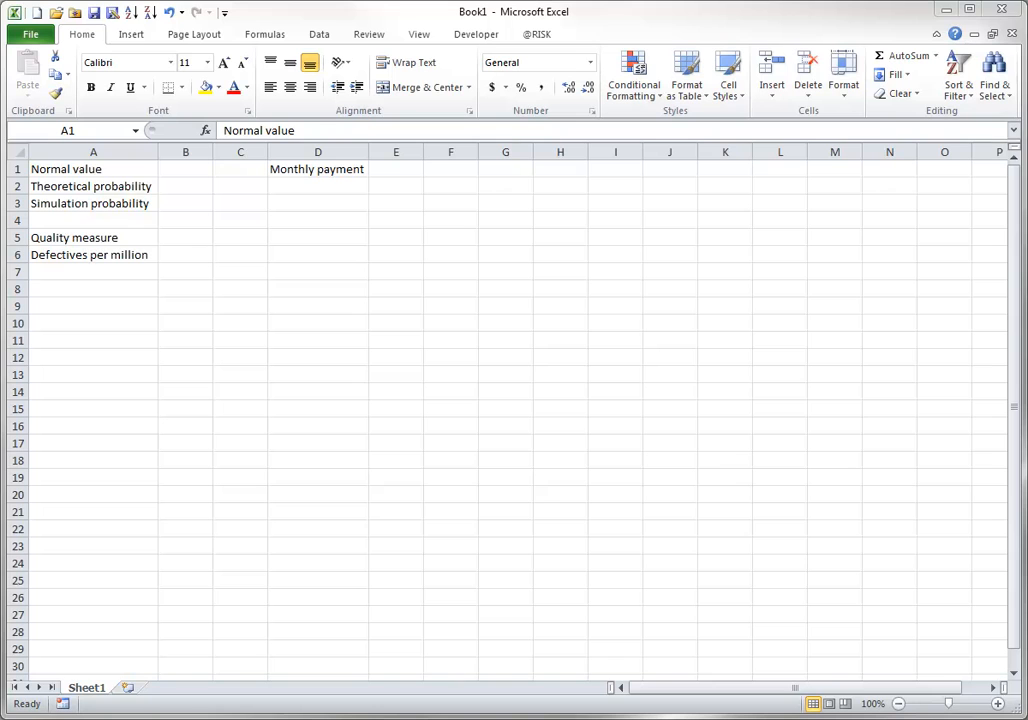
# Insert the PMT function from the Financial category into cell E1 for the monthly payment.
pyautogui.click(396, 172)
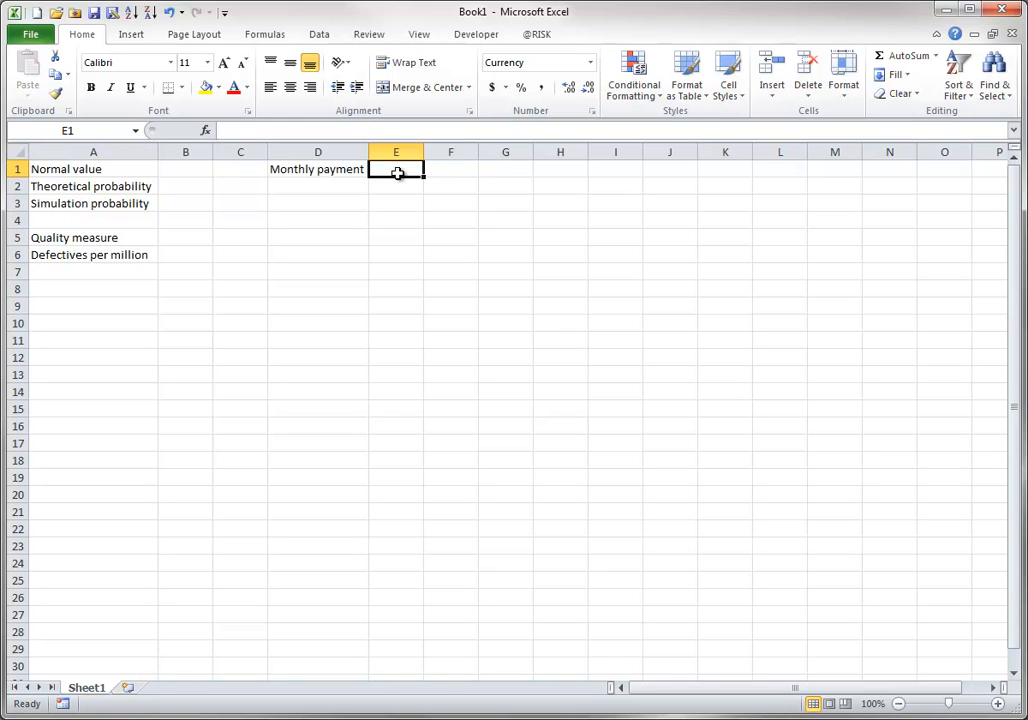
pyautogui.click(205, 130)
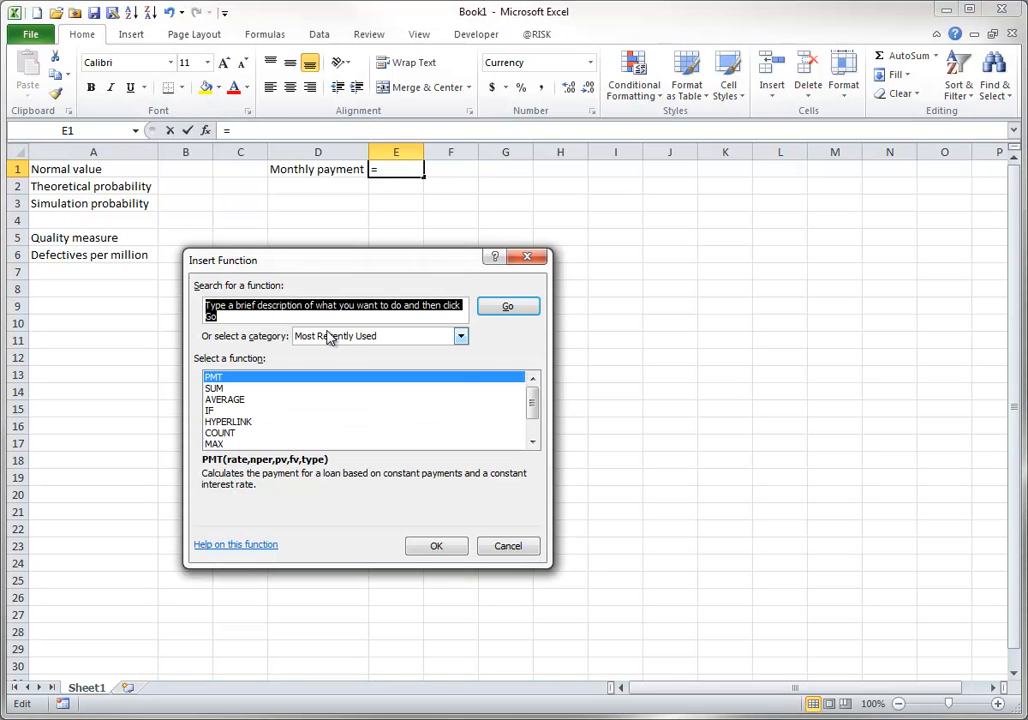
pyautogui.click(461, 336)
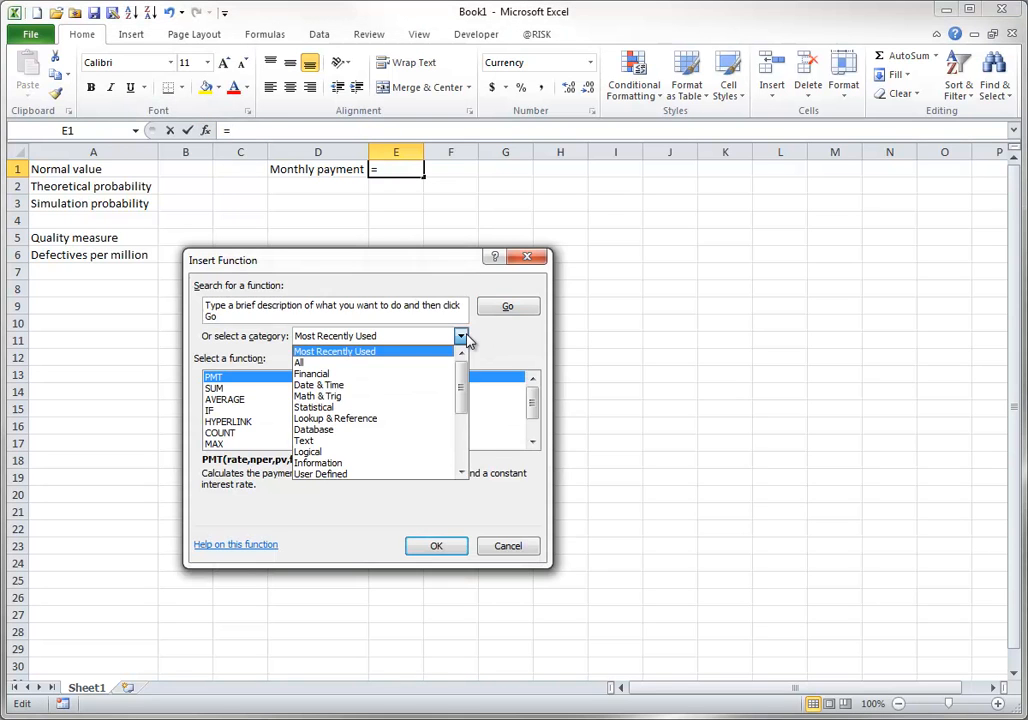
pyautogui.click(321, 376)
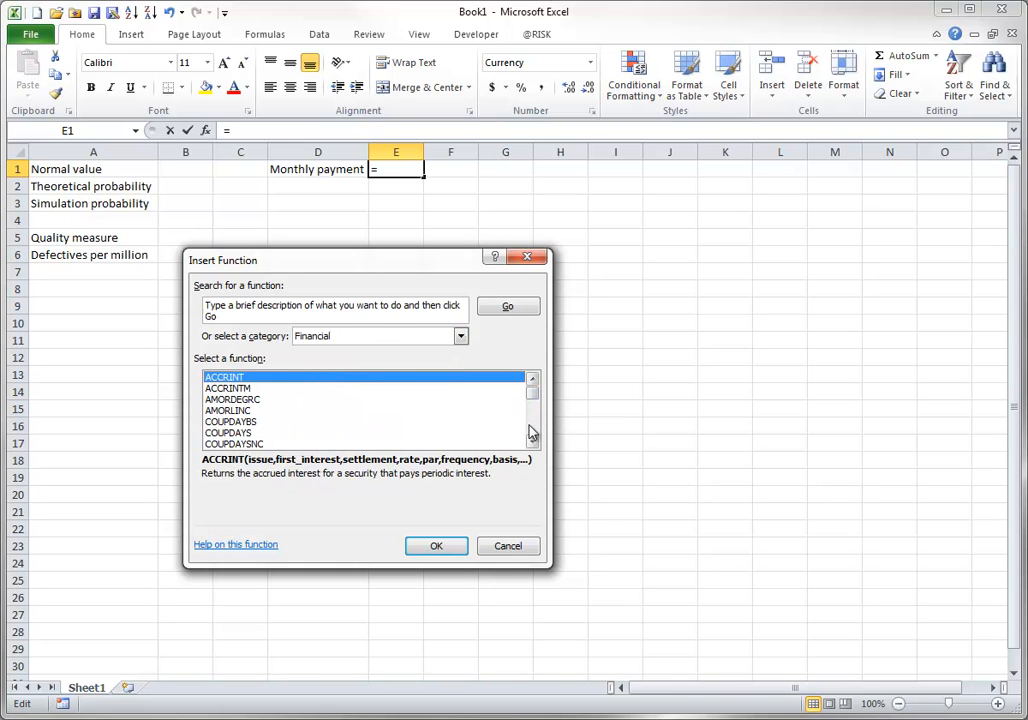
pyautogui.scroll(-10, 535, 430)
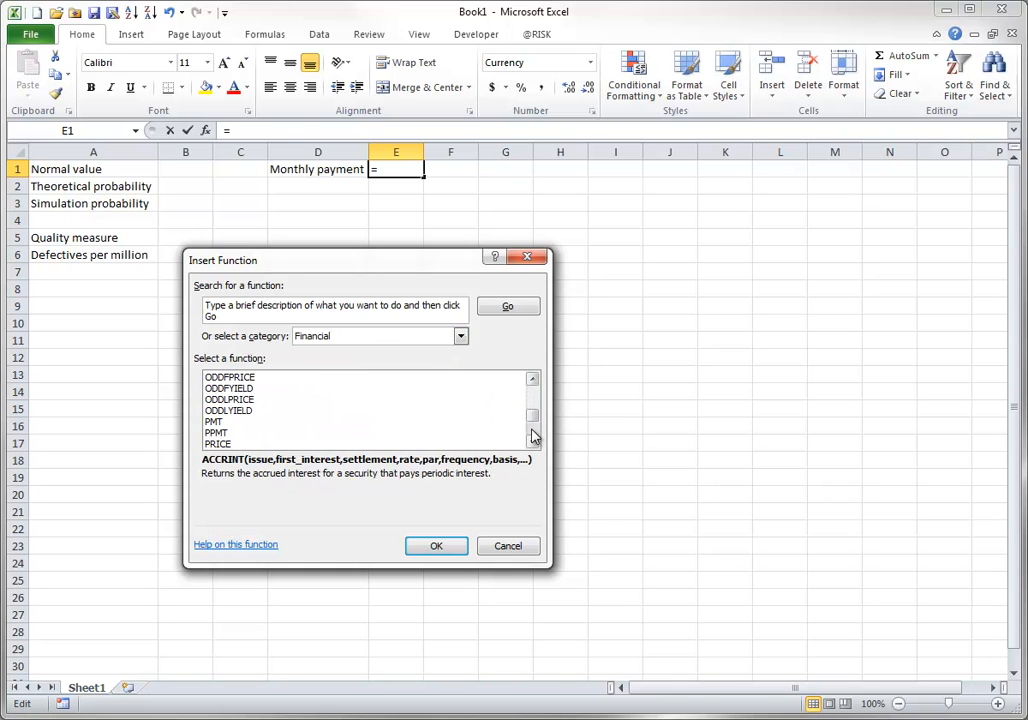
pyautogui.click(216, 421)
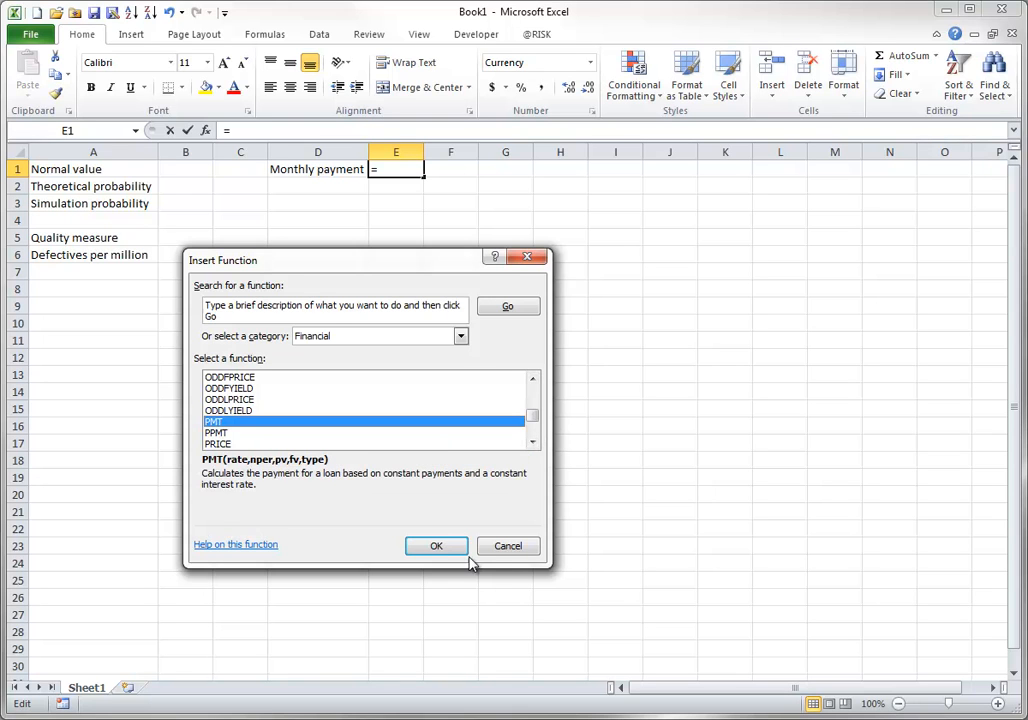
pyautogui.click(437, 547)
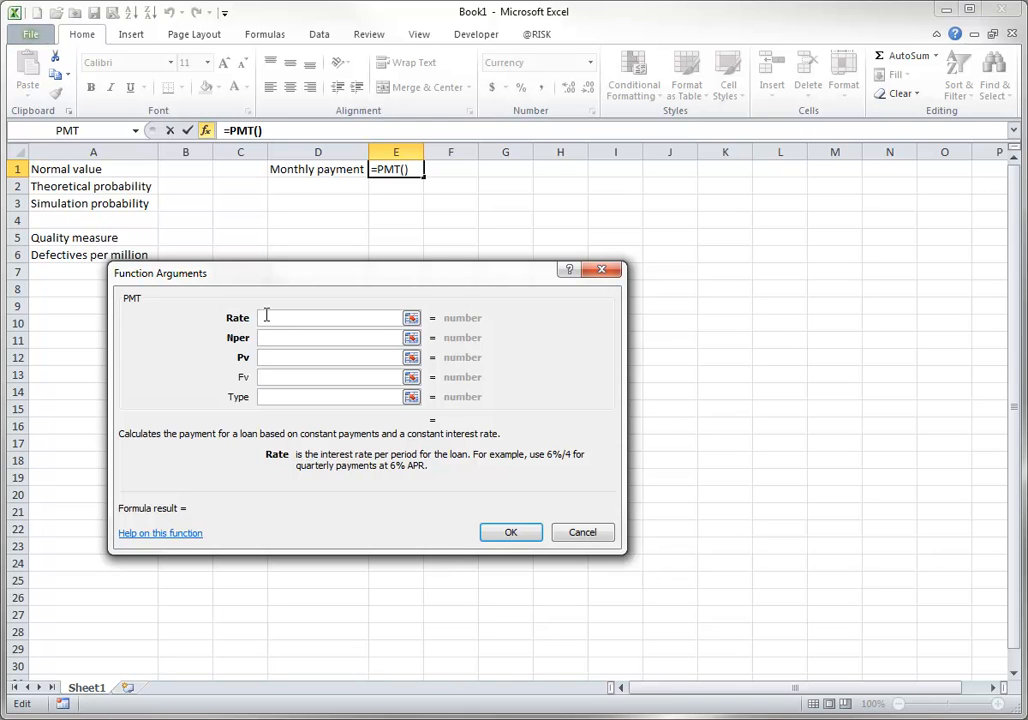
# Set the PMT arguments to Rate 0.005, Nper 36 and Pv -20000, and accept the formula.
pyautogui.write('0.')
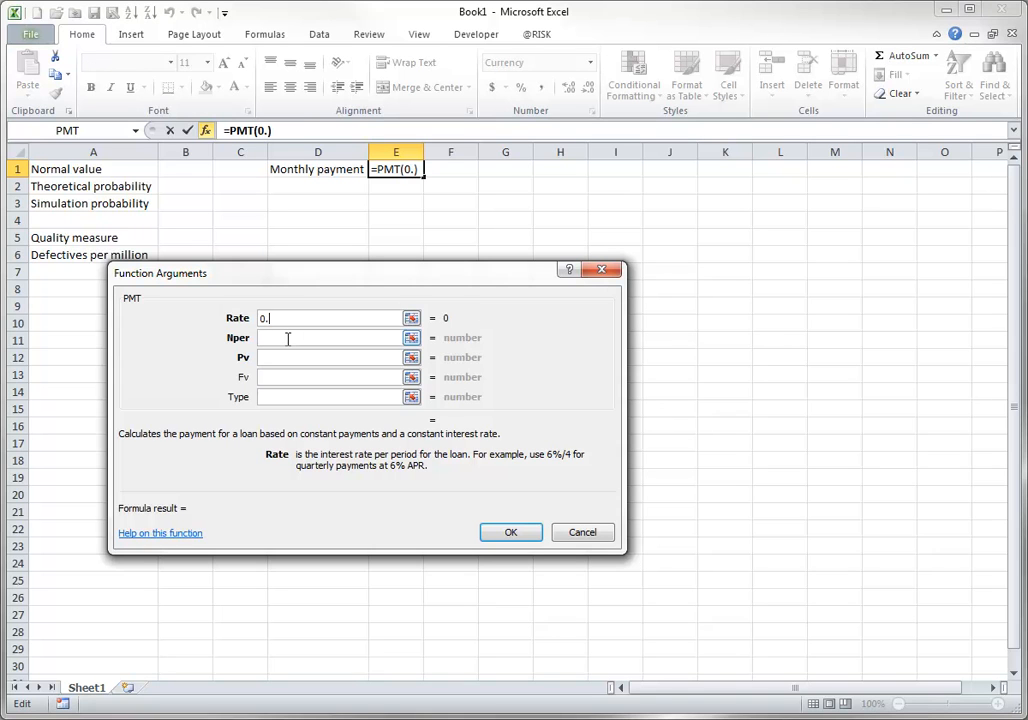
pyautogui.write('005')
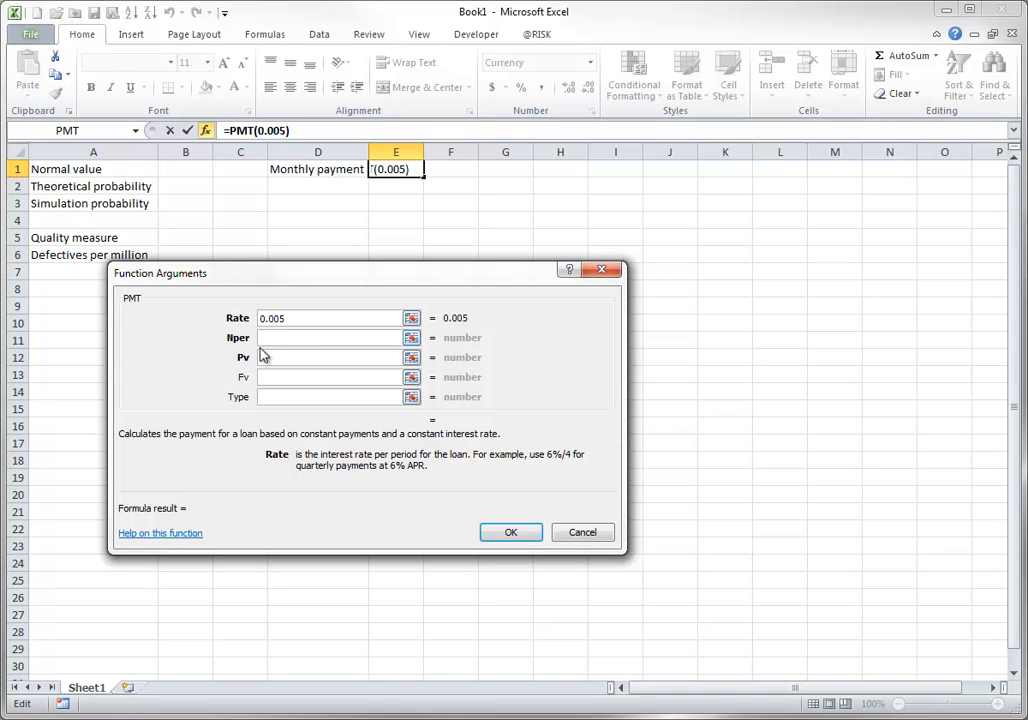
pyautogui.click(287, 338)
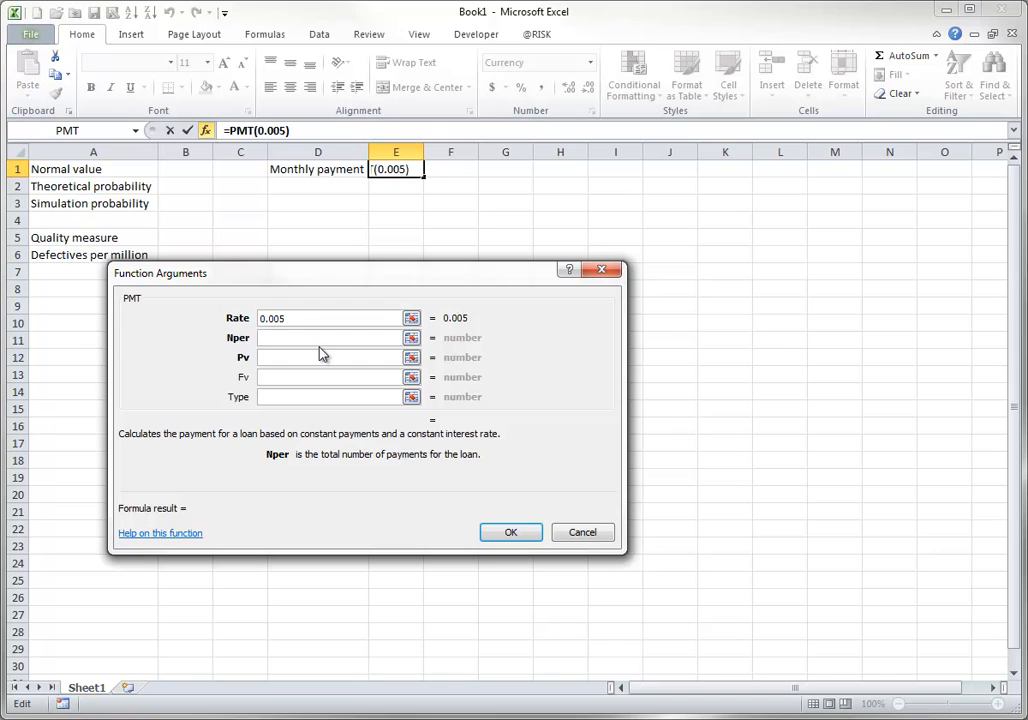
pyautogui.write('36')
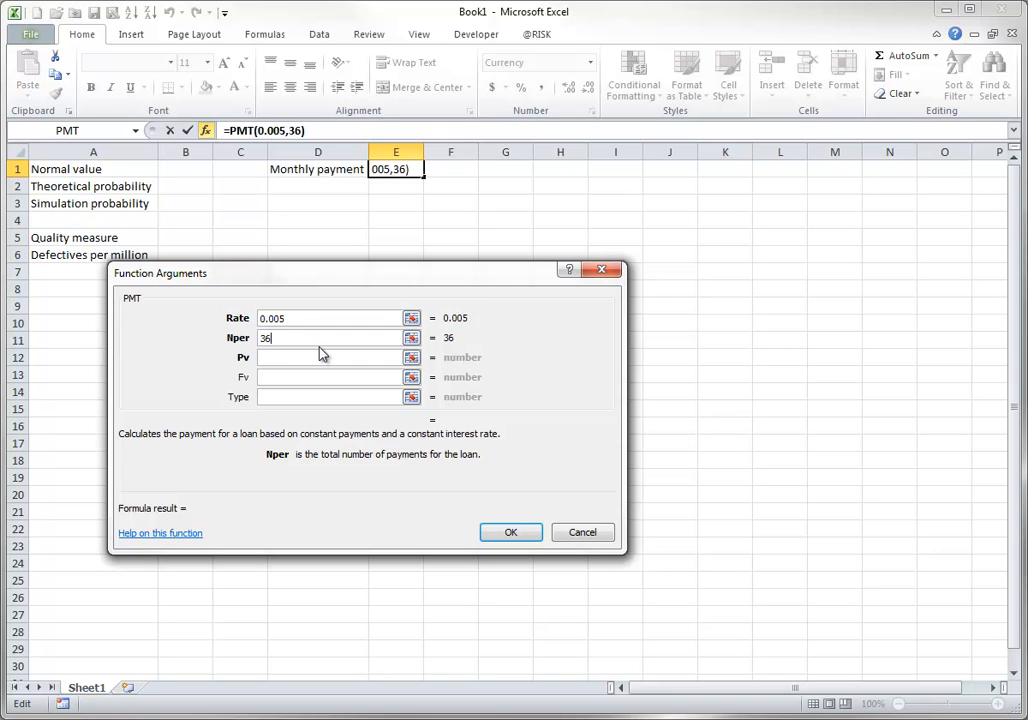
pyautogui.click(266, 357)
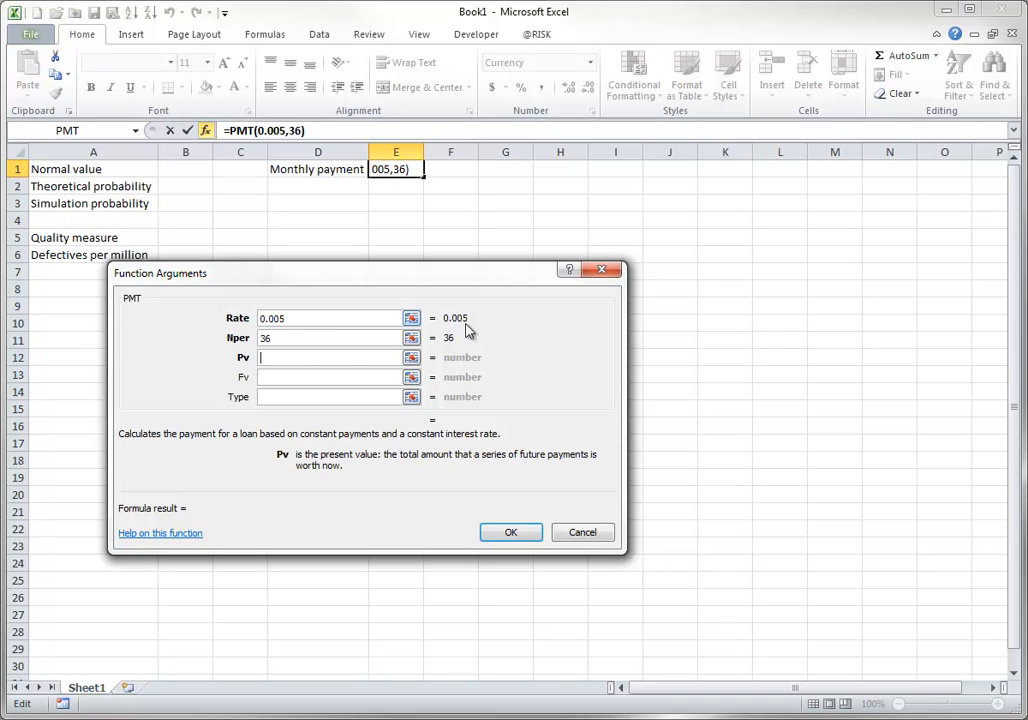
pyautogui.write('-20')
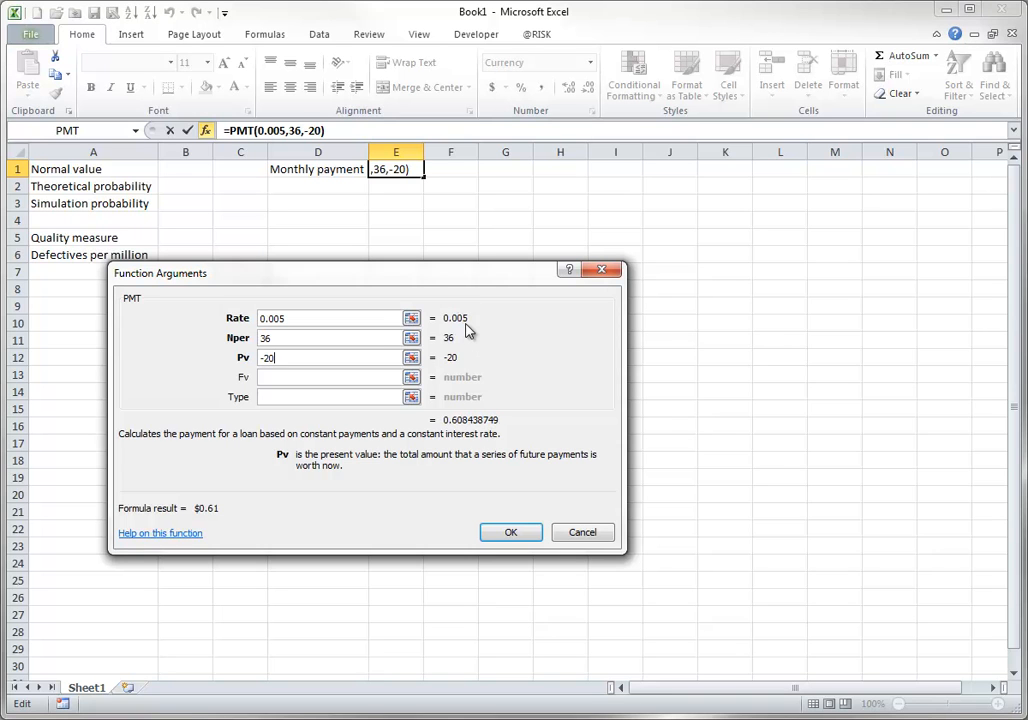
pyautogui.write('000')
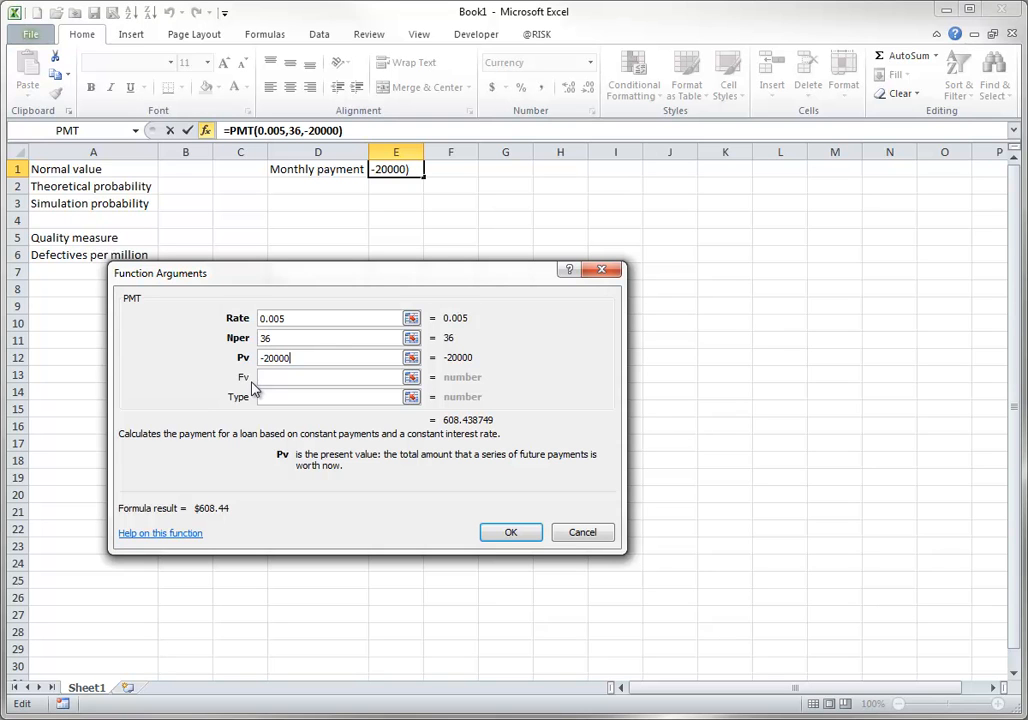
pyautogui.click(526, 536)
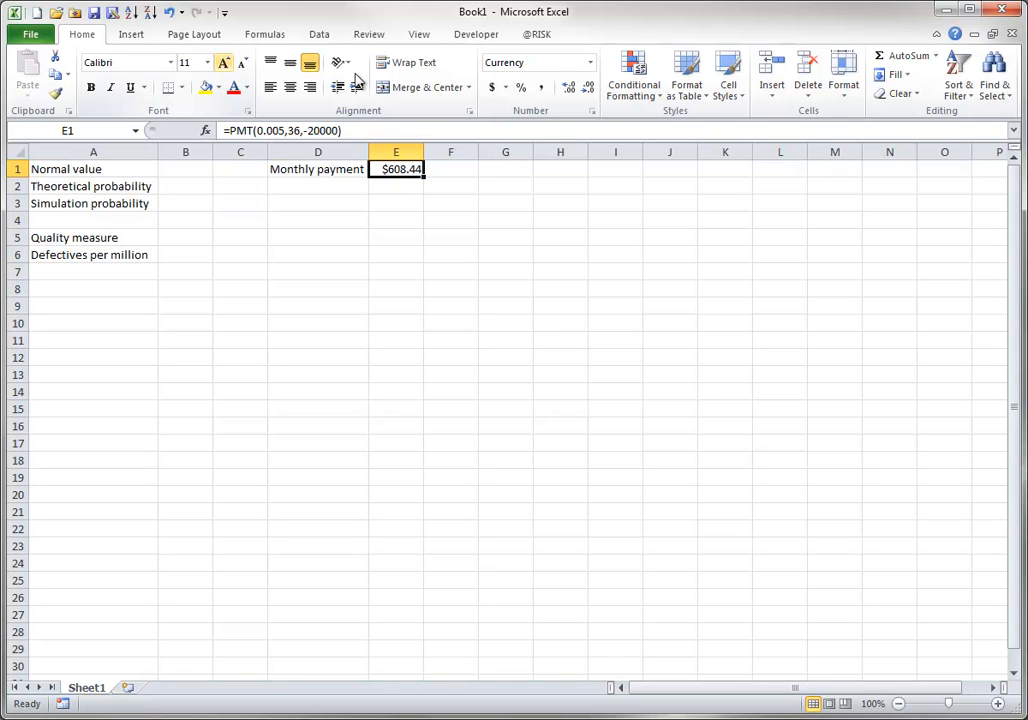
pyautogui.click(532, 35)
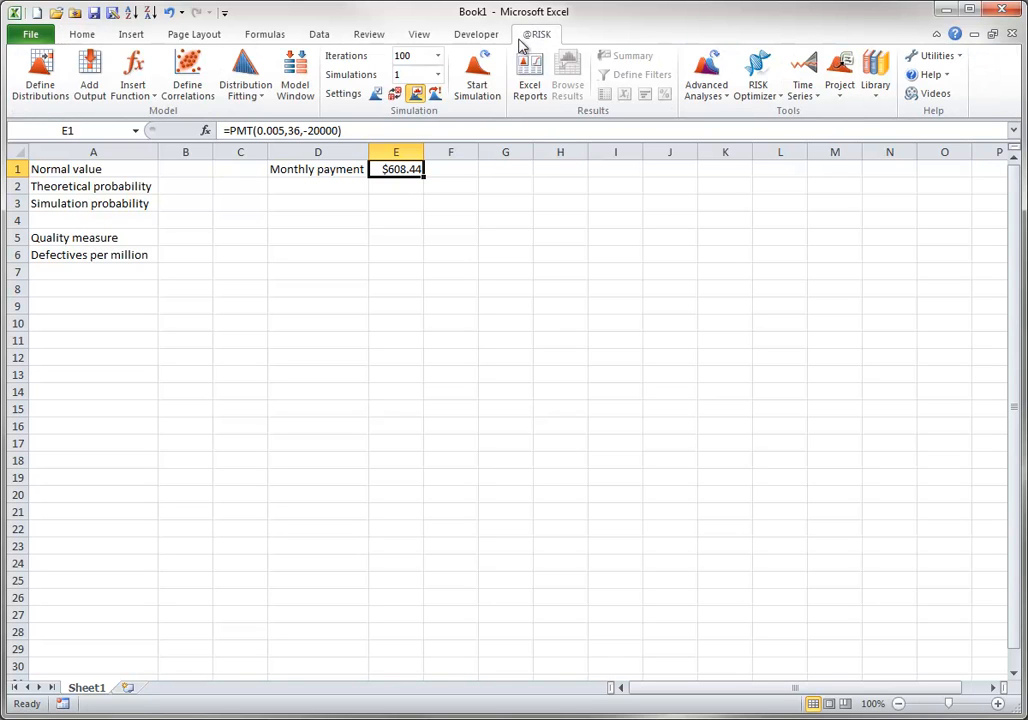
pyautogui.click(140, 95)
pyautogui.moveTo(155, 250)
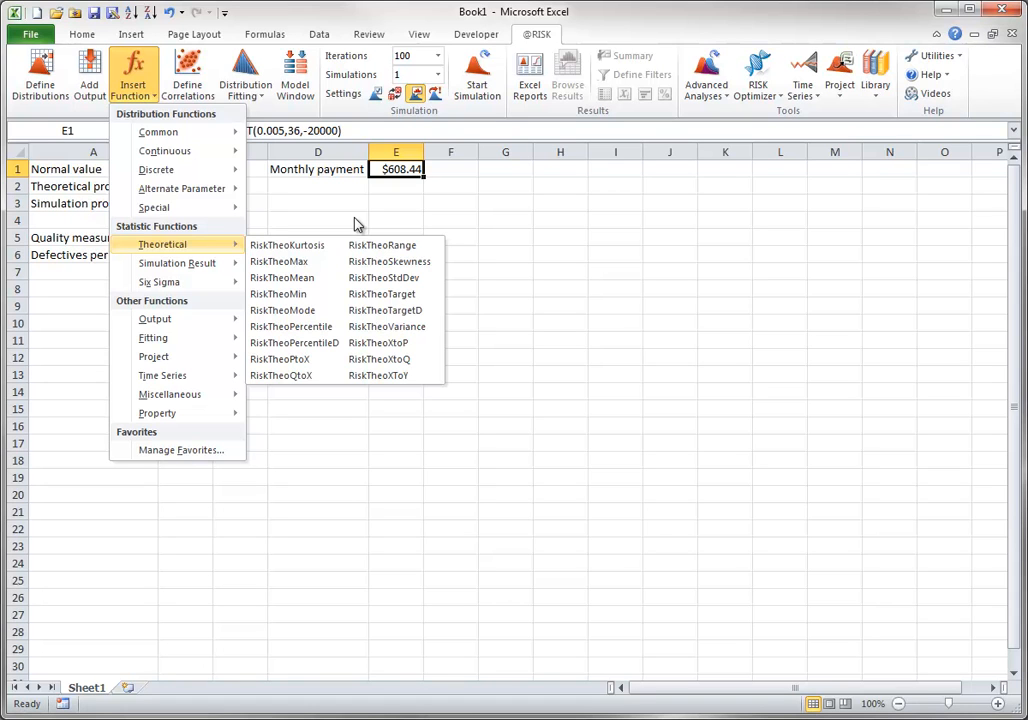
pyautogui.press('Escape')
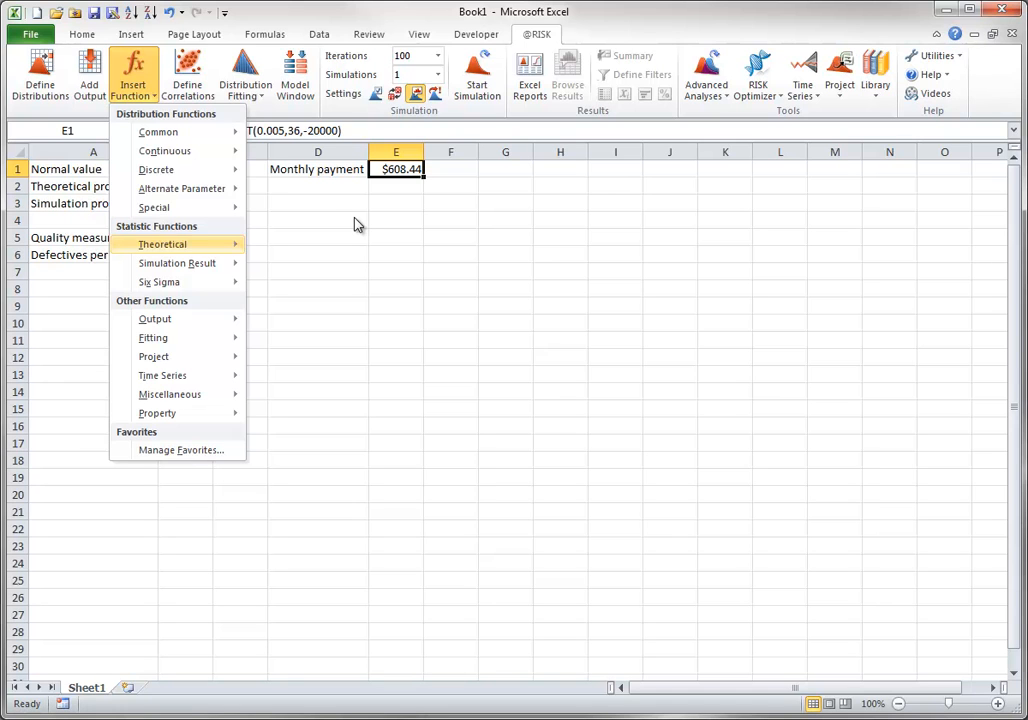
pyautogui.press('Escape')
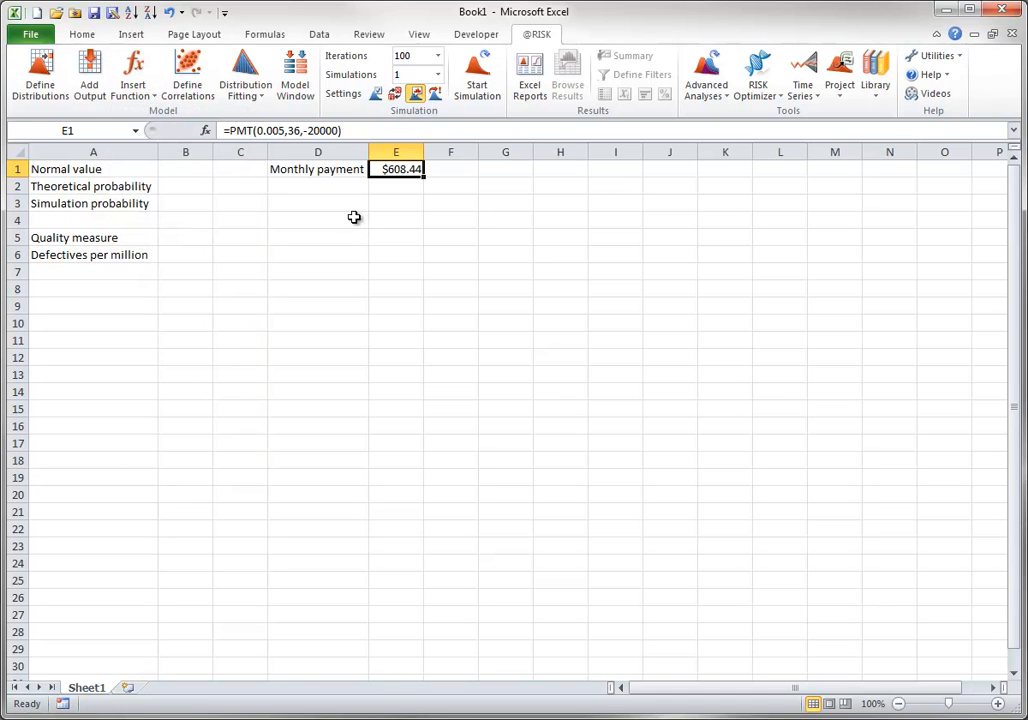
# Insert a RiskNormal distribution in cell B1 with a mean of 100 and the default standard deviation, and check its formula.
pyautogui.click(178, 169)
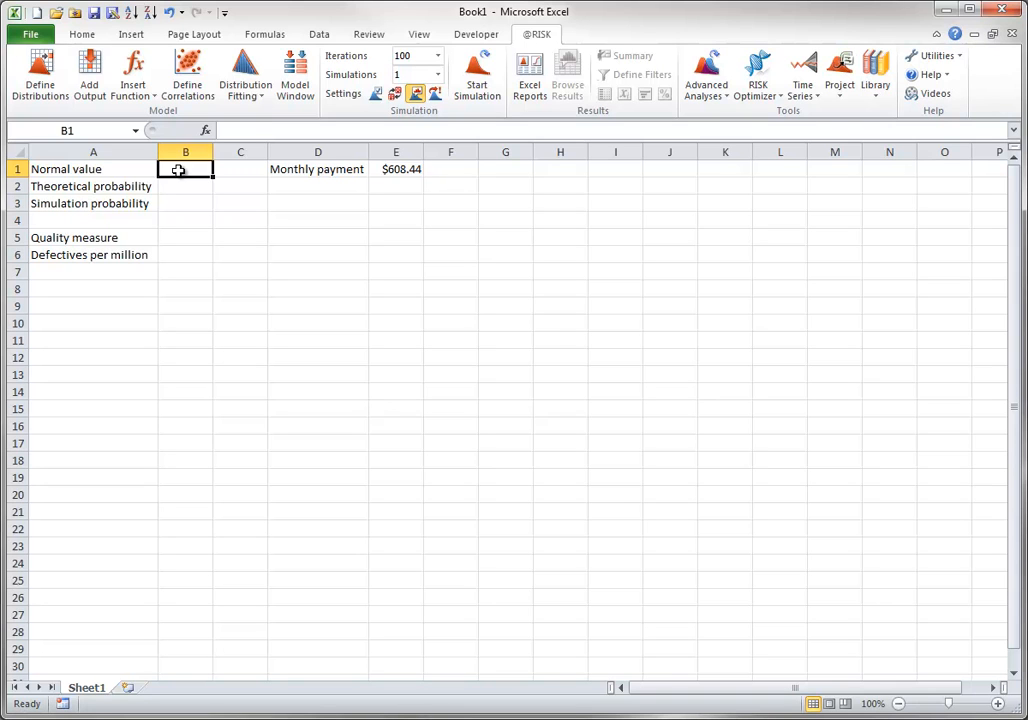
pyautogui.click(152, 95)
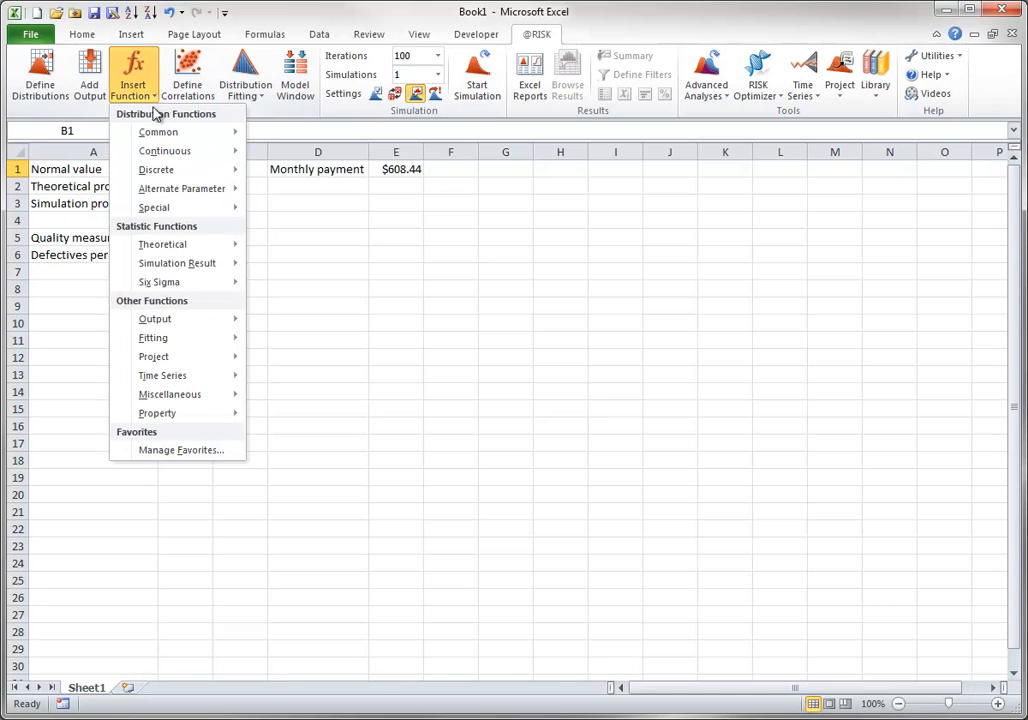
pyautogui.moveTo(158, 133)
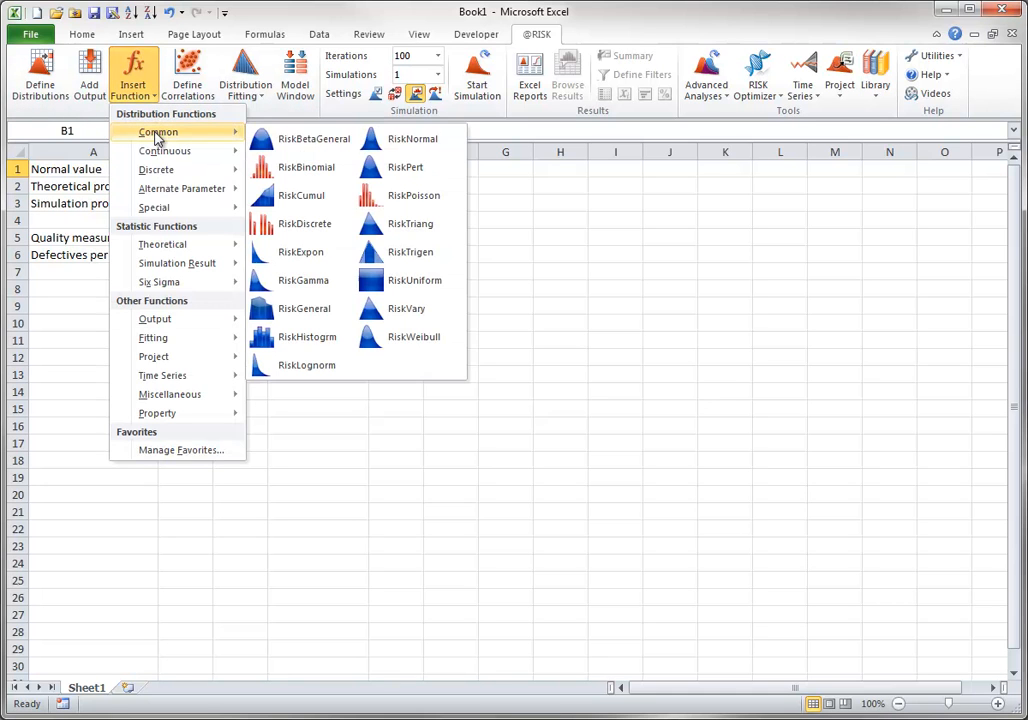
pyautogui.click(395, 146)
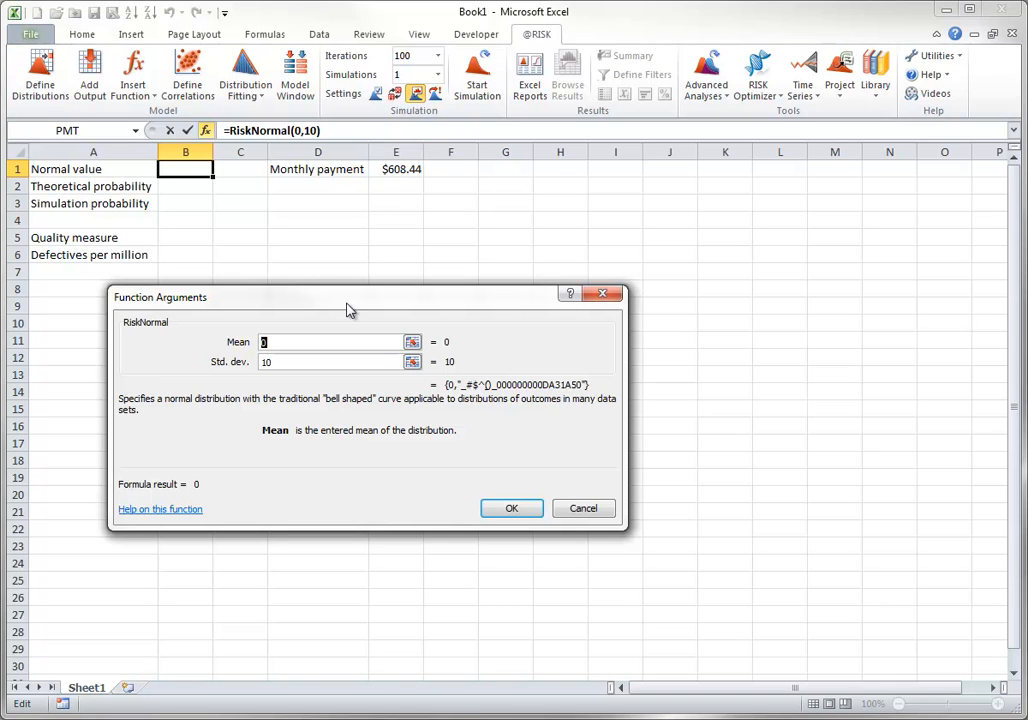
pyautogui.write('100')
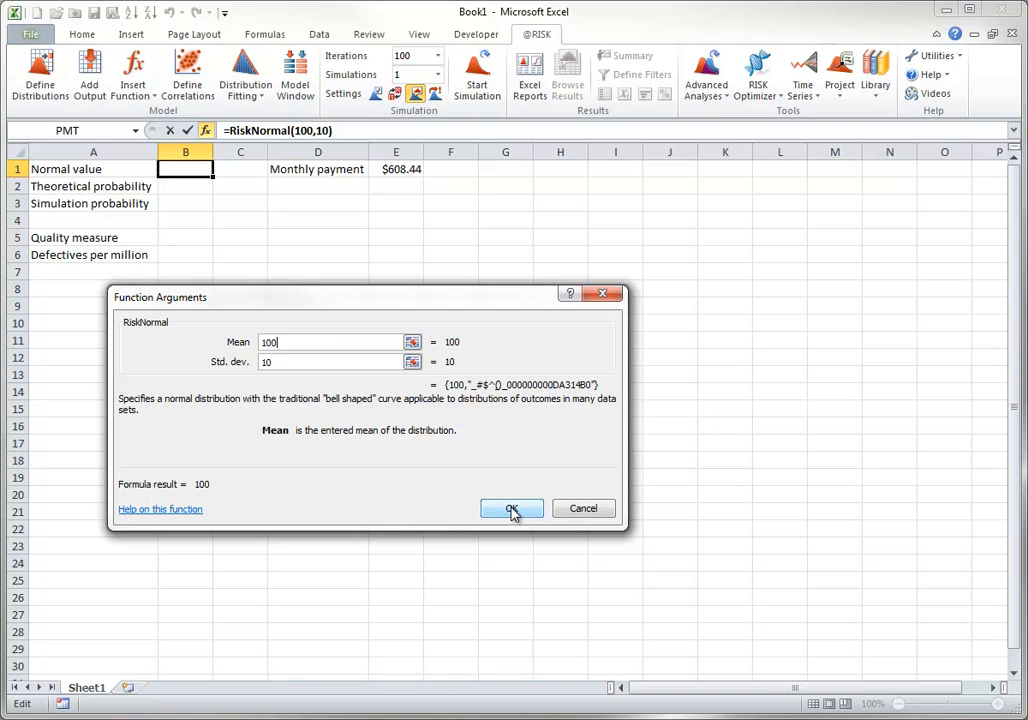
pyautogui.click(512, 510)
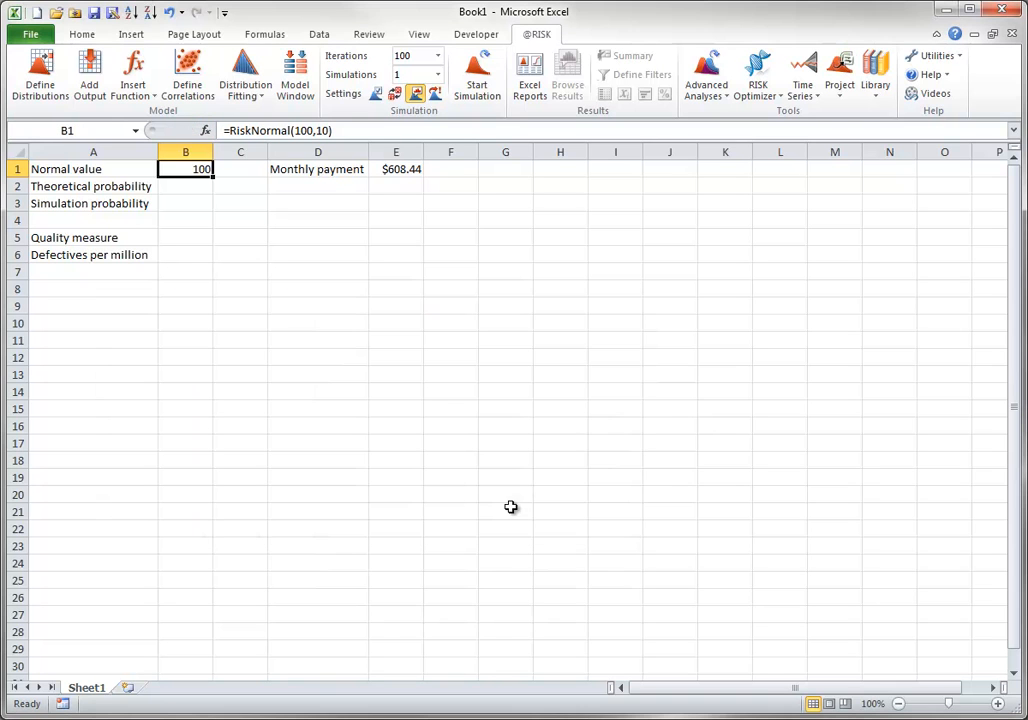
pyautogui.doubleClick(185, 168)
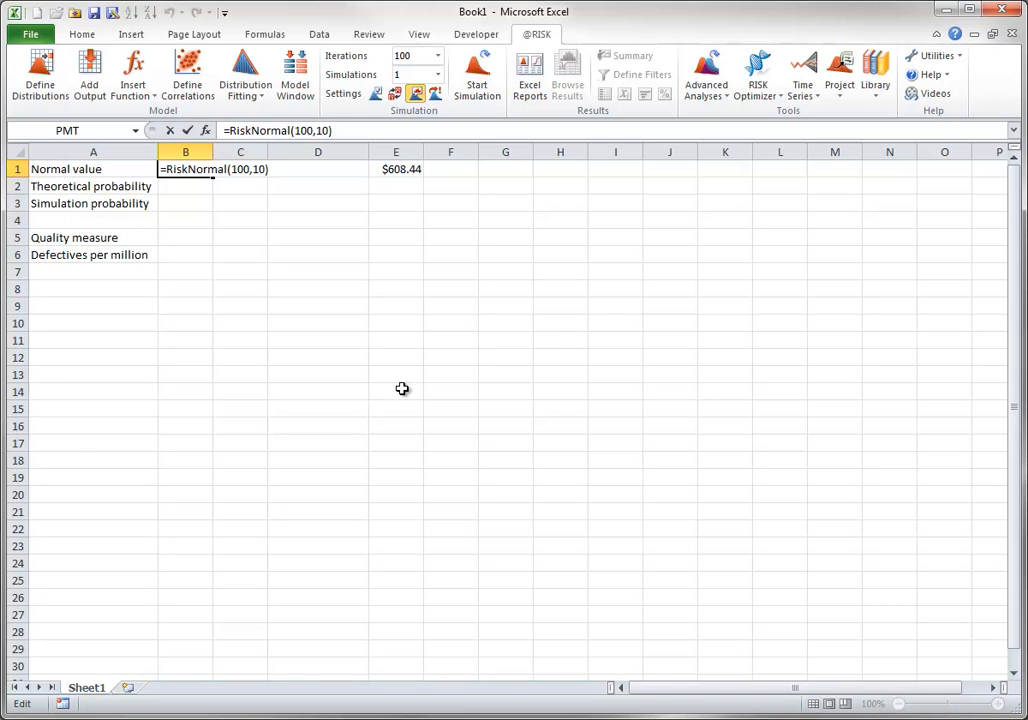
pyautogui.press('Escape')
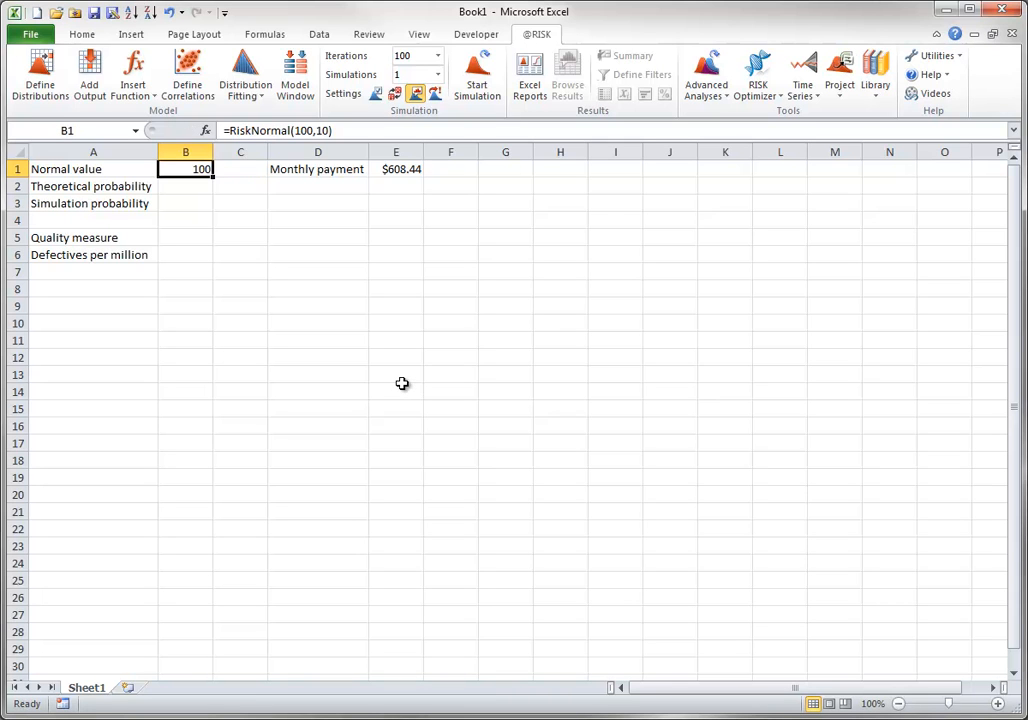
# Insert the theoretical RiskTheoXtoP function in cell B2 with data source B1 and an X value of 90.
pyautogui.click(189, 188)
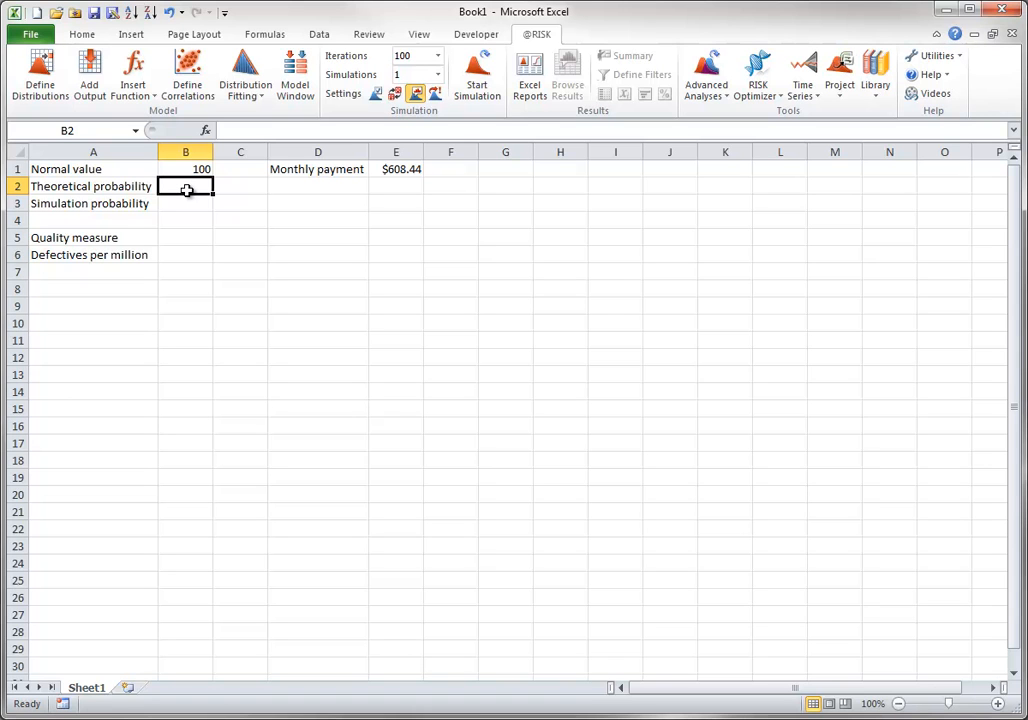
pyautogui.click(133, 88)
pyautogui.moveTo(175, 248)
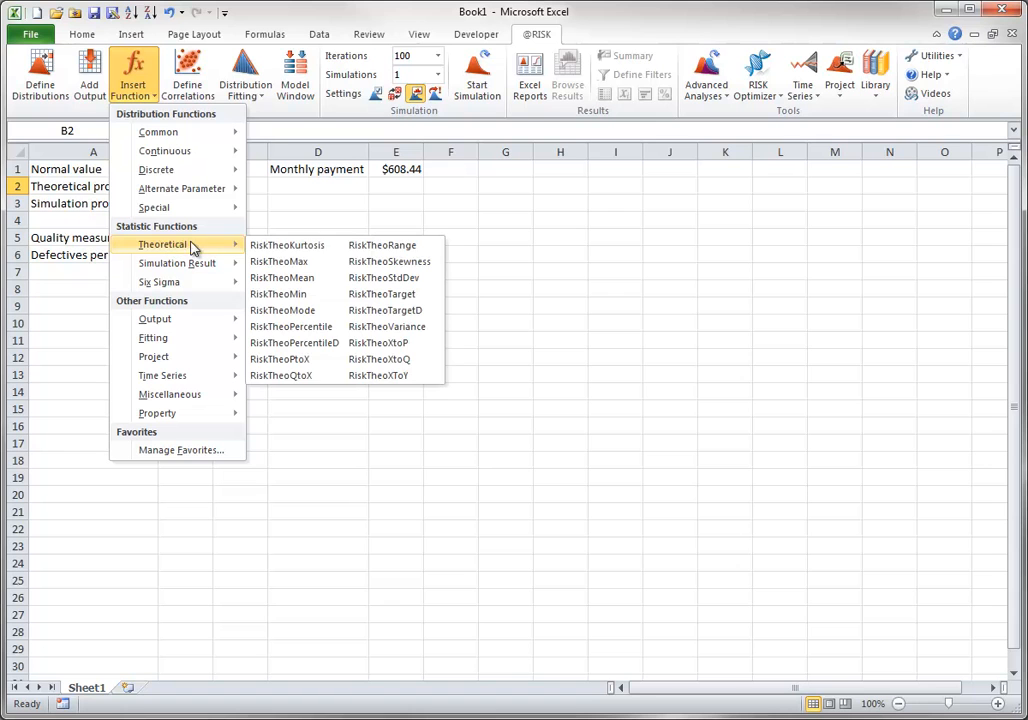
pyautogui.click(385, 345)
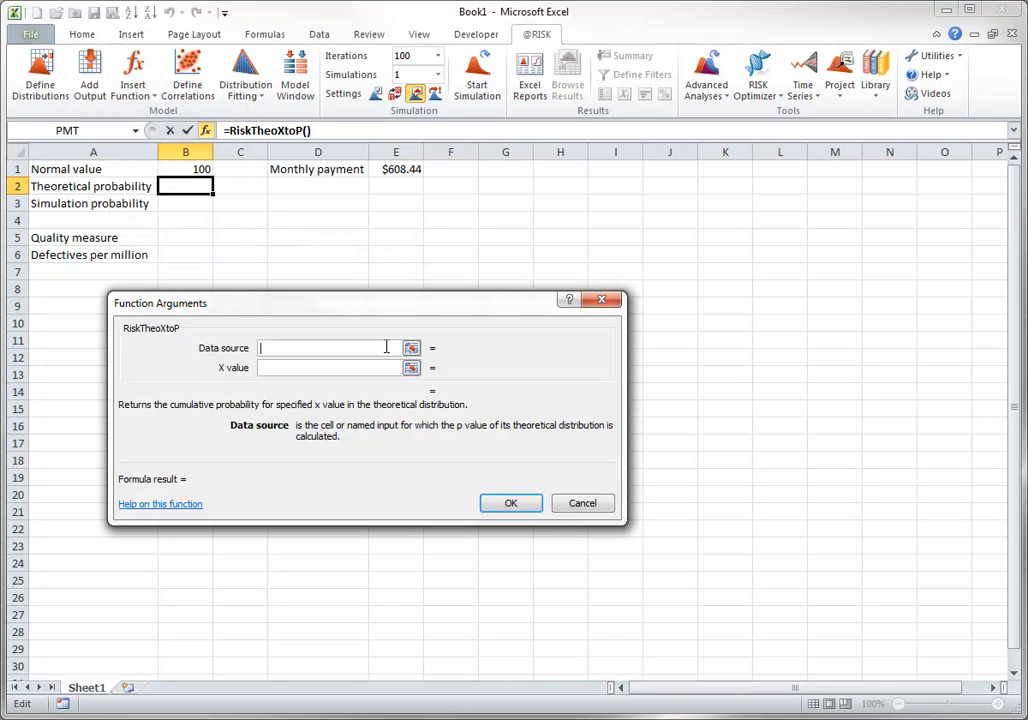
pyautogui.click(186, 169)
pyautogui.click(265, 370)
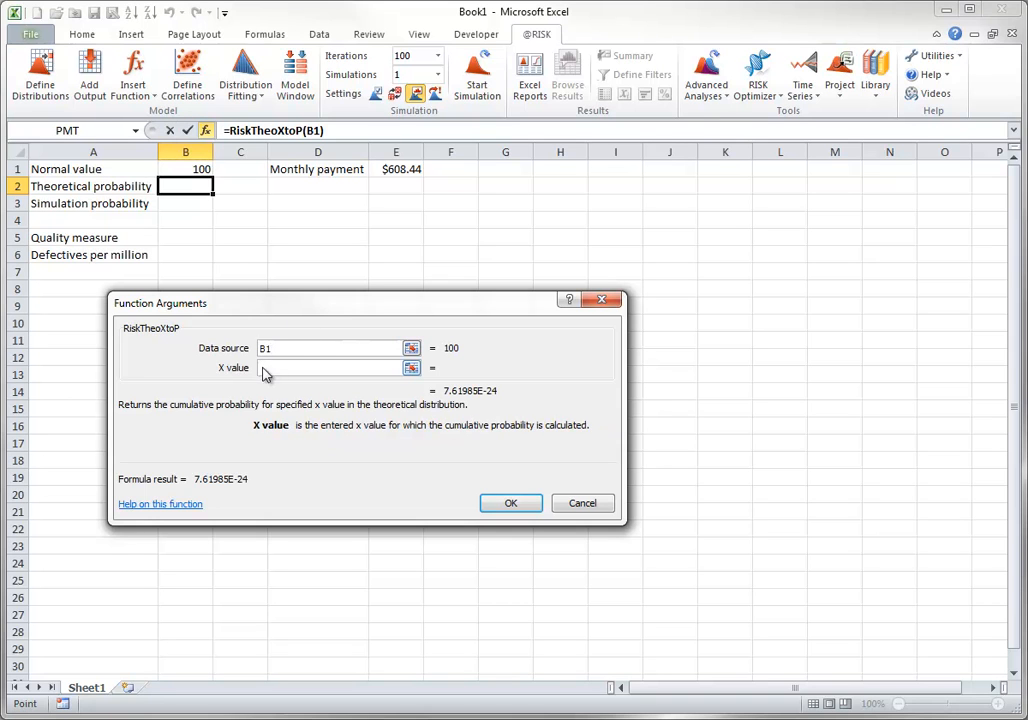
pyautogui.write('90')
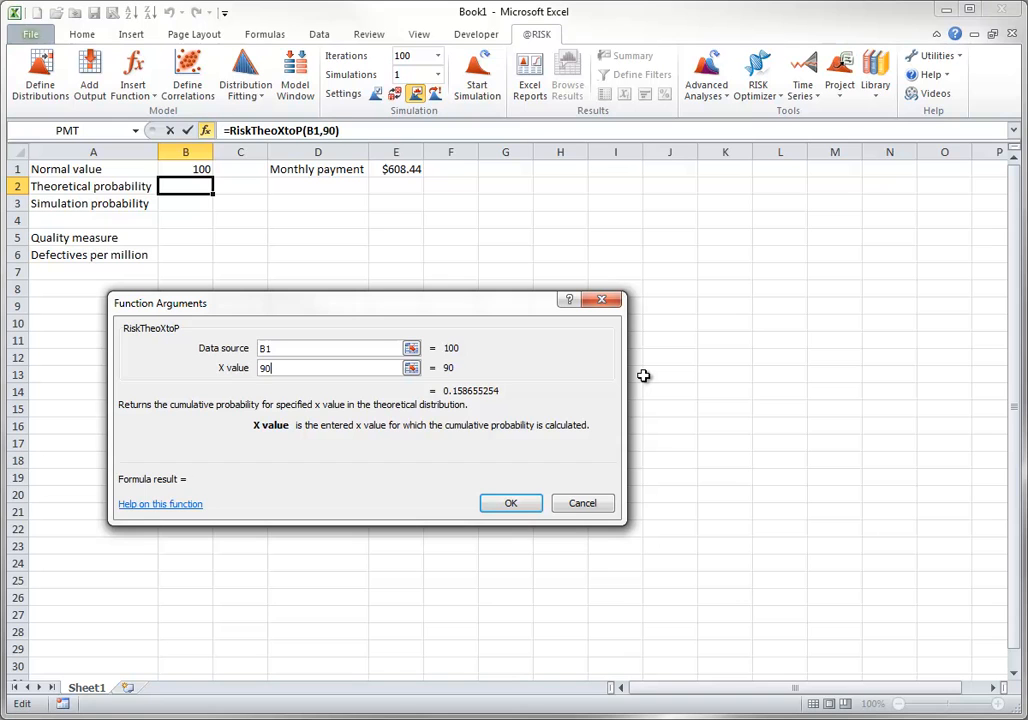
pyautogui.click(510, 505)
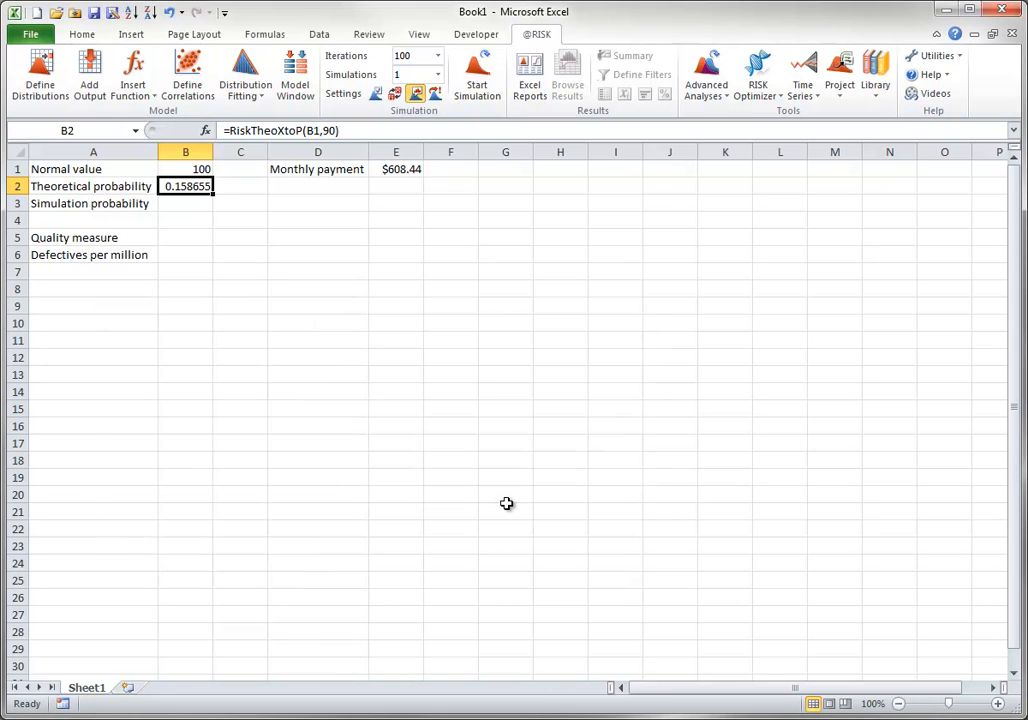
# Insert the simulation result function RiskXtoP in cell B3 with data source B1 and a target X value of 90.
pyautogui.click(182, 203)
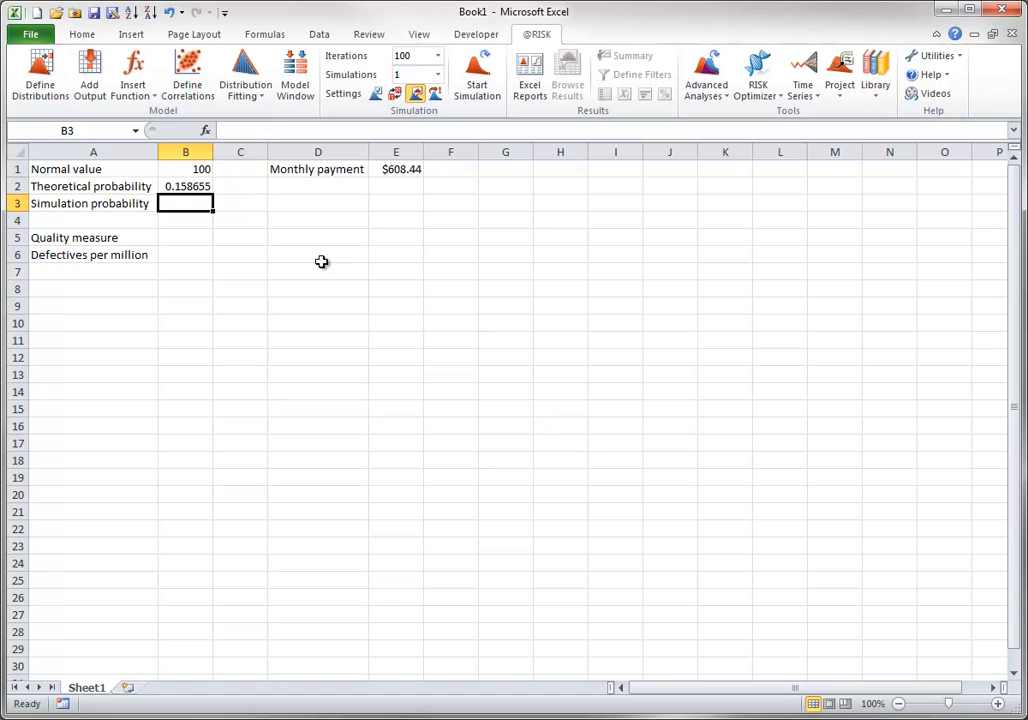
pyautogui.click(151, 96)
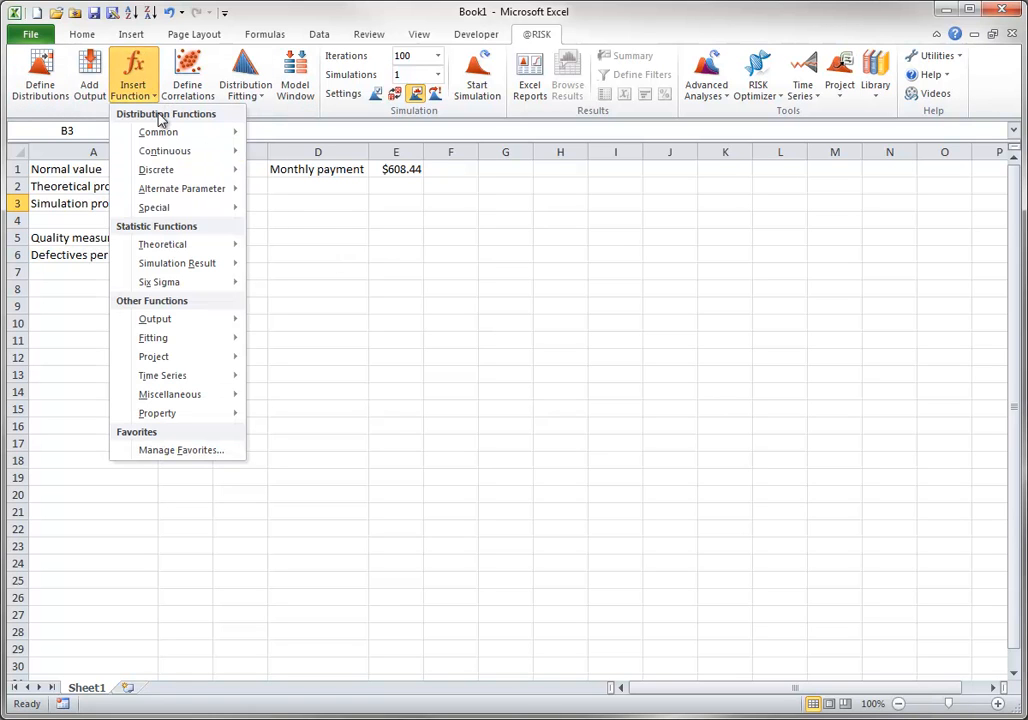
pyautogui.moveTo(184, 263)
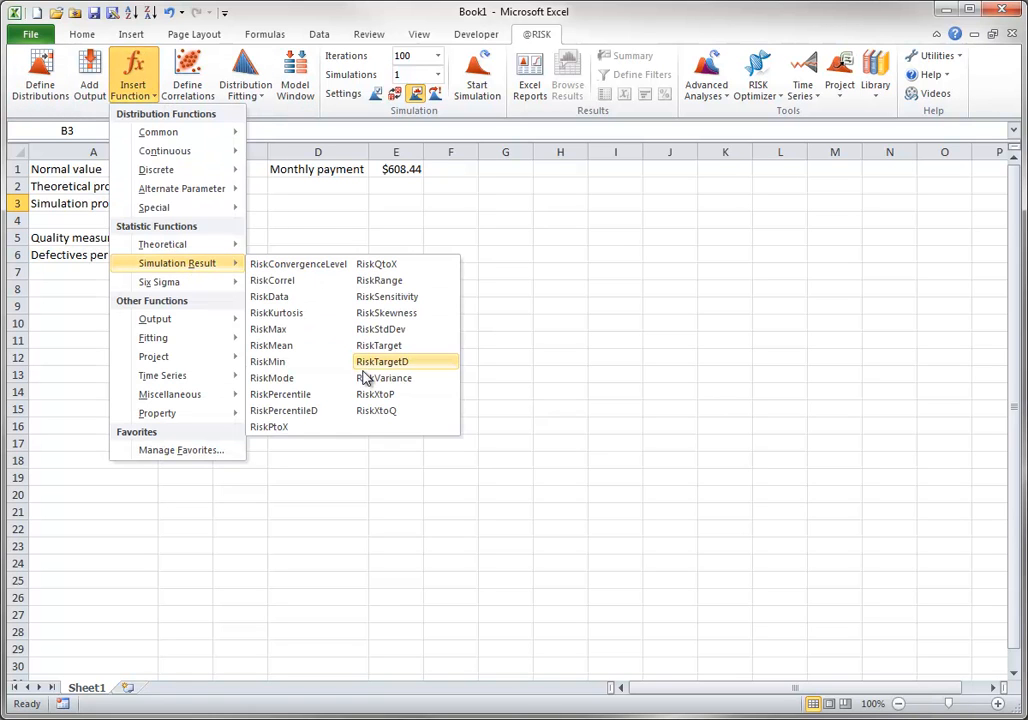
pyautogui.click(378, 396)
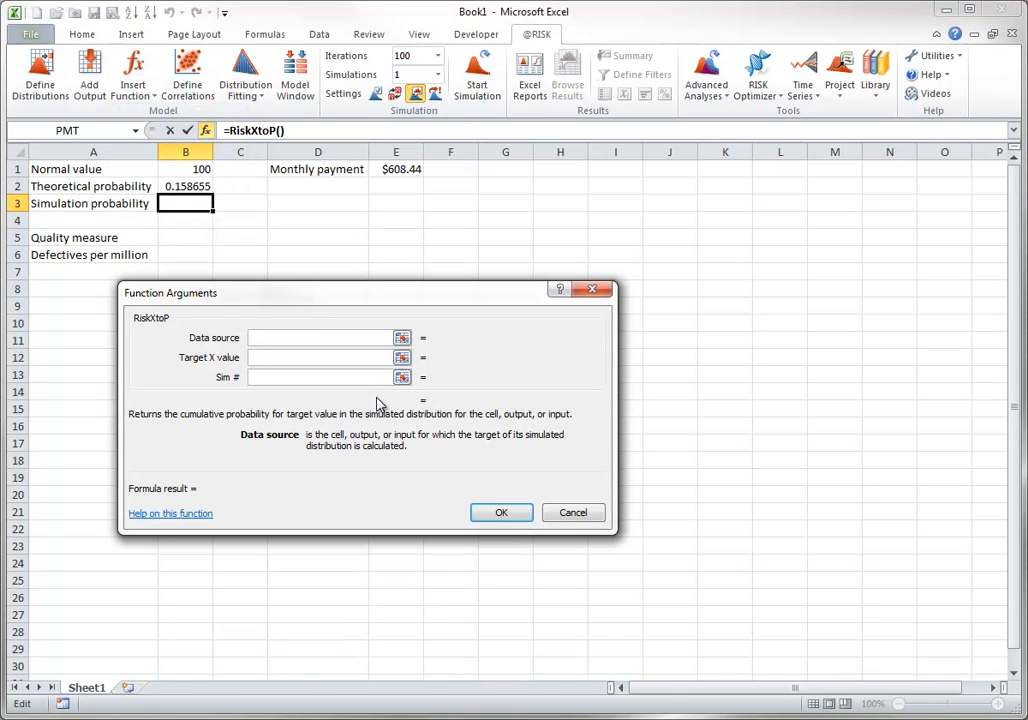
pyautogui.click(194, 169)
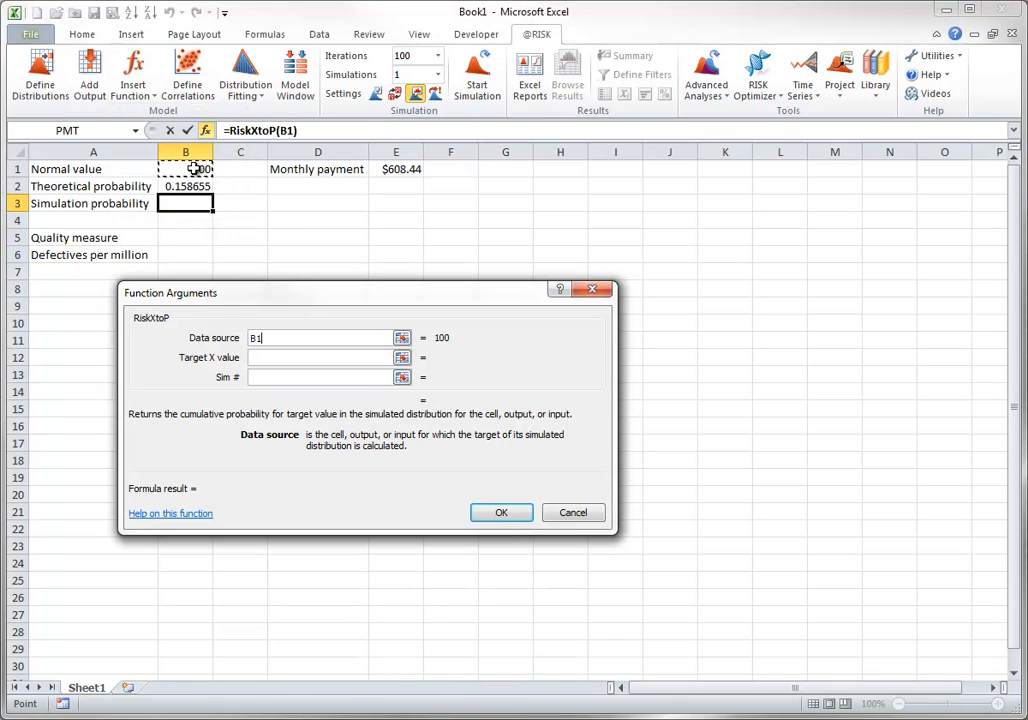
pyautogui.click(259, 358)
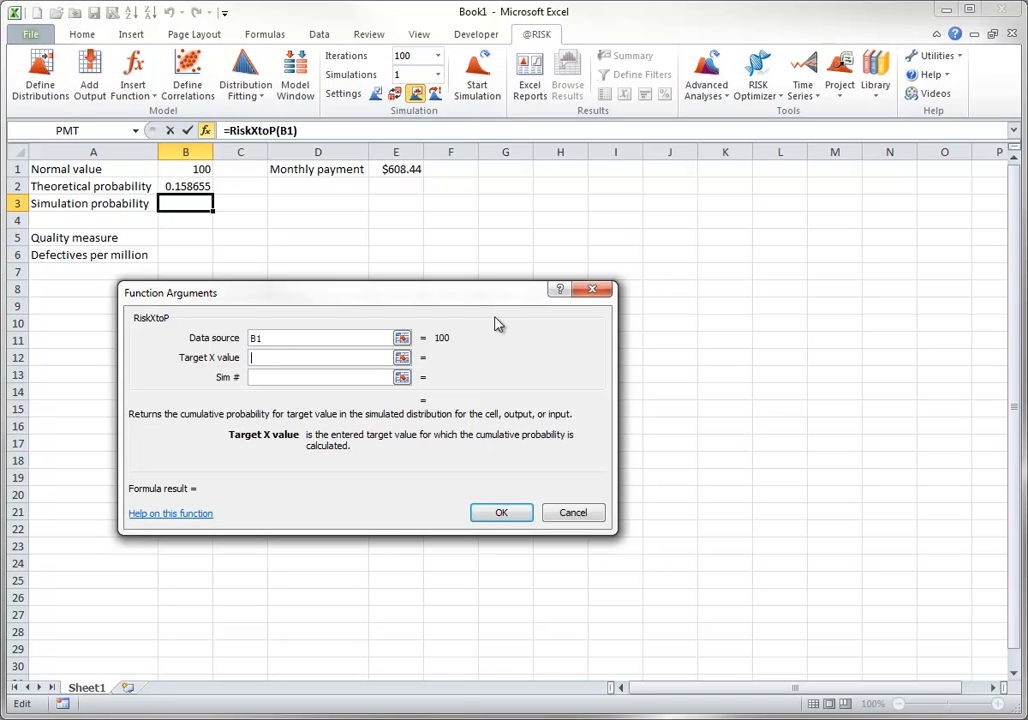
pyautogui.write('90')
pyautogui.click(501, 514)
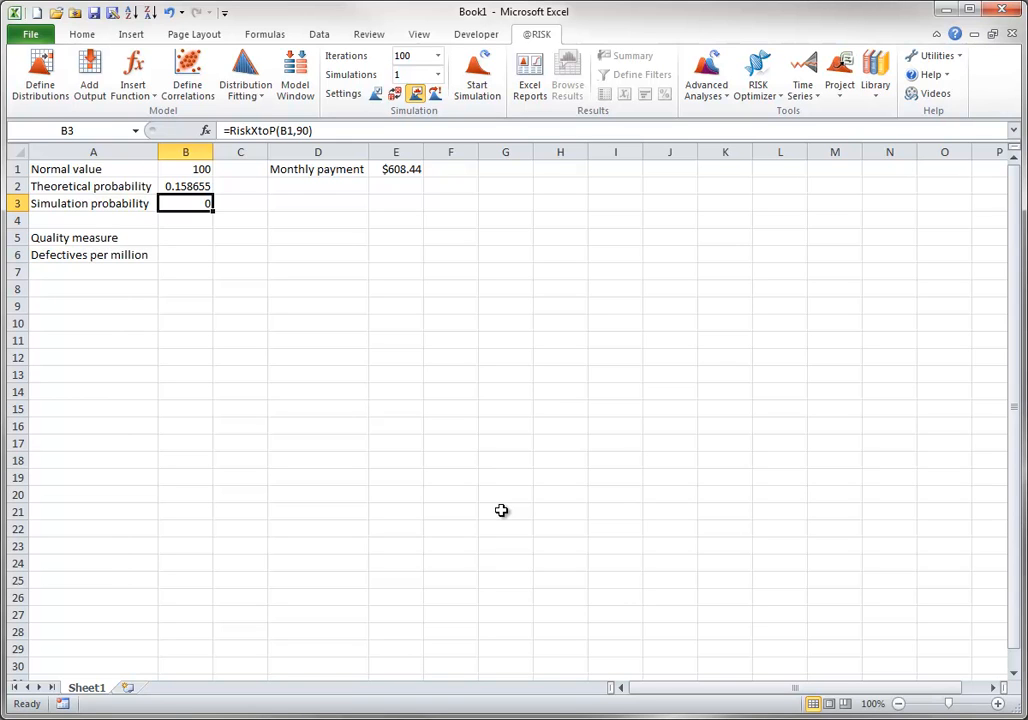
# Set the number of iterations to 1000 and run the simulation.
pyautogui.click(437, 57)
pyautogui.click(407, 118)
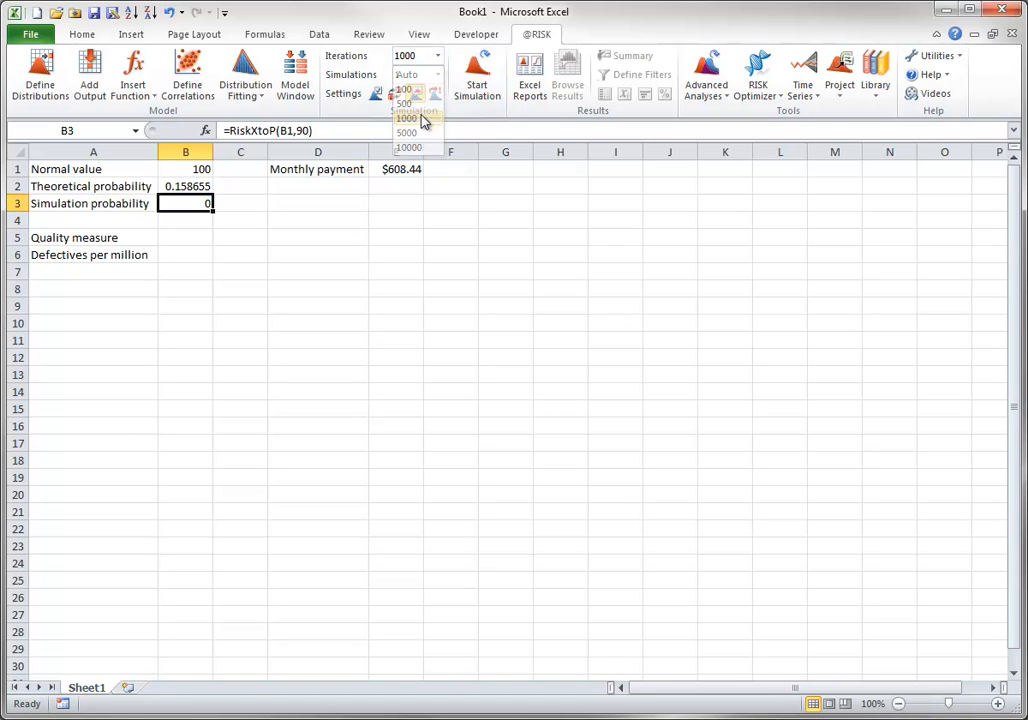
pyautogui.click(477, 78)
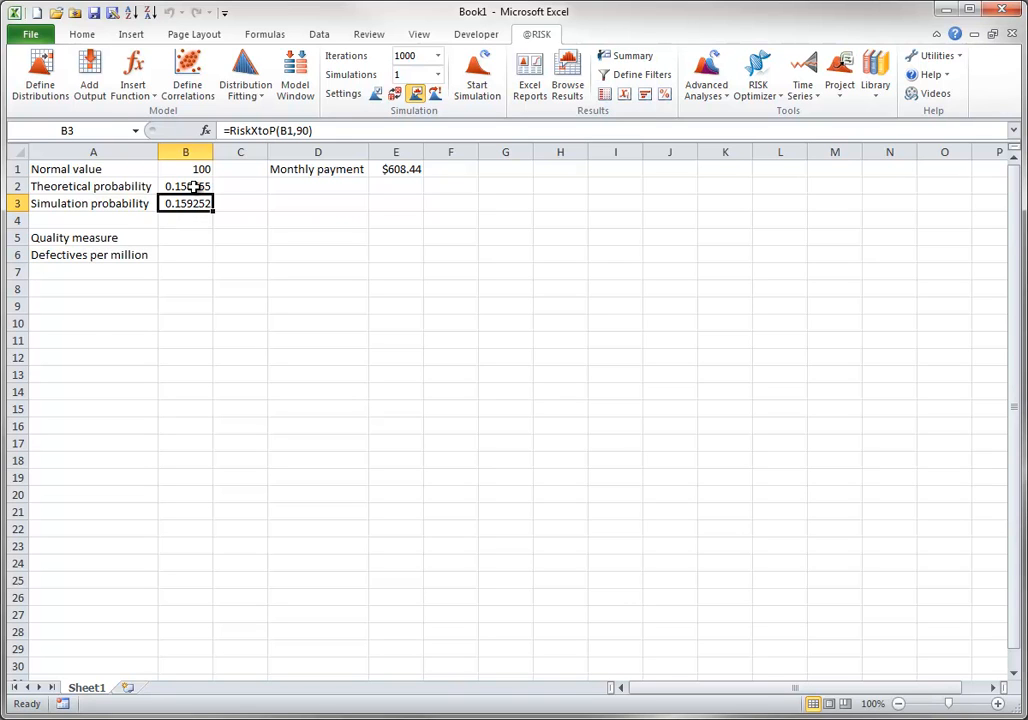
# Enter the formula =SQRT(B1) in cell B5 for the quality measure.
pyautogui.click(194, 237)
pyautogui.write('=')
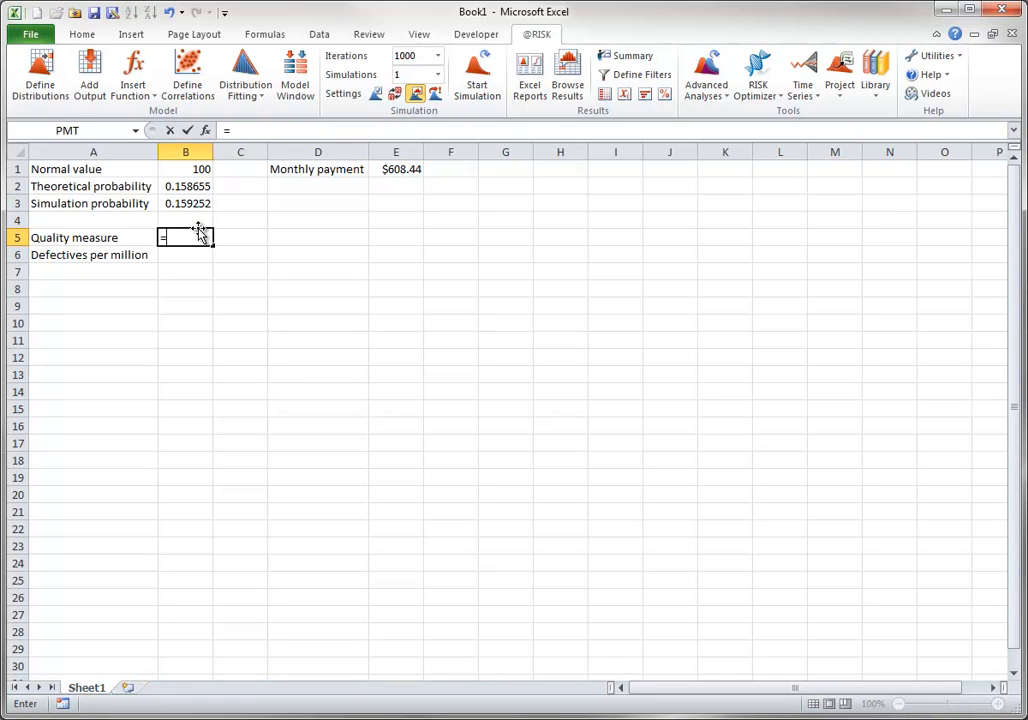
pyautogui.write('sqrt(')
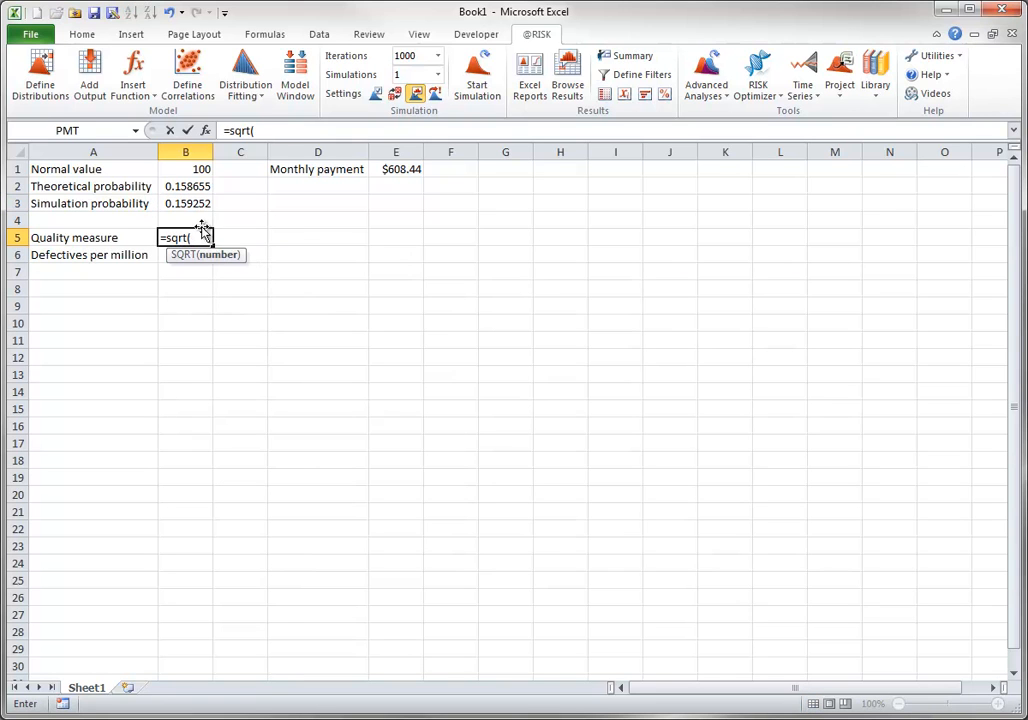
pyautogui.click(201, 168)
pyautogui.write(')')
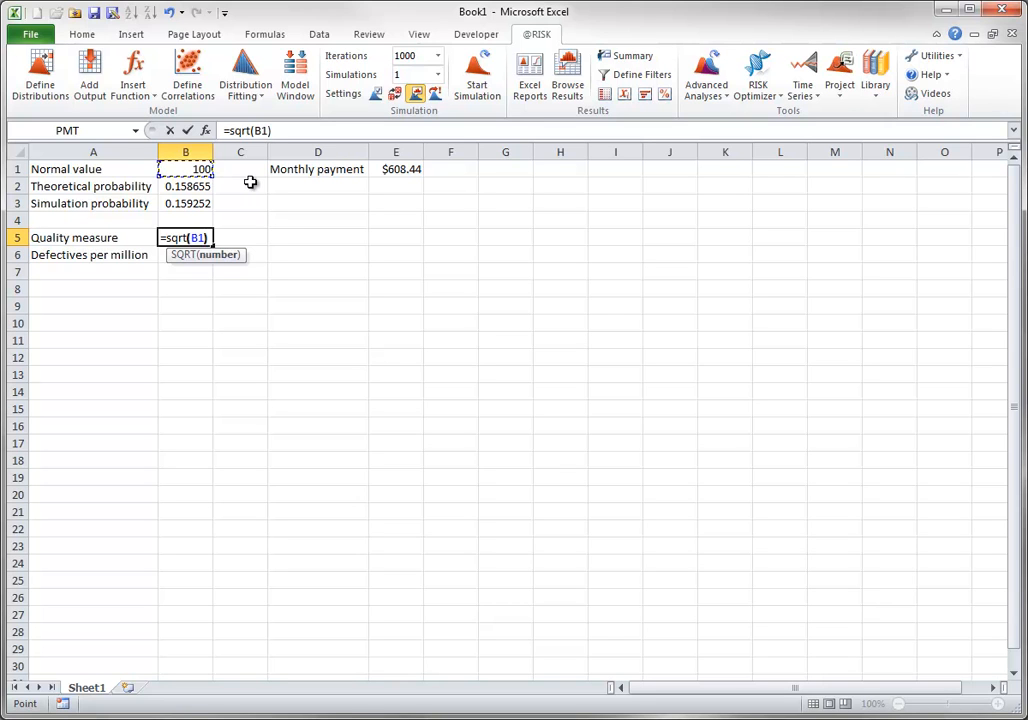
pyautogui.press('Tab')
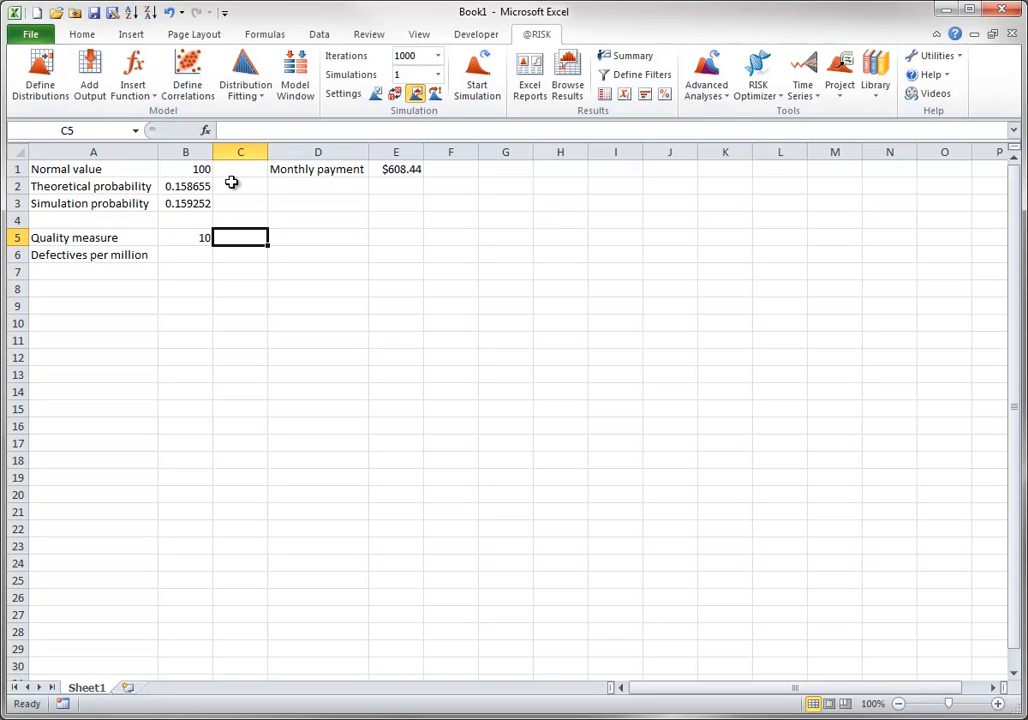
pyautogui.click(184, 237)
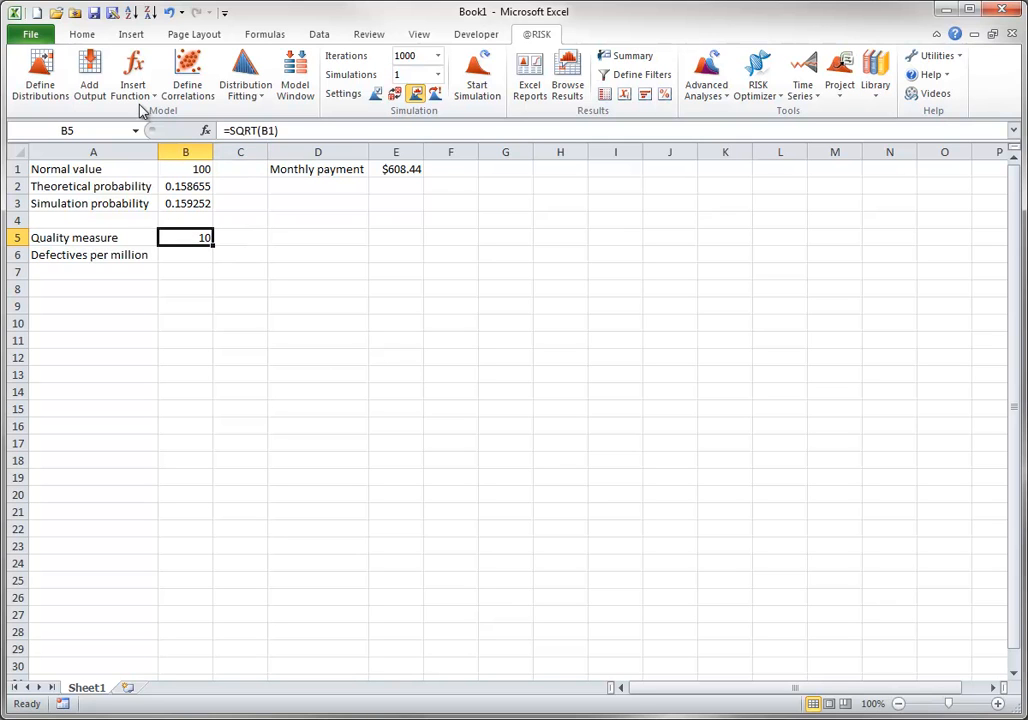
pyautogui.click(90, 70)
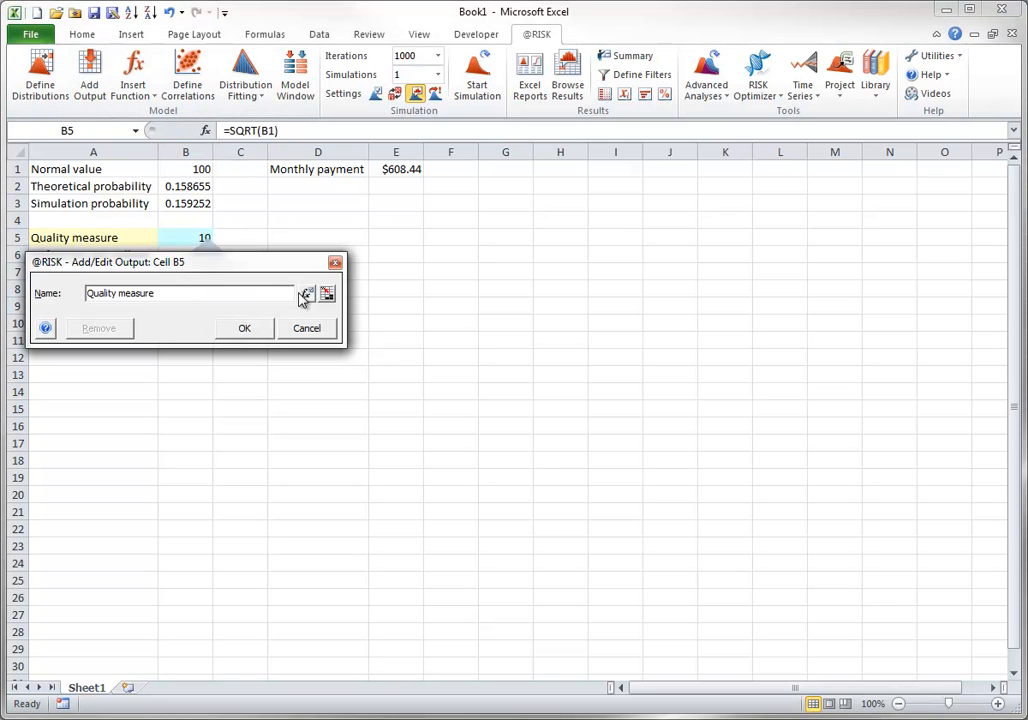
pyautogui.click(307, 294)
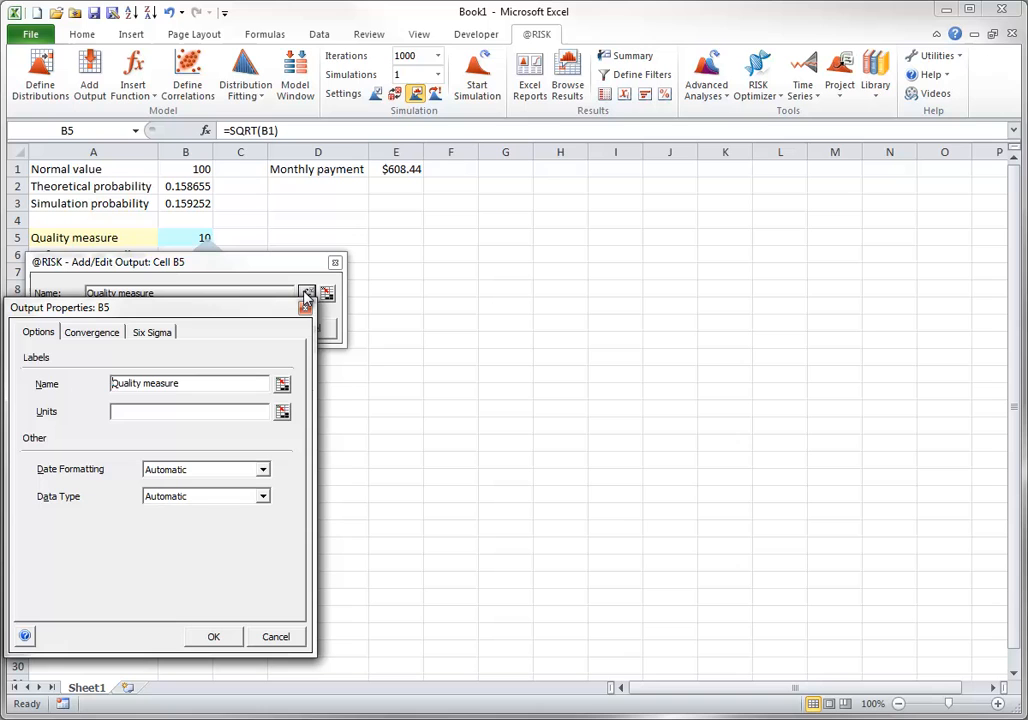
pyautogui.click(155, 333)
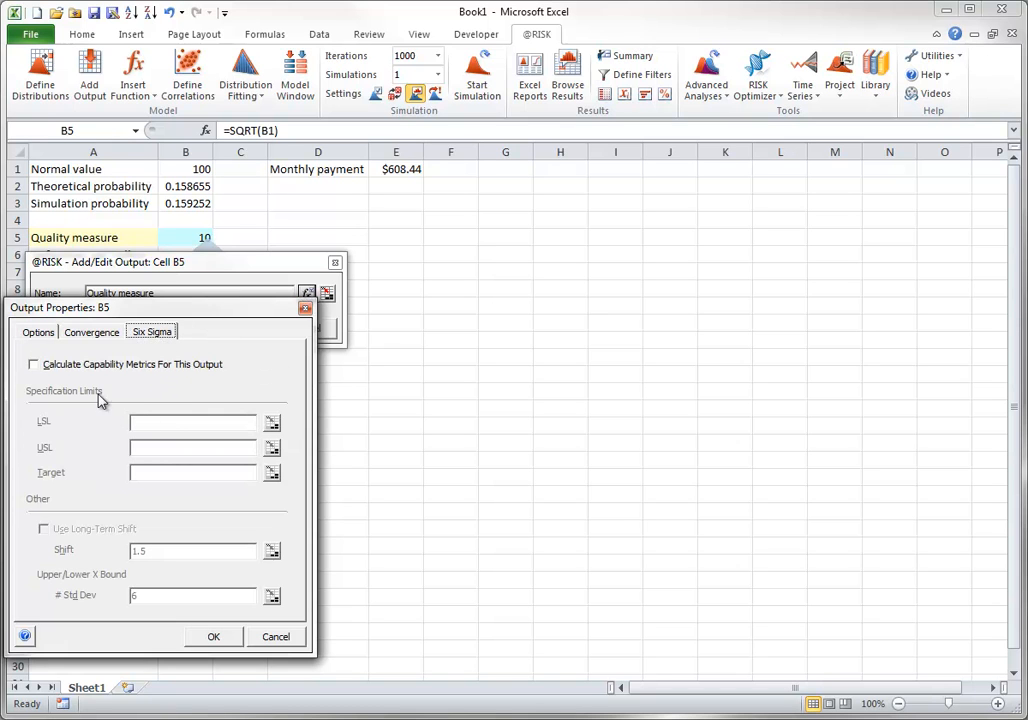
pyautogui.click(33, 364)
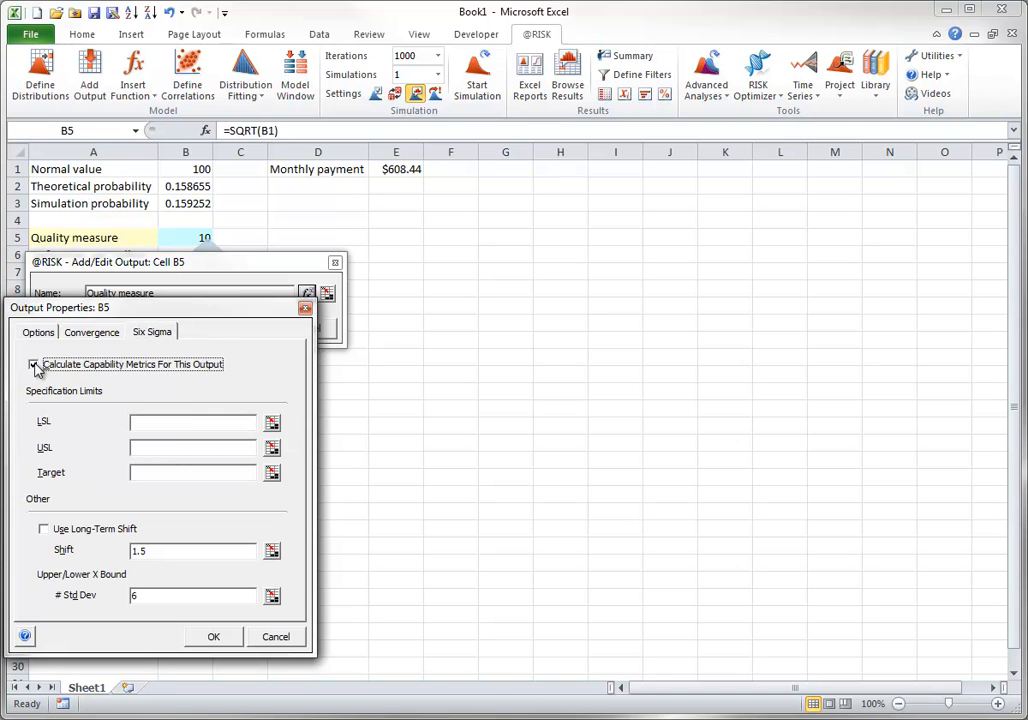
# Set the output's LSL to 8.5, USL to 11.5 and Target to 10, accept the output definition, and check the formula in B5.
pyautogui.click(141, 422)
pyautogui.write('8.')
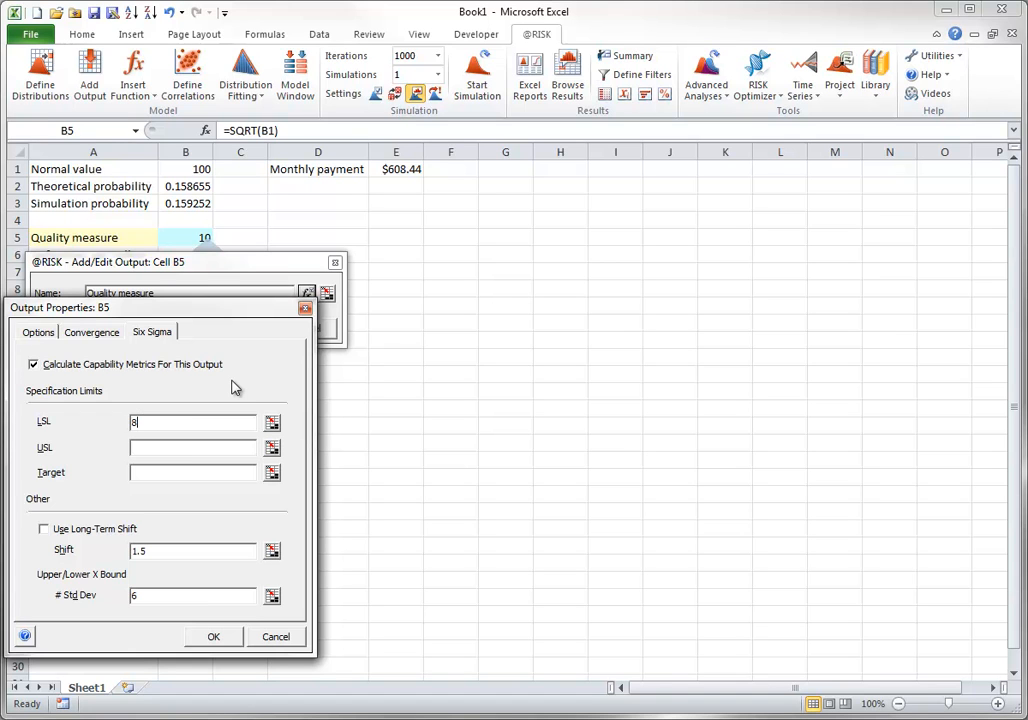
pyautogui.write('5')
pyautogui.press('Tab')
pyautogui.write('11.5')
pyautogui.press('Tab')
pyautogui.write('10')
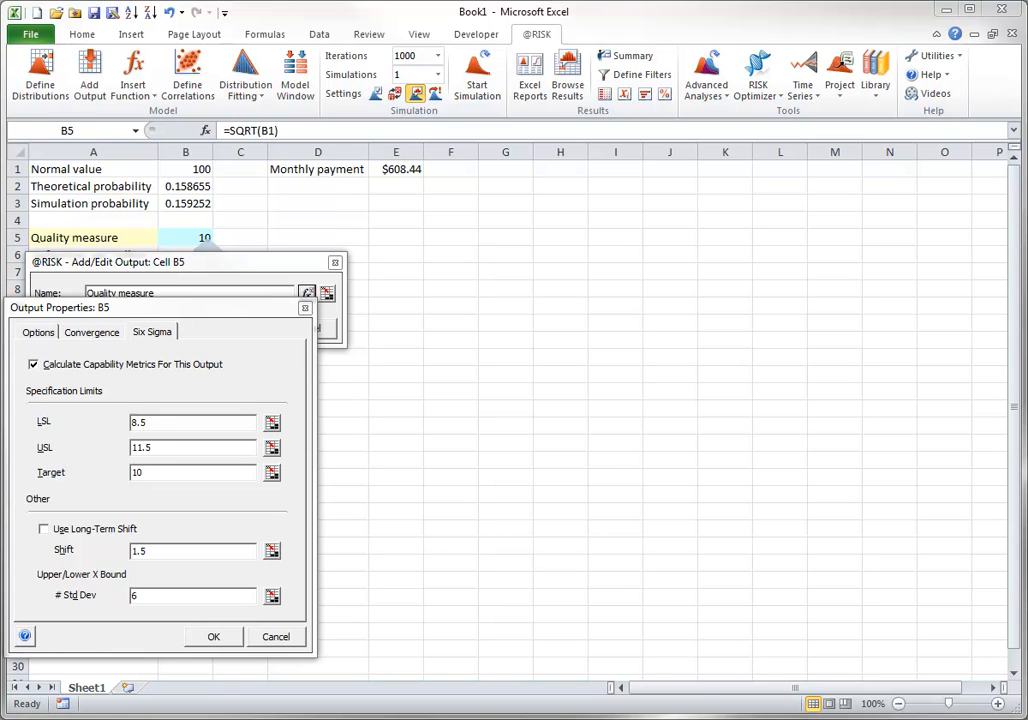
pyautogui.click(204, 641)
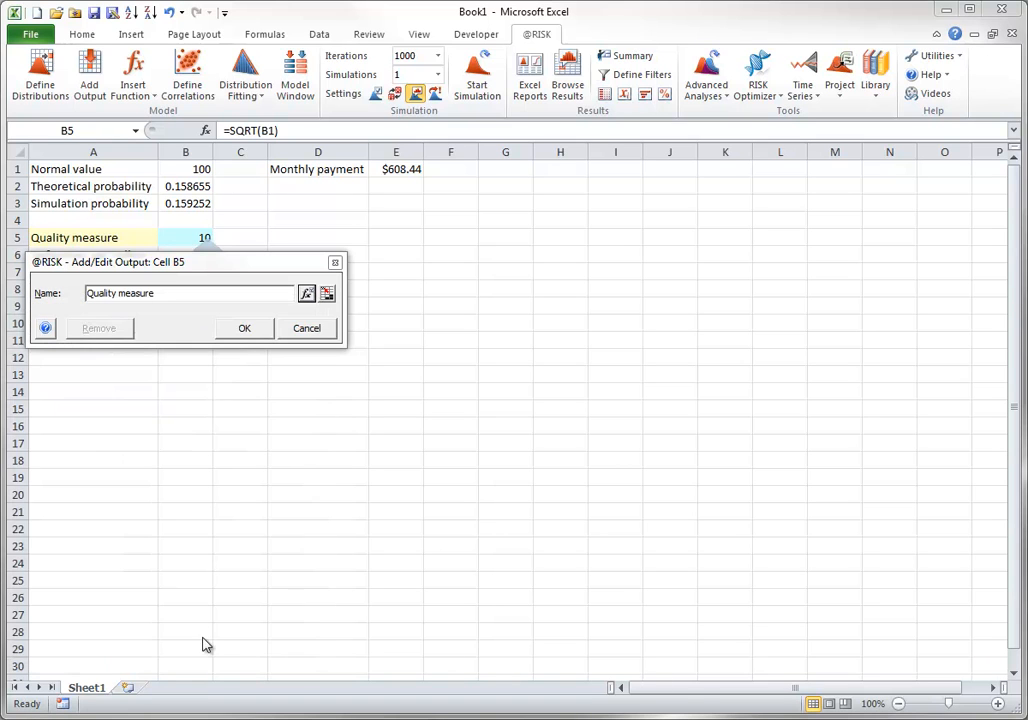
pyautogui.click(246, 329)
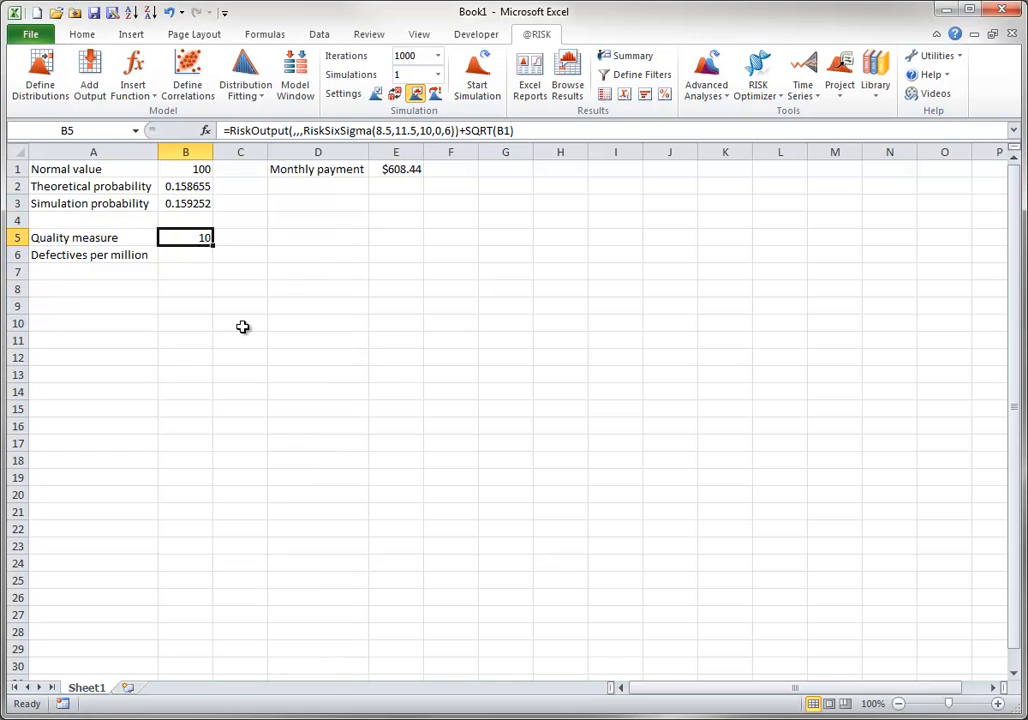
pyautogui.doubleClick(192, 235)
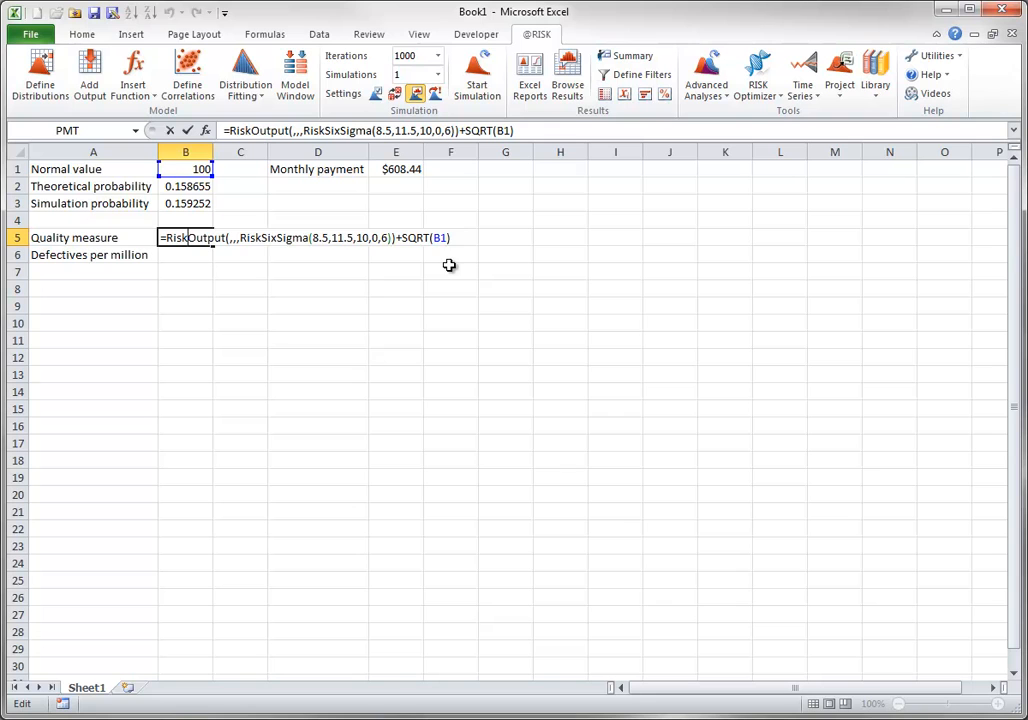
pyautogui.press('Escape')
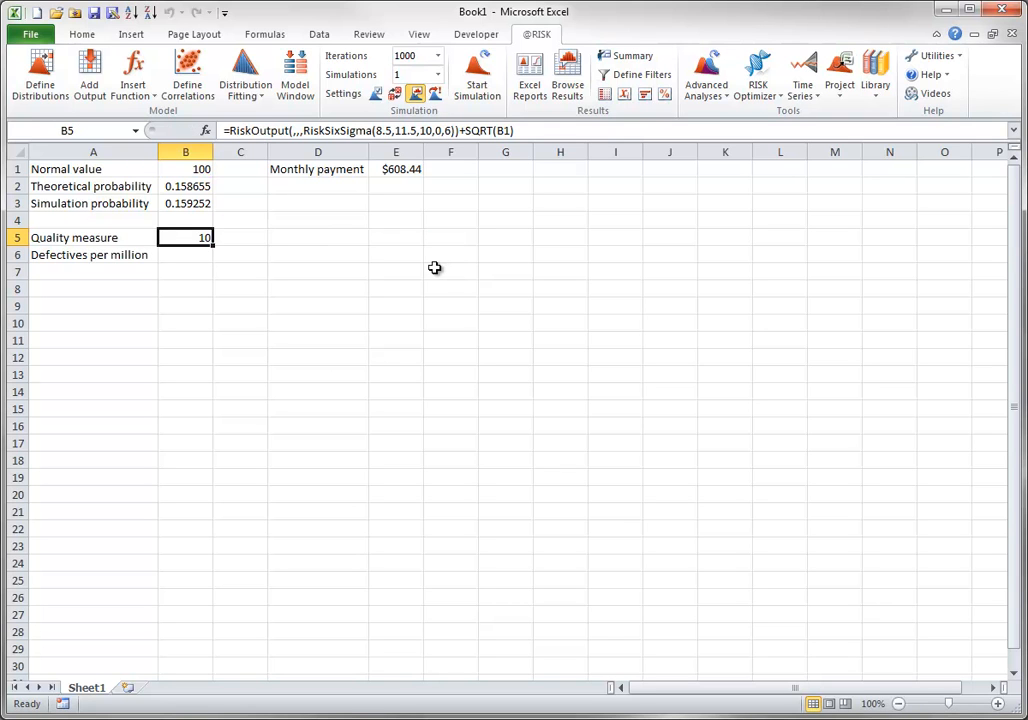
# Insert the Six Sigma function RiskDPM in cell B6 with data source B5, and run the simulation.
pyautogui.click(185, 255)
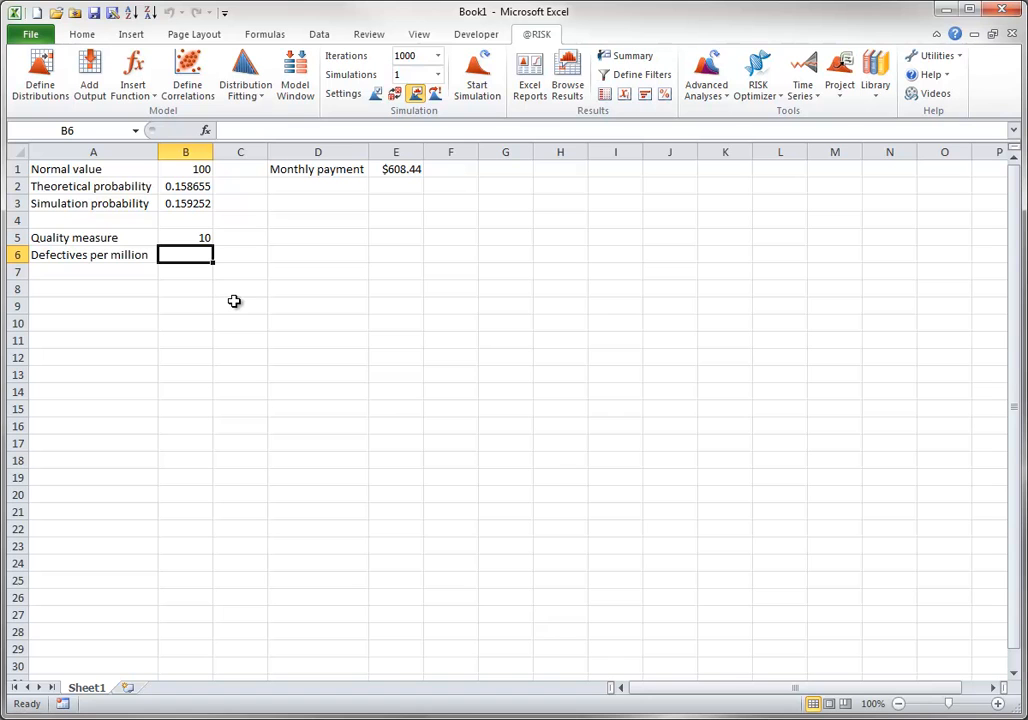
pyautogui.click(149, 88)
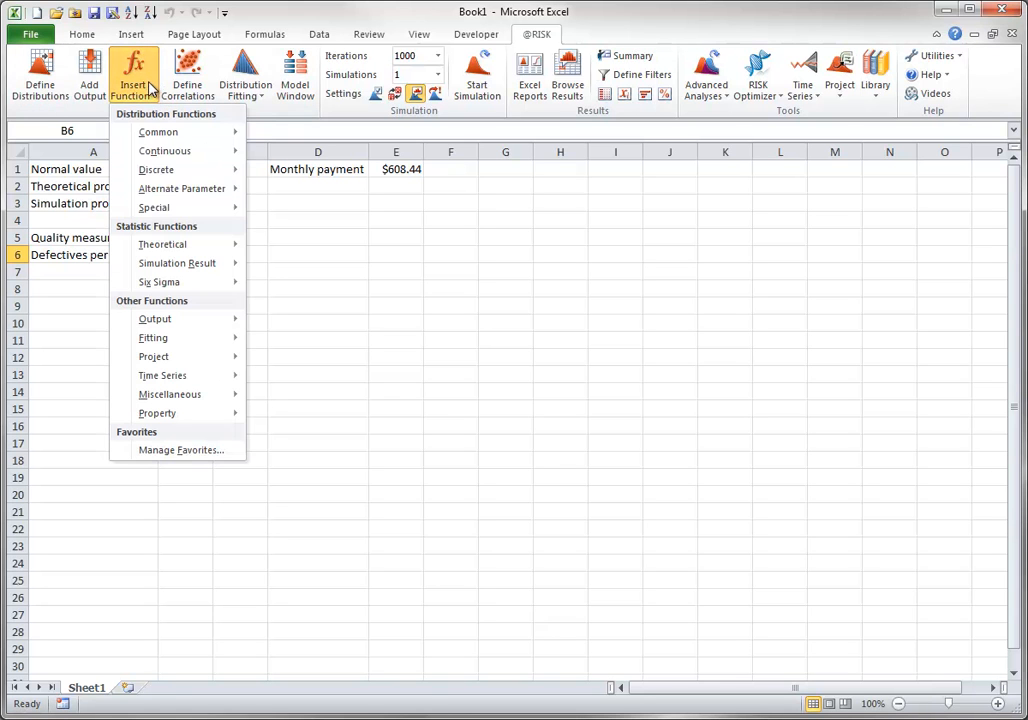
pyautogui.moveTo(176, 284)
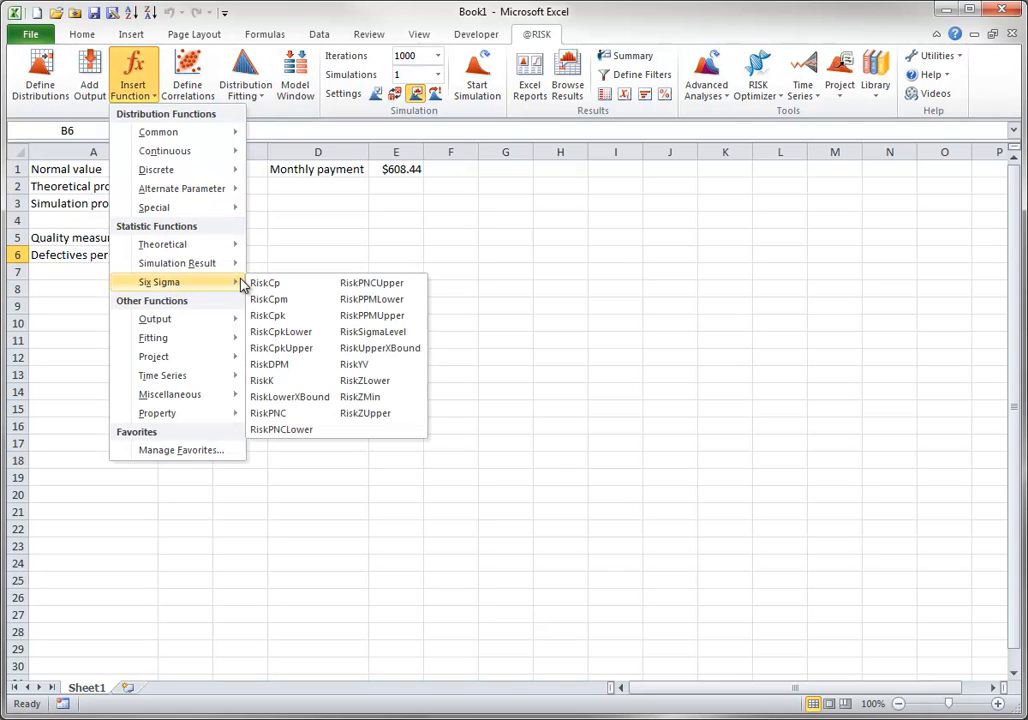
pyautogui.click(266, 364)
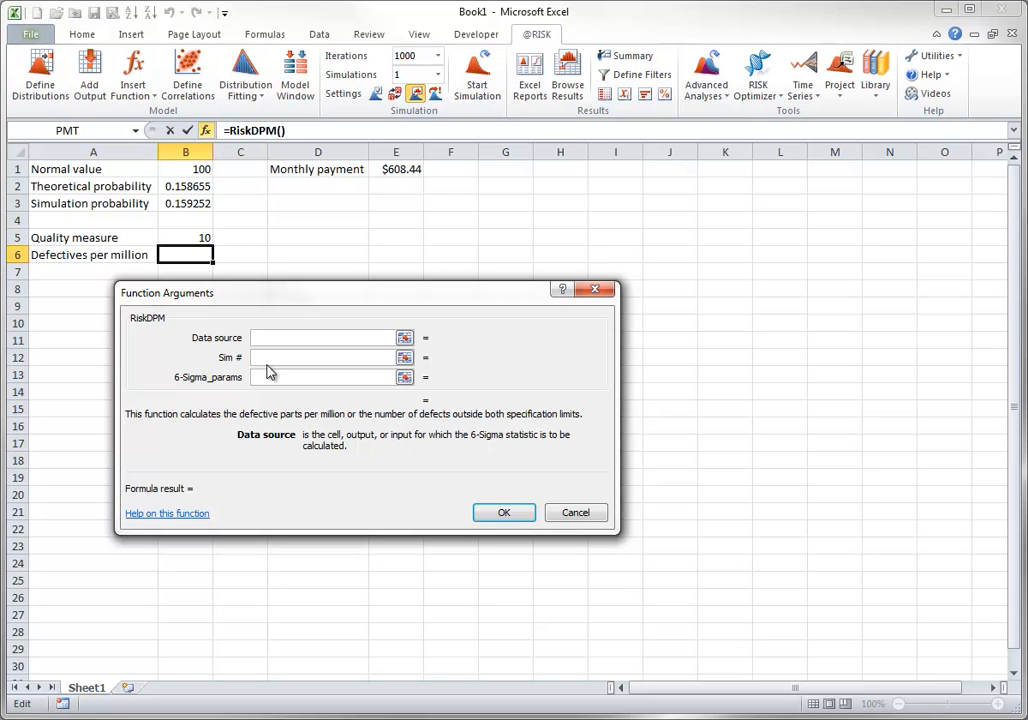
pyautogui.click(189, 237)
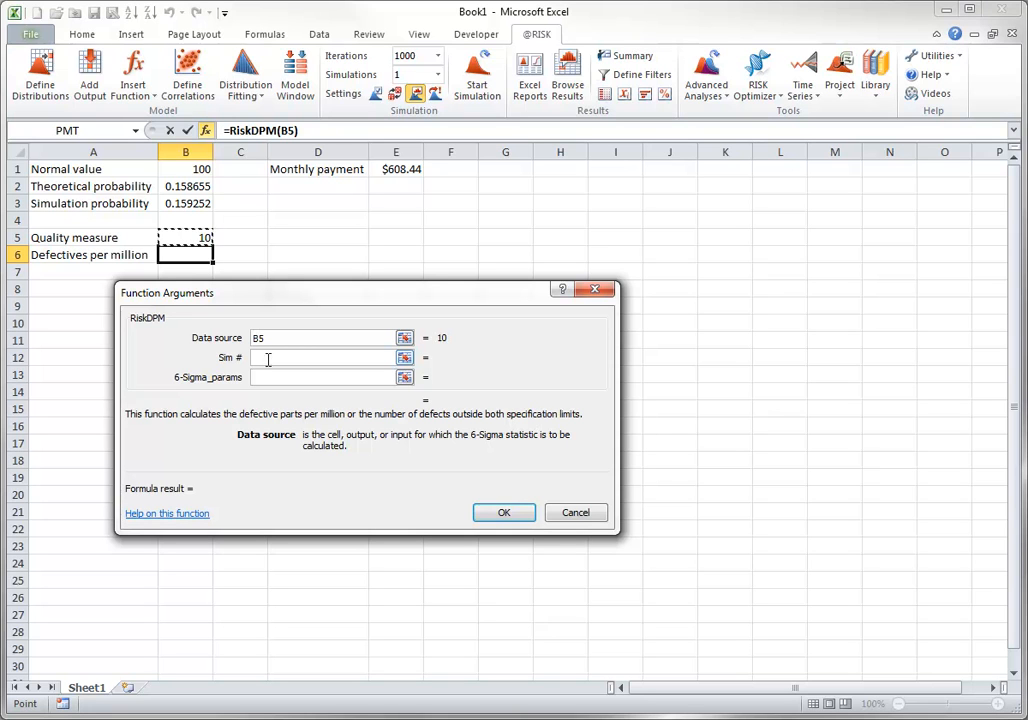
pyautogui.click(482, 514)
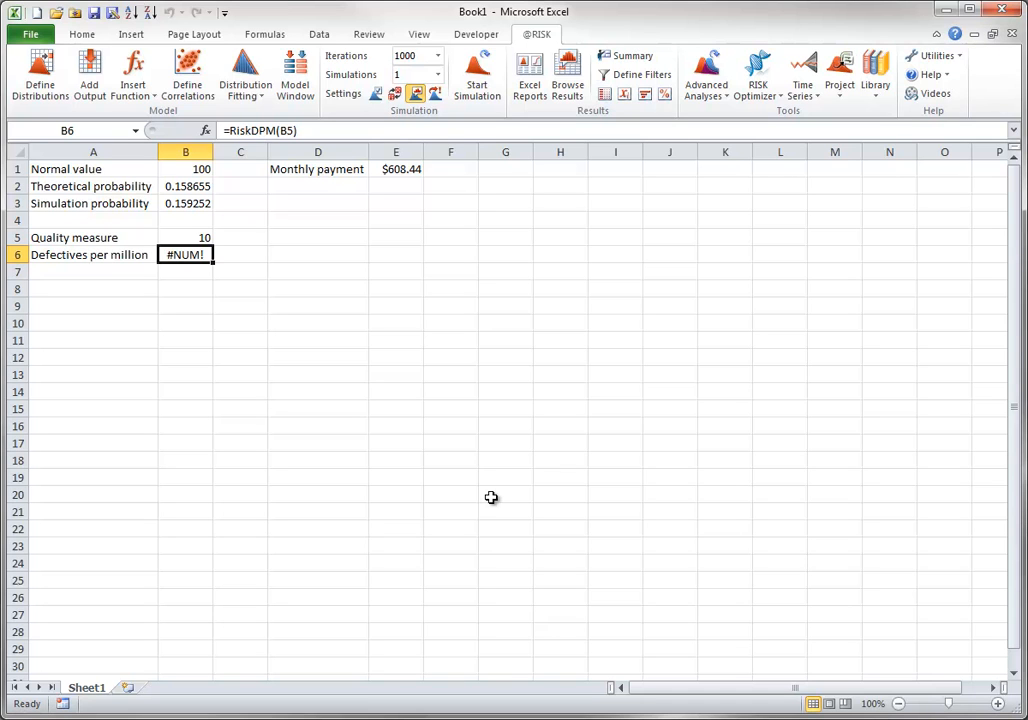
pyautogui.click(477, 76)
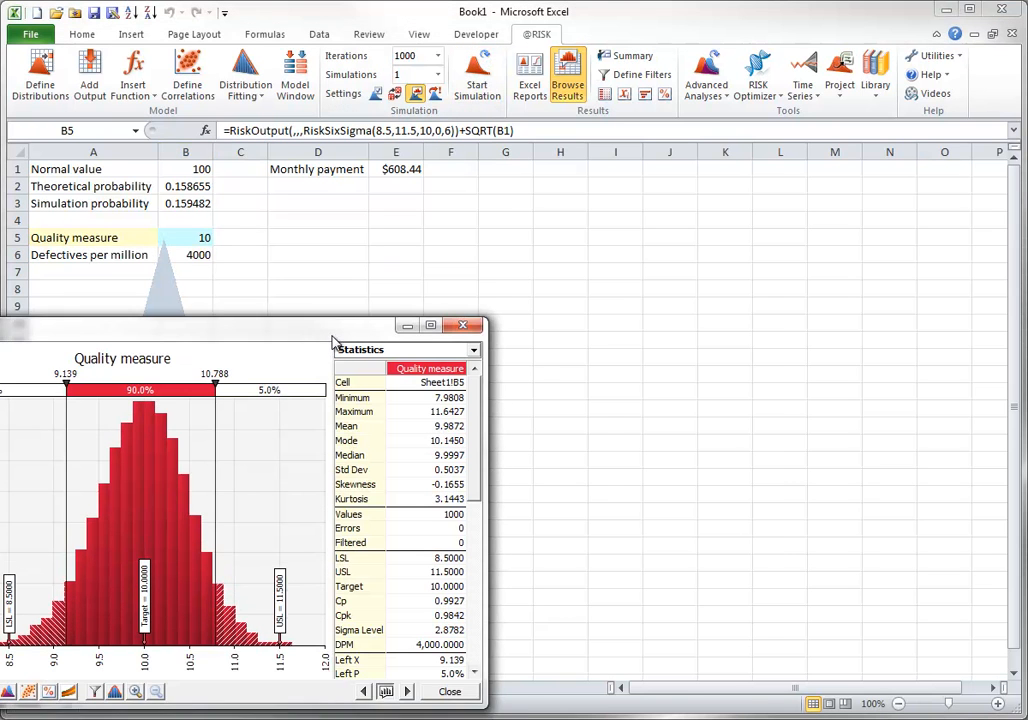
pyautogui.moveTo(333, 343); pyautogui.dragTo(614, 295)
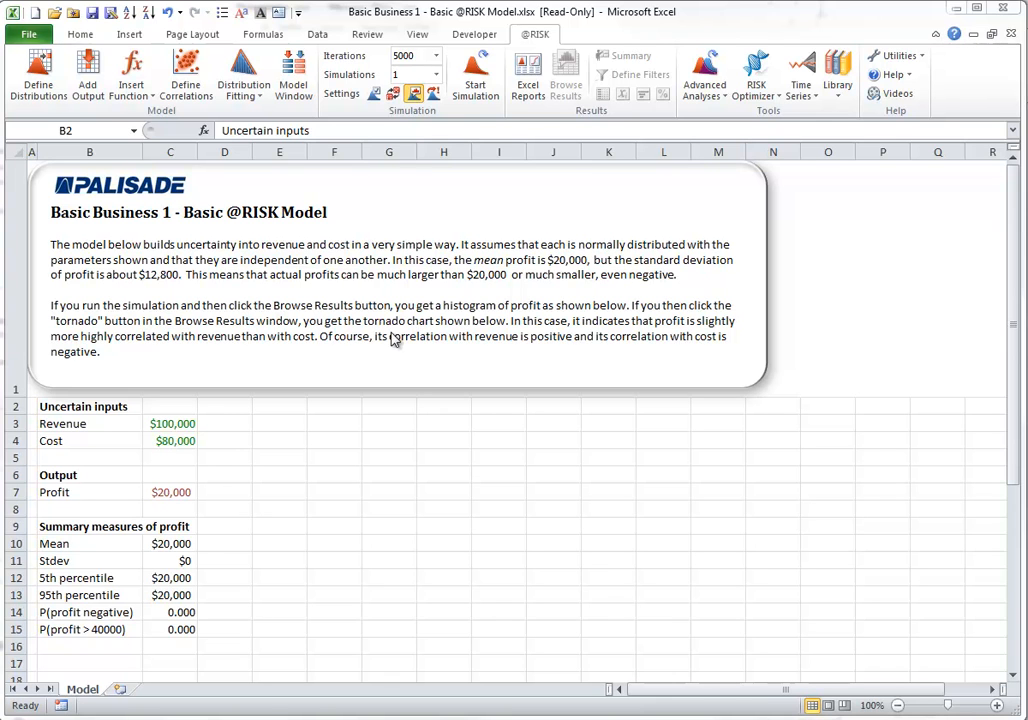
# Open the simulation settings and examine the choices for static values where RiskStatic is not defined.
pyautogui.click(371, 94)
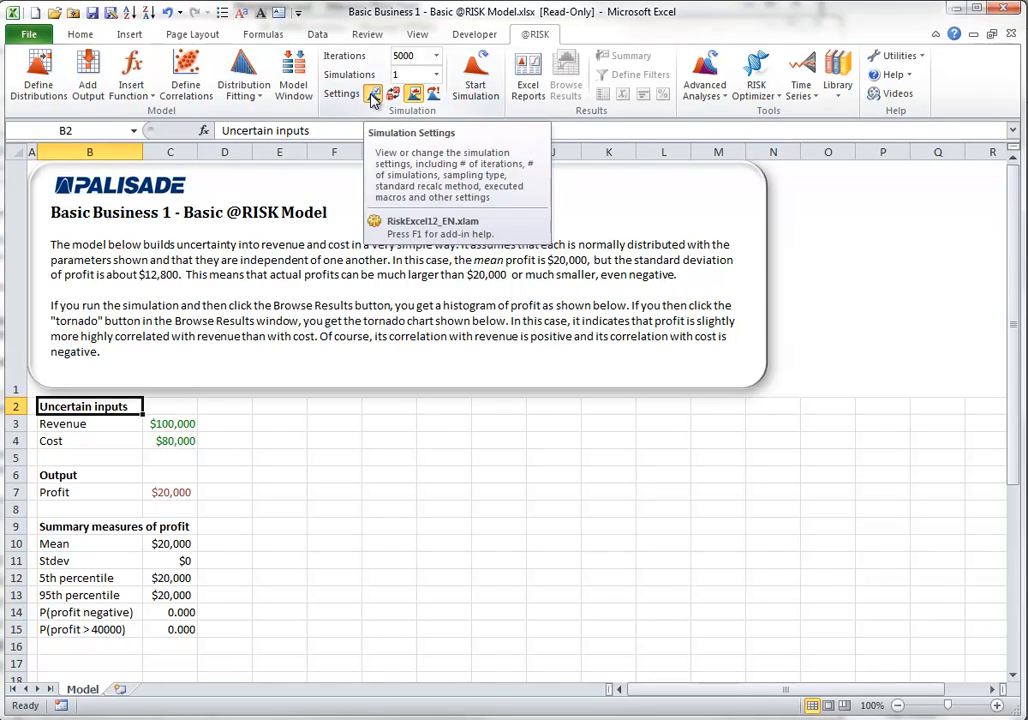
pyautogui.click(372, 94)
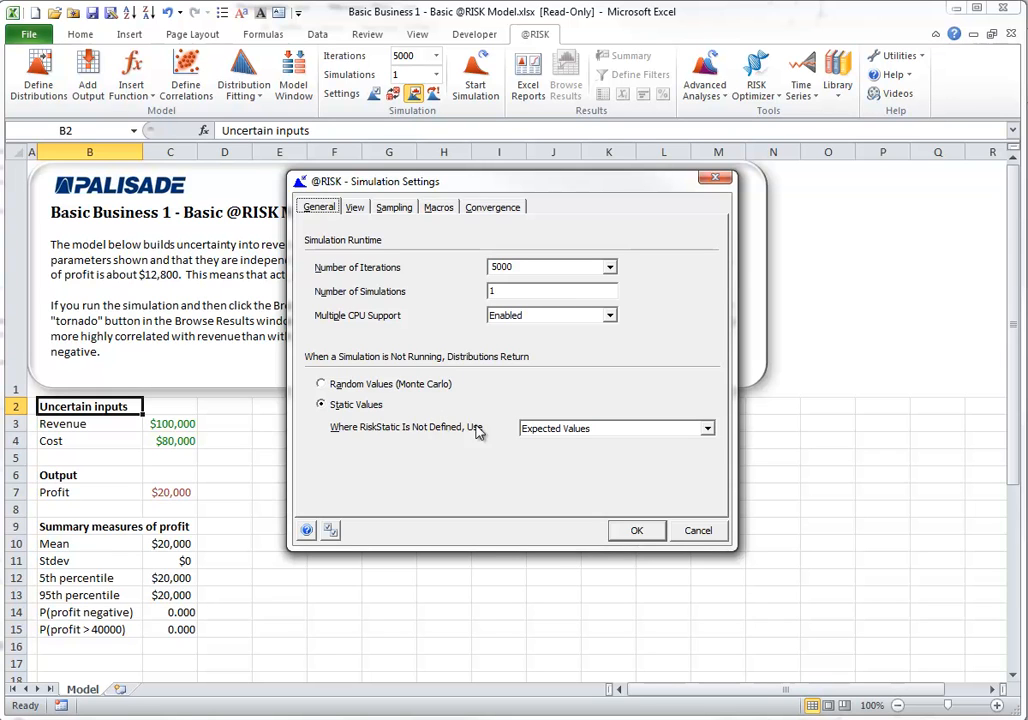
pyautogui.click(708, 428)
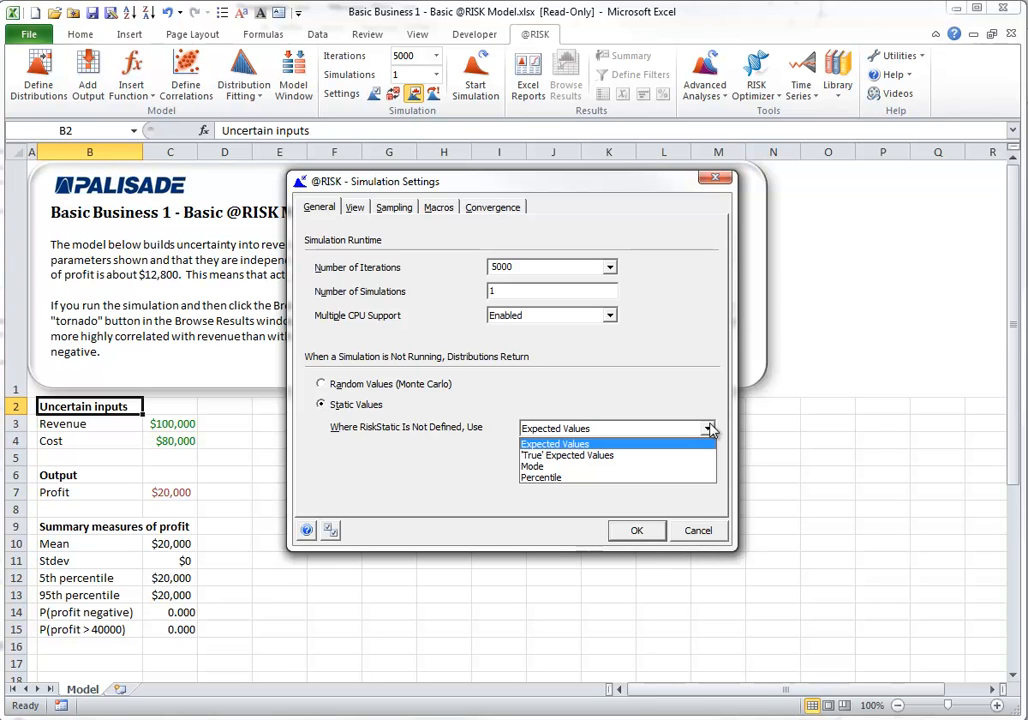
# Set the automatic results display to Demo Mode and accept the simulation settings.
pyautogui.click(352, 207)
pyautogui.click(352, 207)
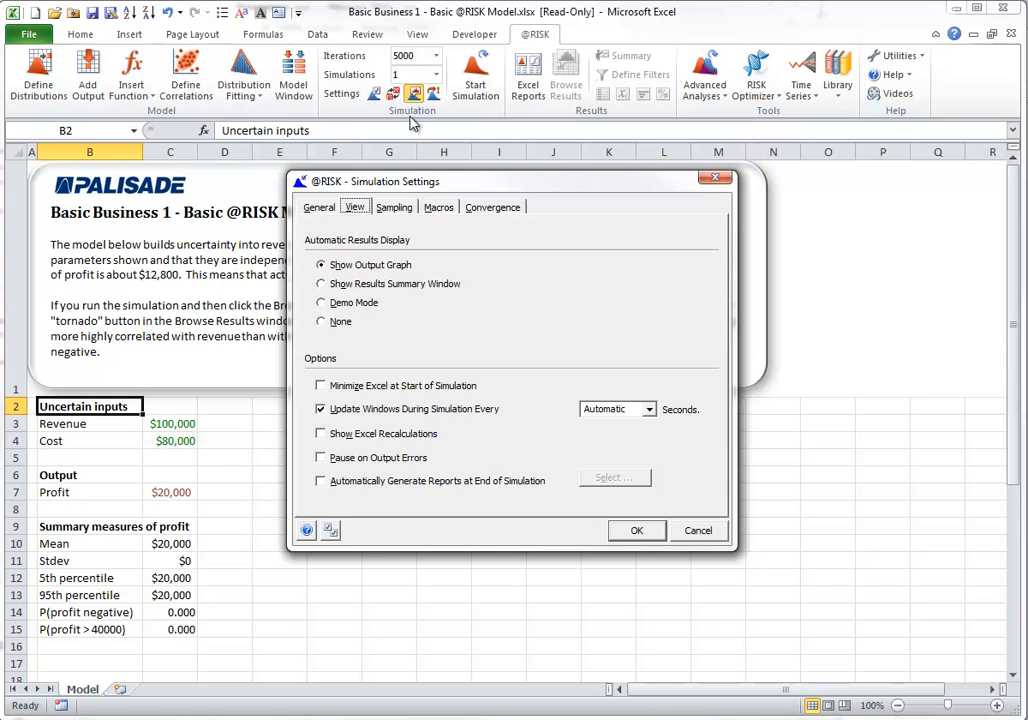
pyautogui.click(321, 303)
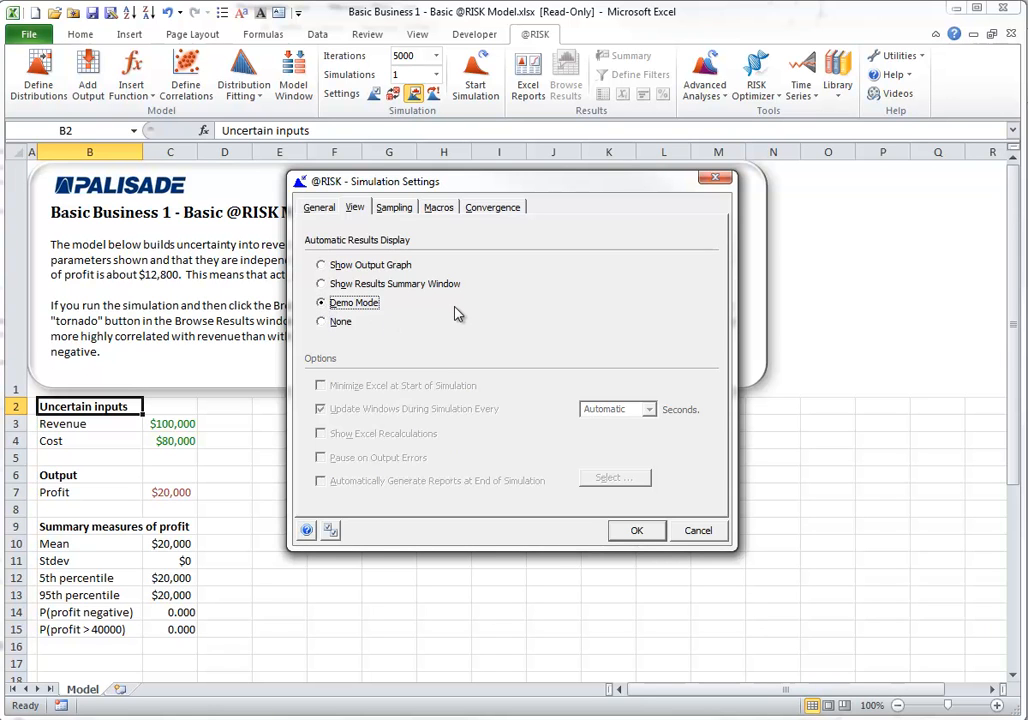
pyautogui.click(636, 532)
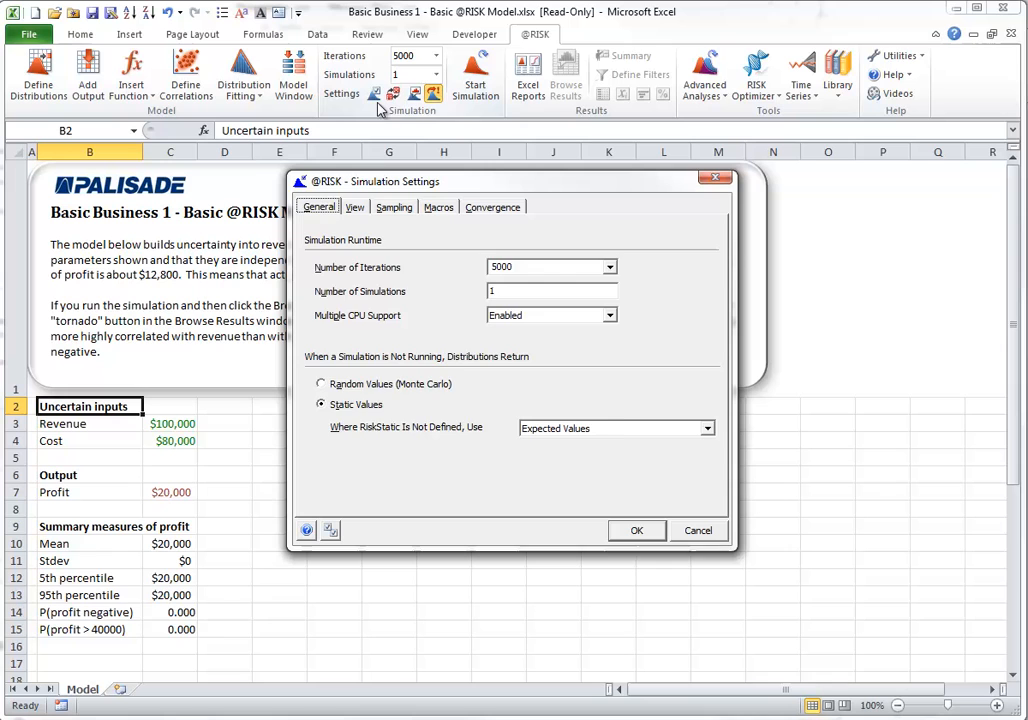
# Try Show Results Summary Window as the automatic results display in the simulation settings.
pyautogui.click(354, 207)
pyautogui.click(395, 284)
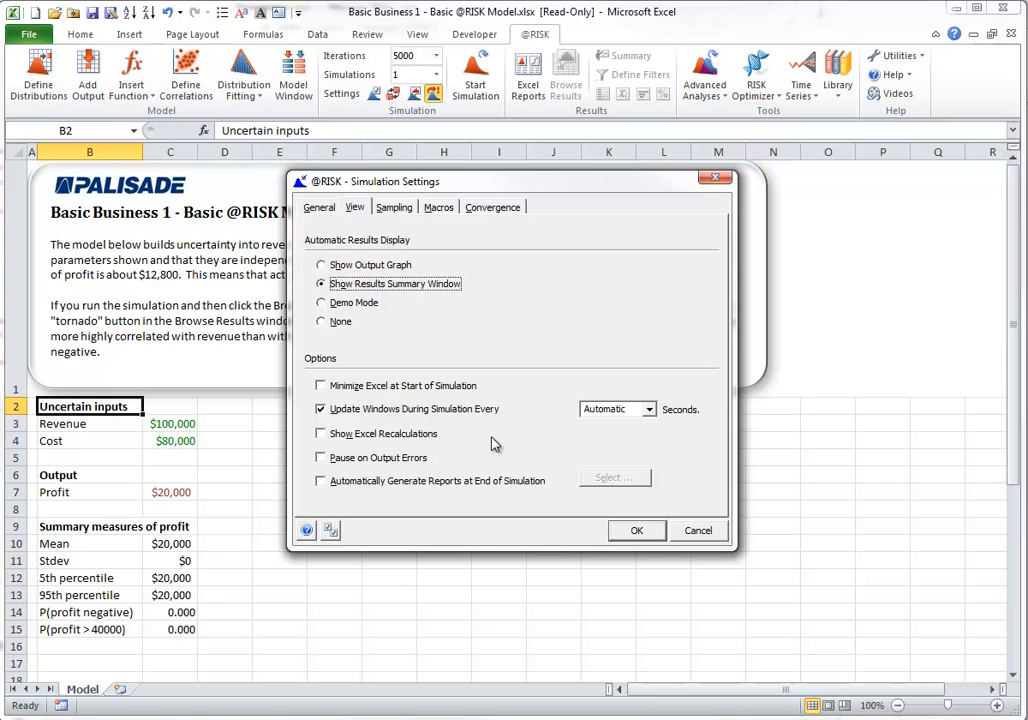
# Examine the available sampling types and random number generators in the sampling settings.
pyautogui.click(394, 207)
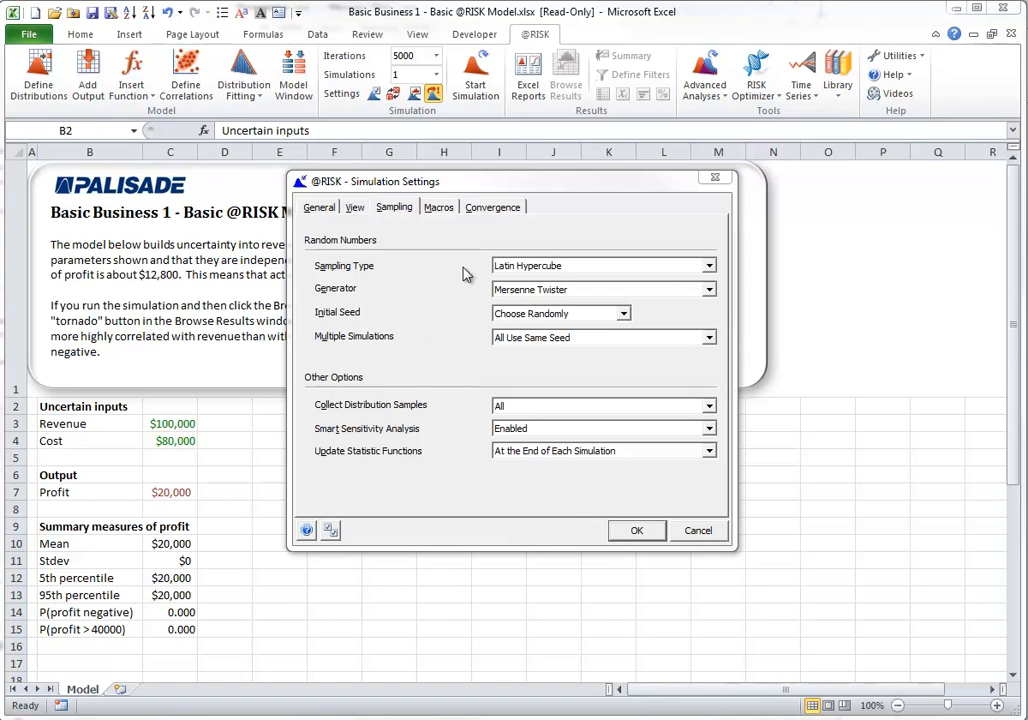
pyautogui.click(709, 267)
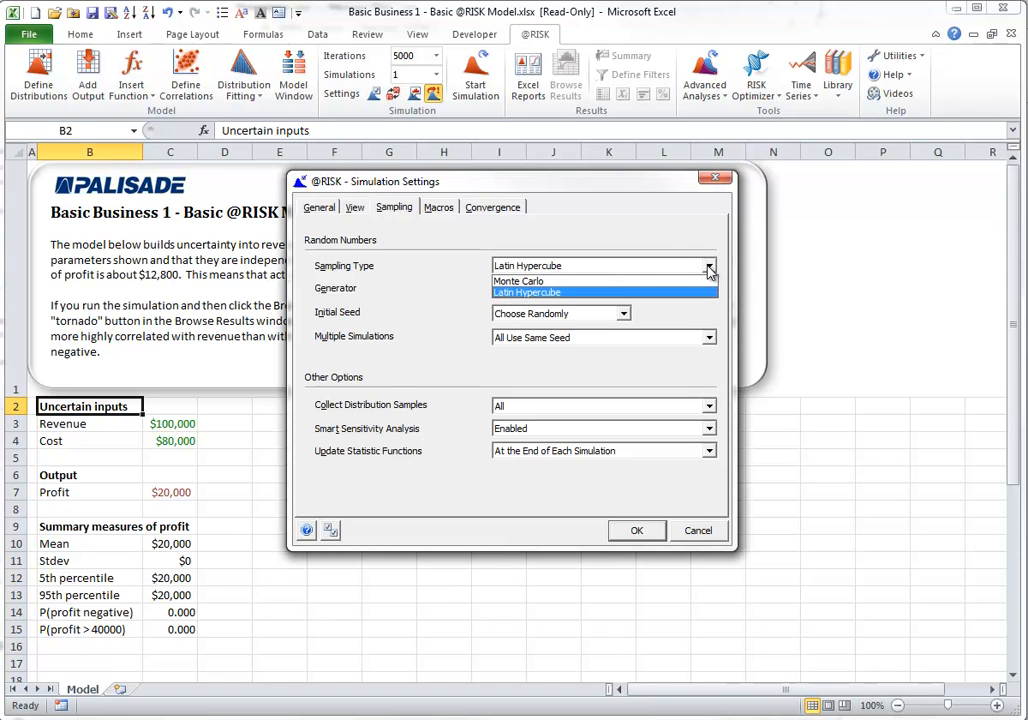
pyautogui.click(709, 267)
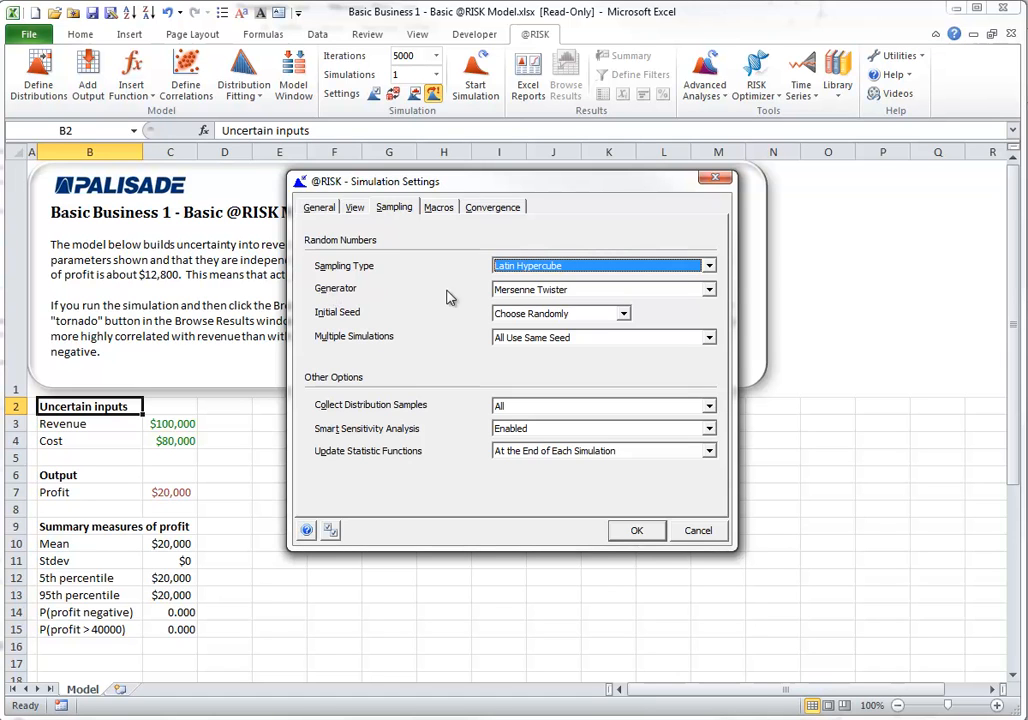
pyautogui.click(709, 290)
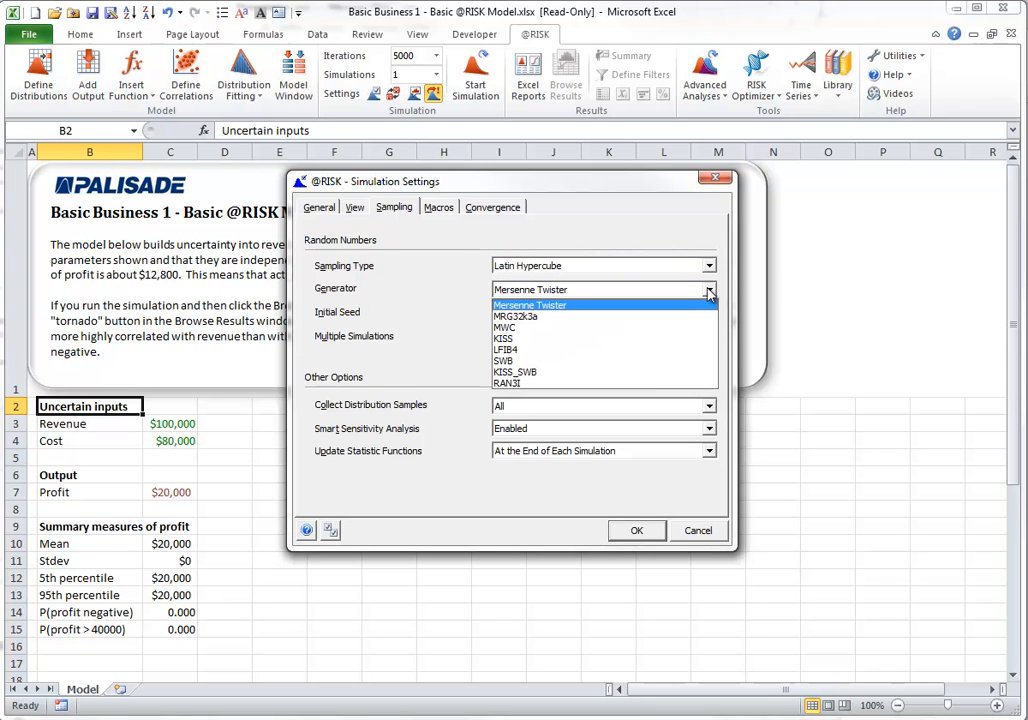
pyautogui.click(709, 290)
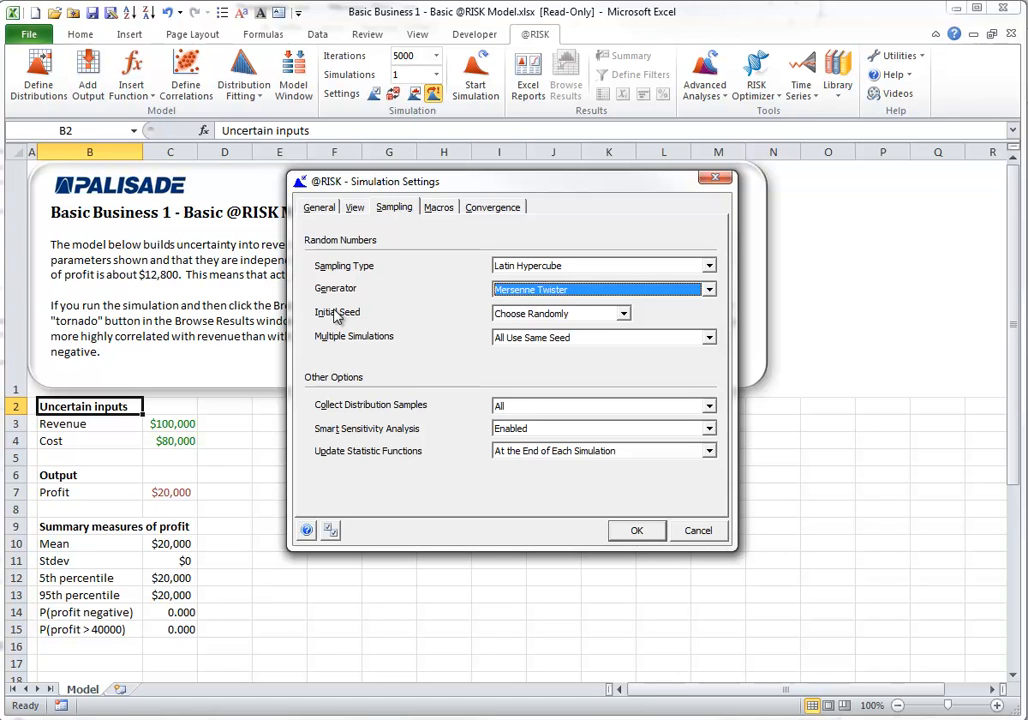
# Try a Fixed initial seed, return it to Choose Randomly, and check the seed options for multiple simulations.
pyautogui.click(622, 314)
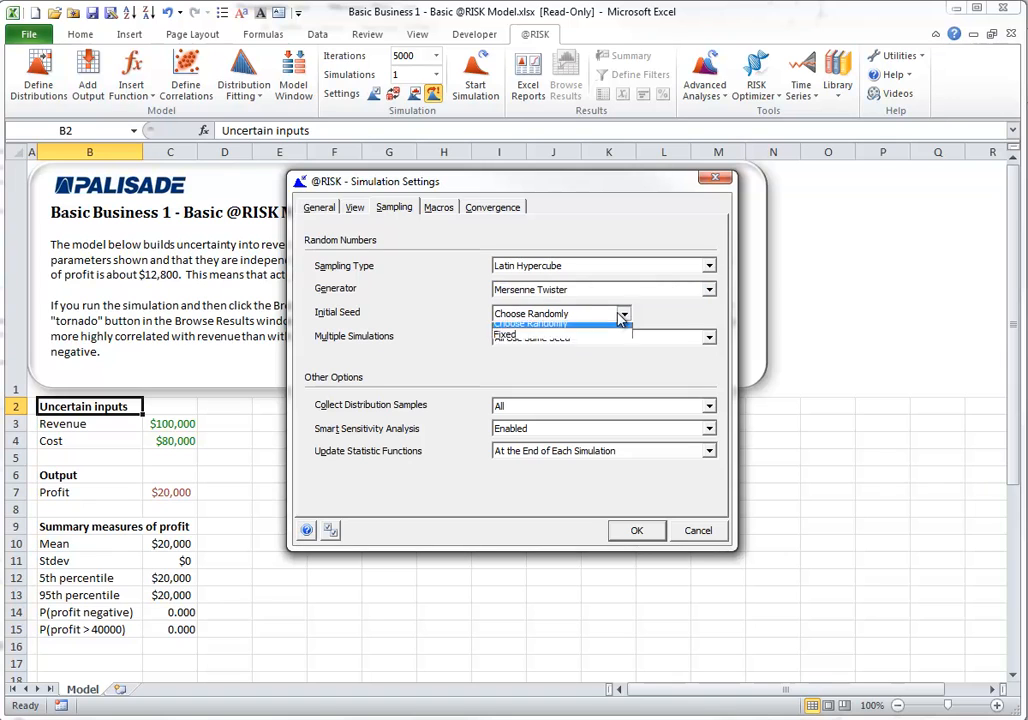
pyautogui.click(528, 341)
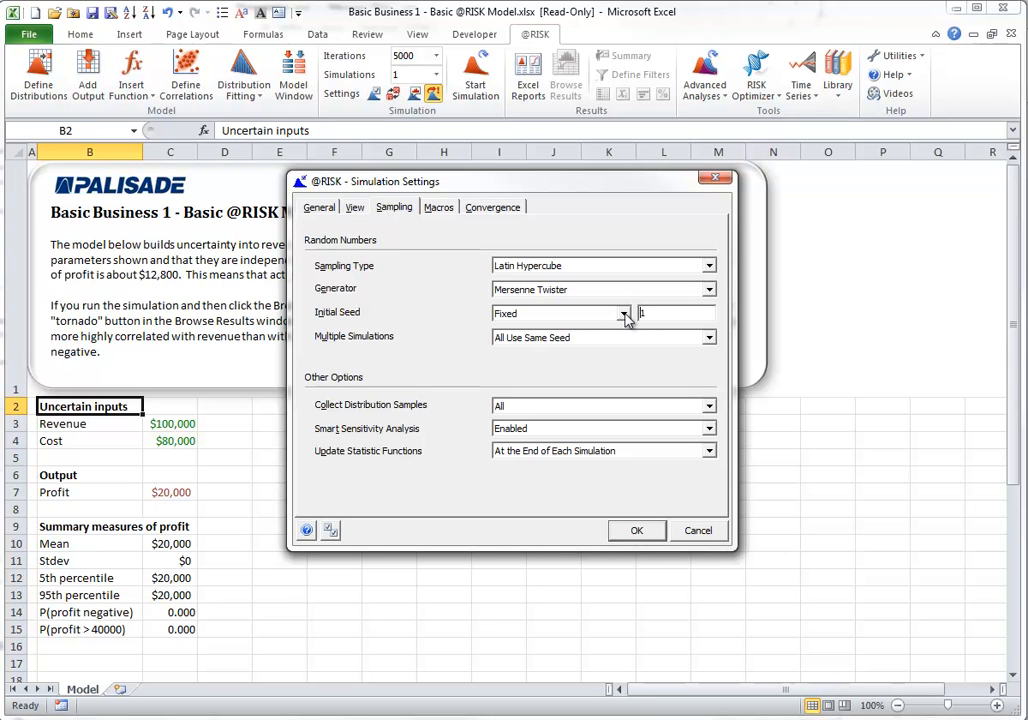
pyautogui.click(624, 314)
pyautogui.click(558, 329)
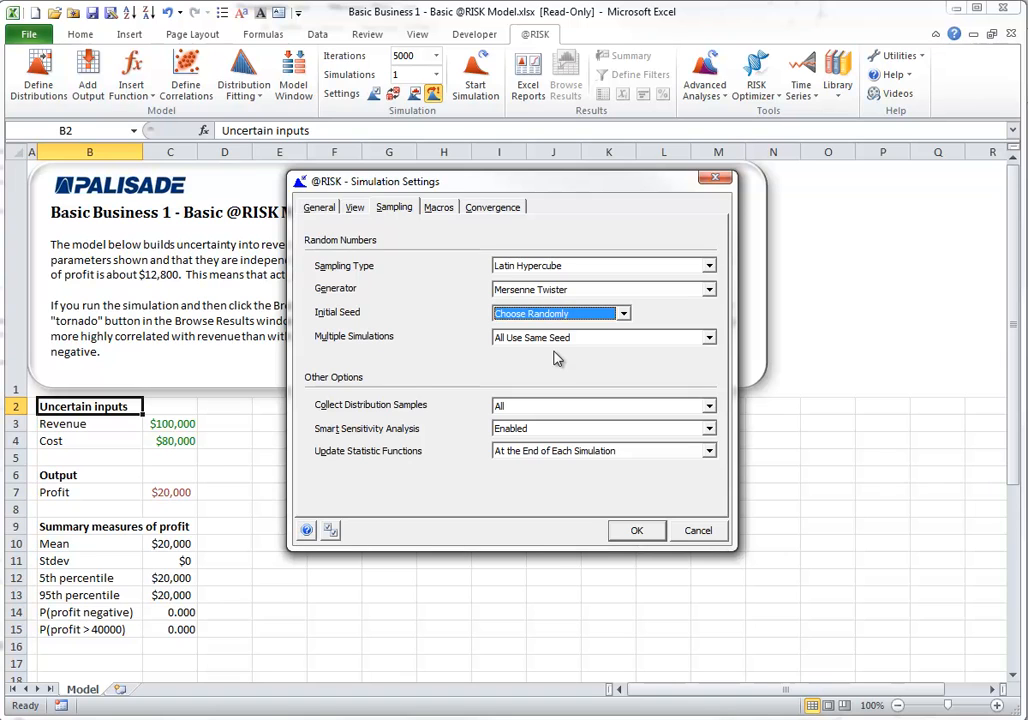
pyautogui.click(708, 340)
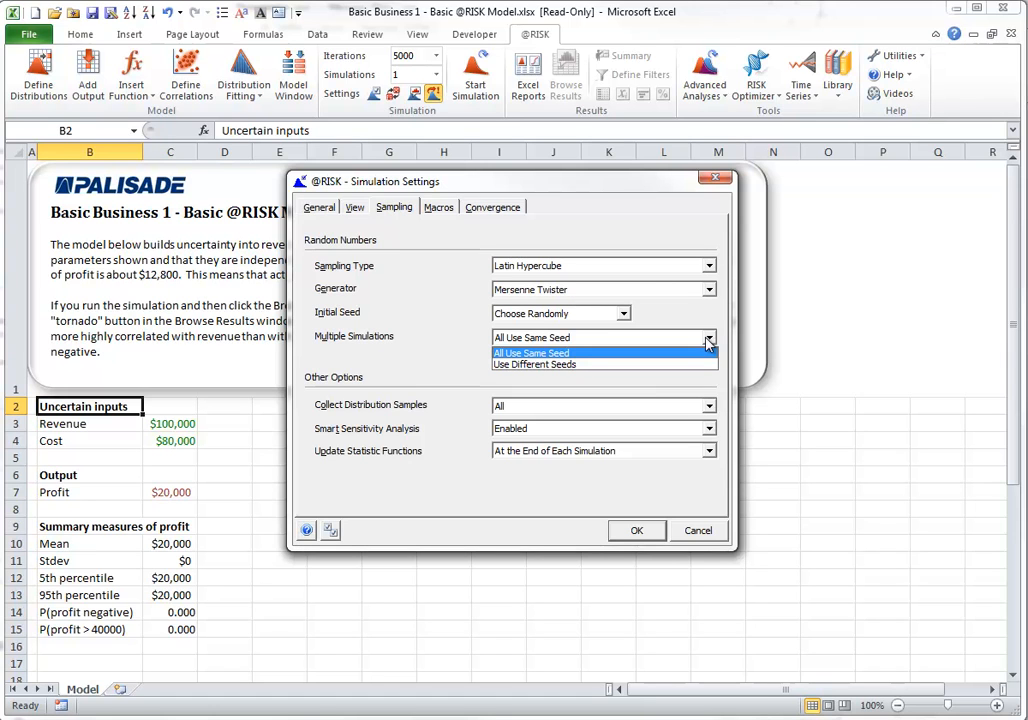
pyautogui.click(708, 342)
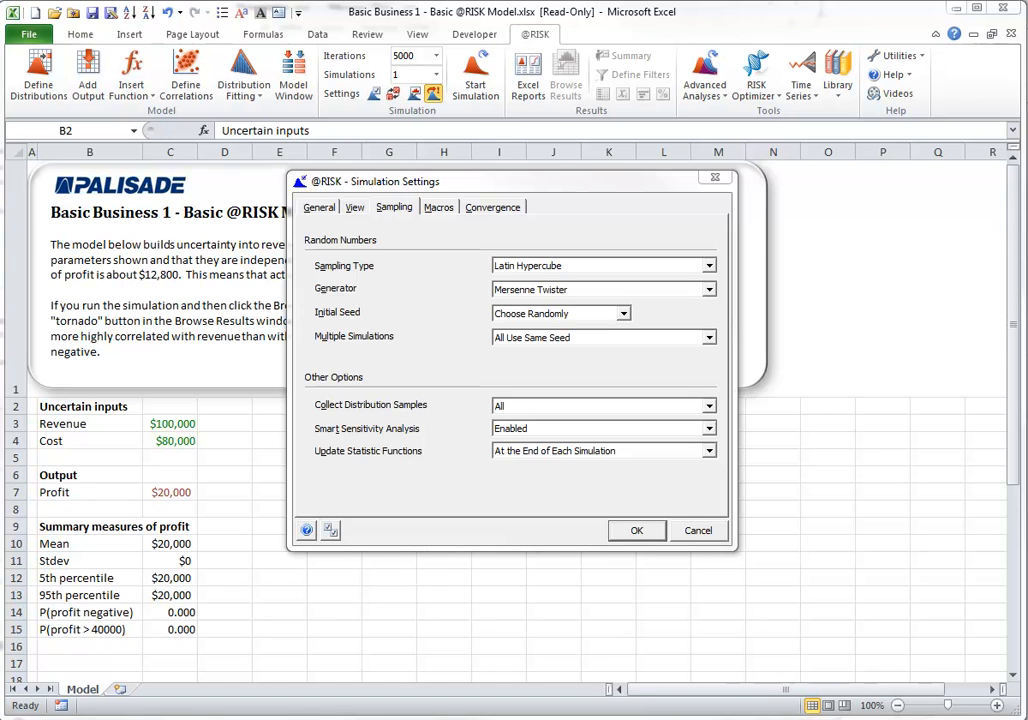
# Examine the macro and convergence testing settings, and close the simulation settings without accepting changes.
pyautogui.click(441, 210)
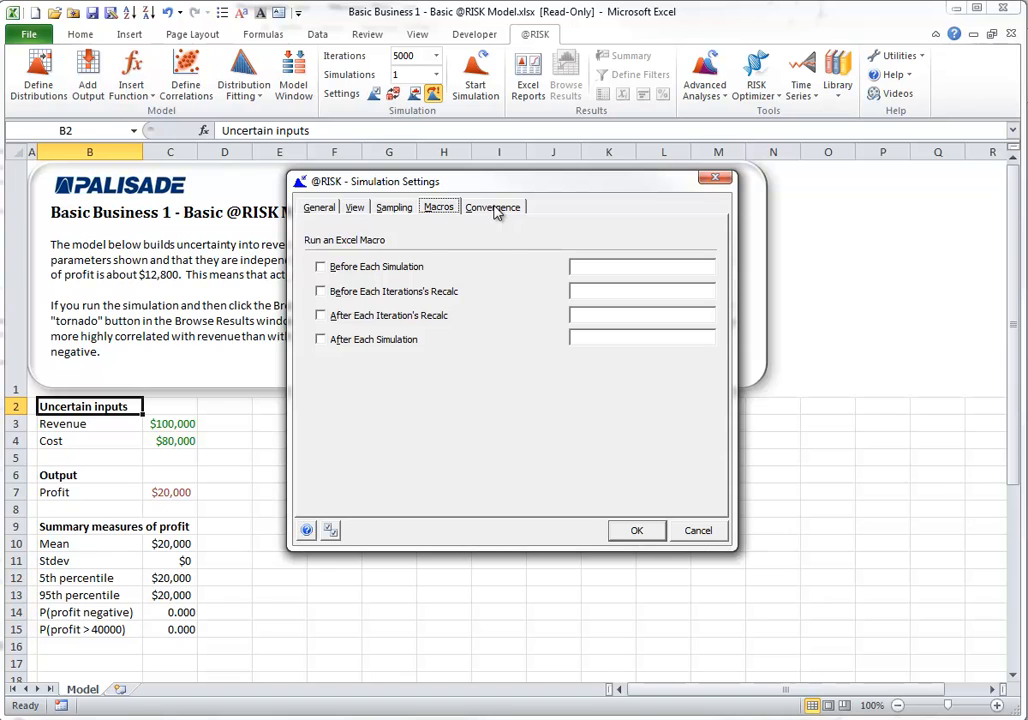
pyautogui.click(494, 209)
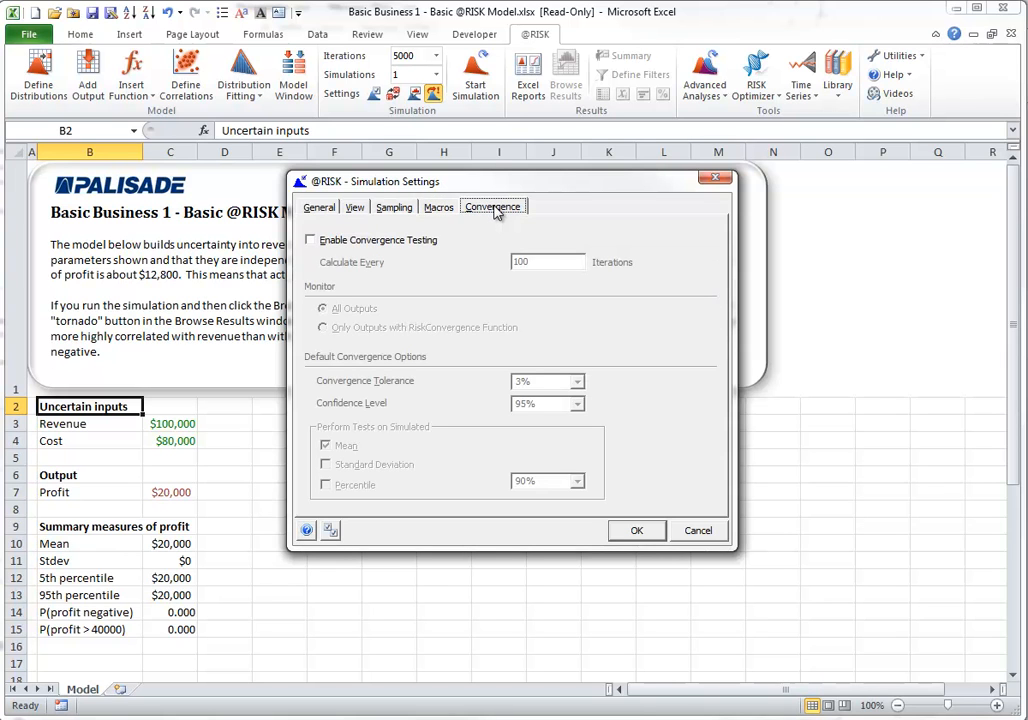
pyautogui.click(442, 210)
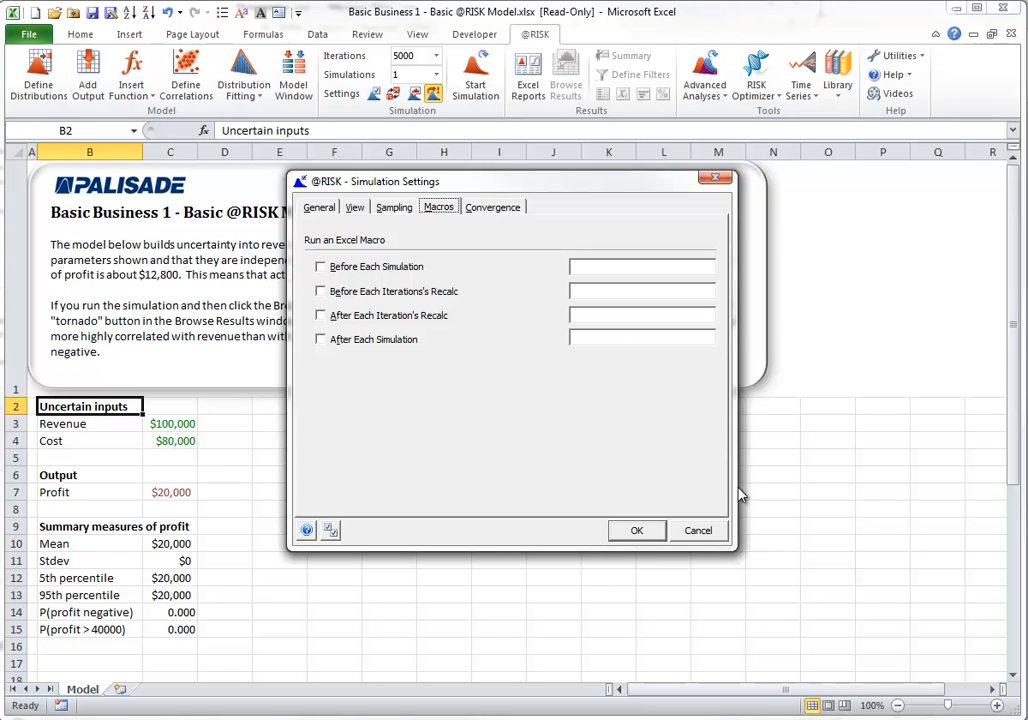
pyautogui.click(697, 530)
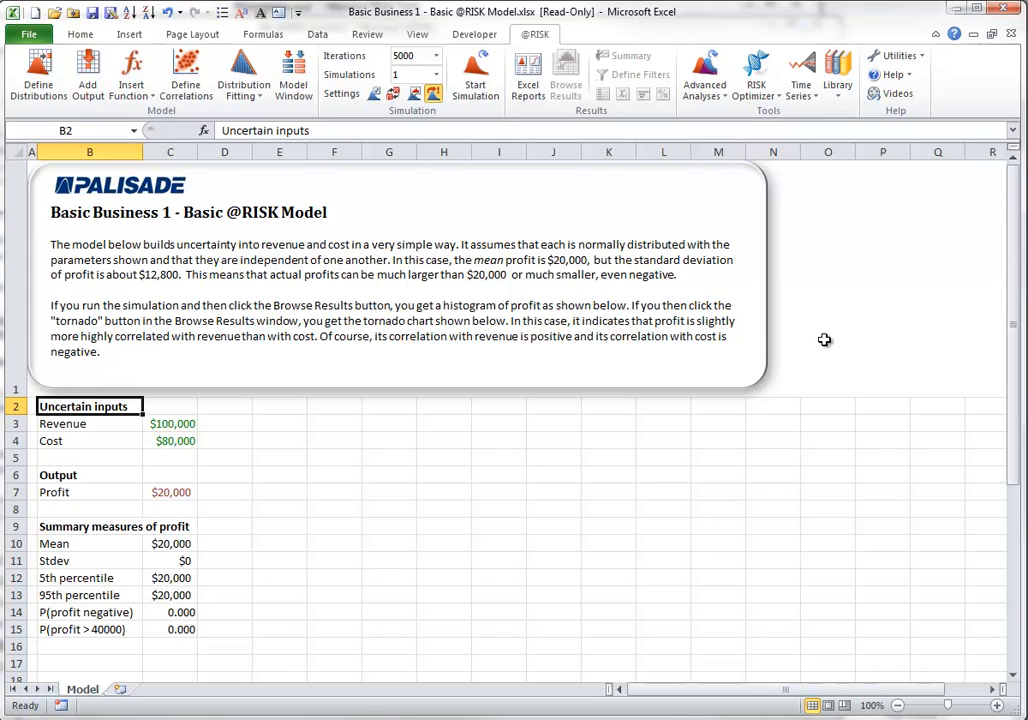
pyautogui.click(924, 60)
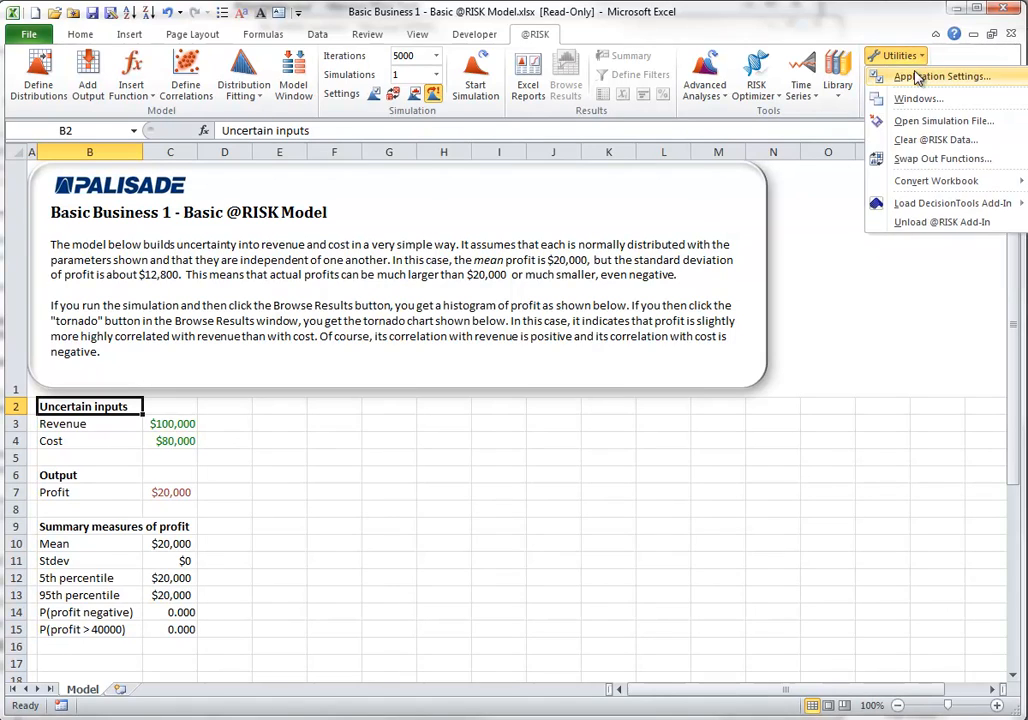
pyautogui.click(912, 80)
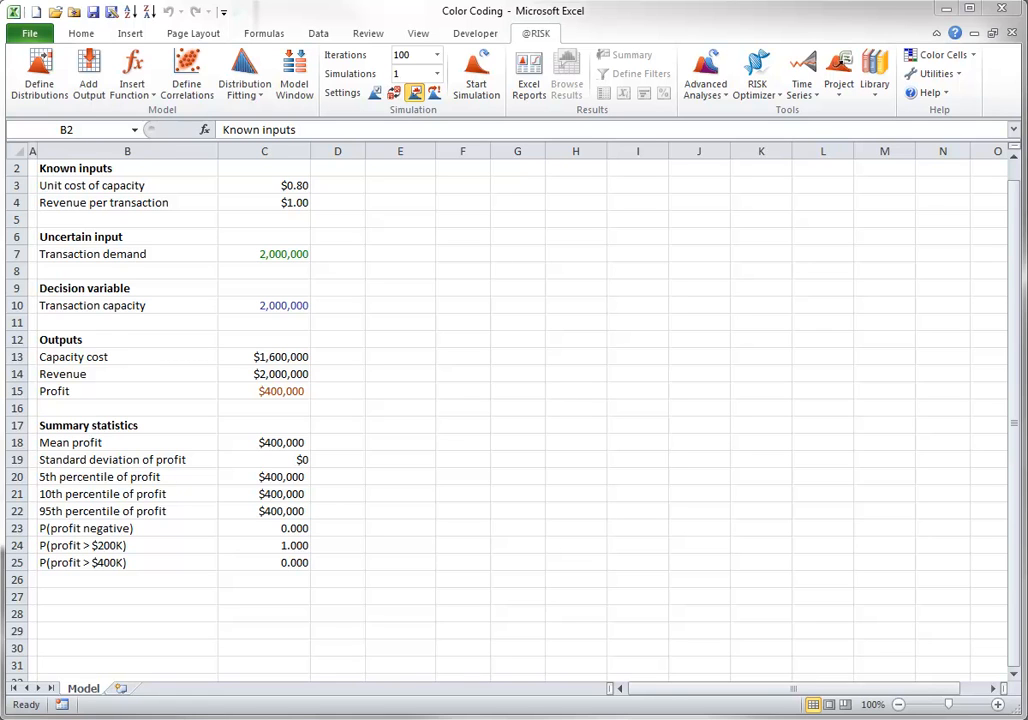
pyautogui.click(973, 59)
pyautogui.click(974, 59)
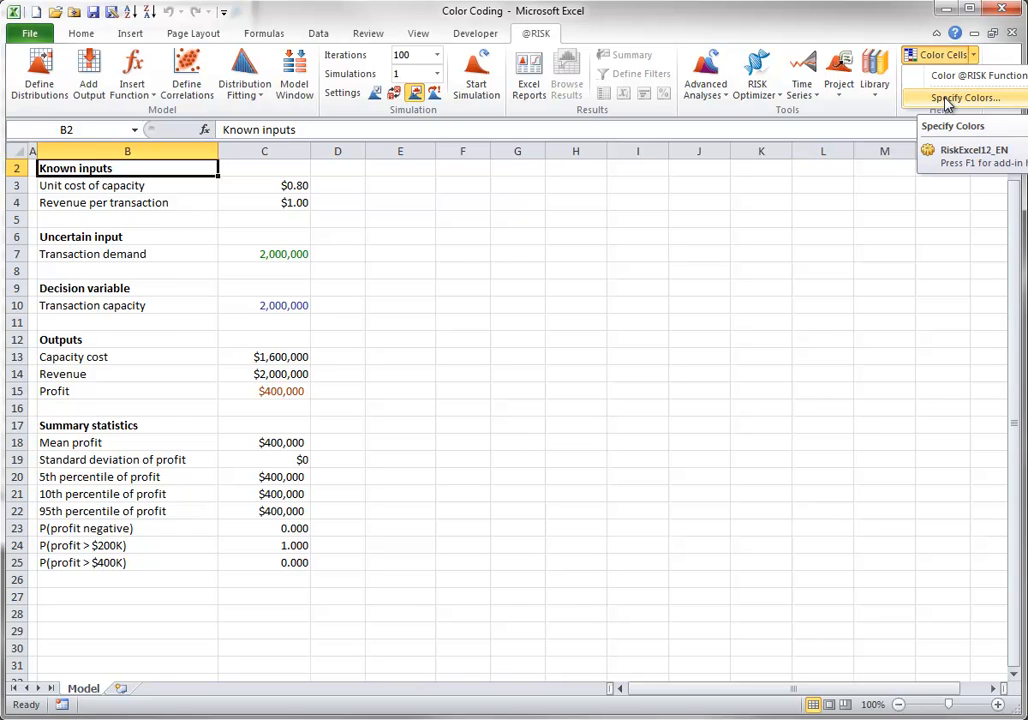
pyautogui.click(946, 100)
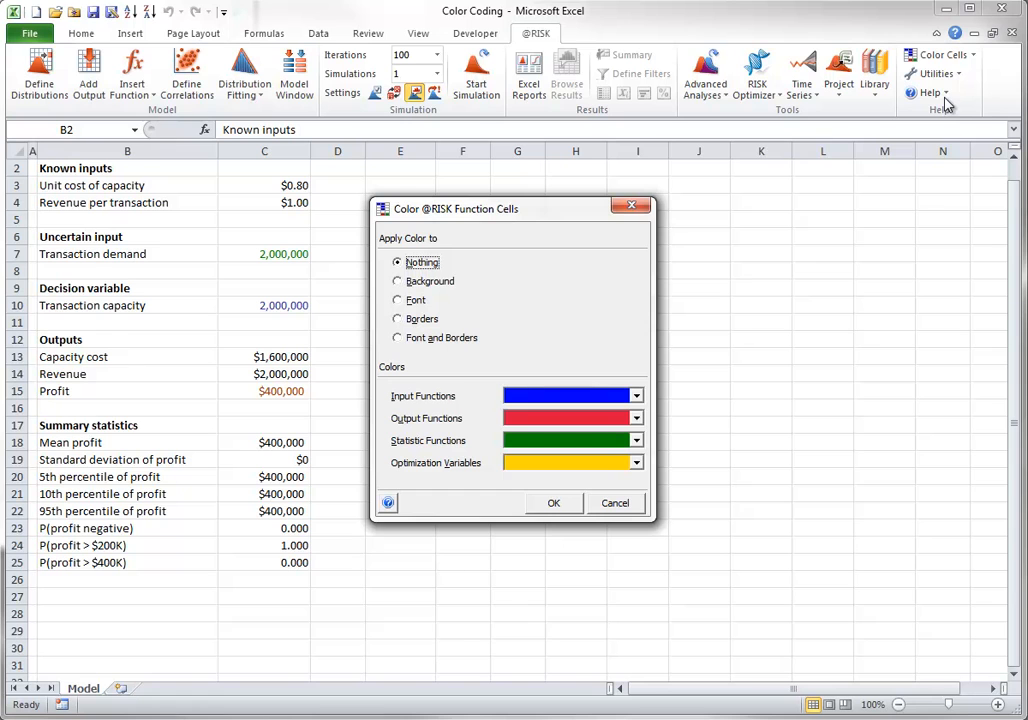
pyautogui.click(618, 504)
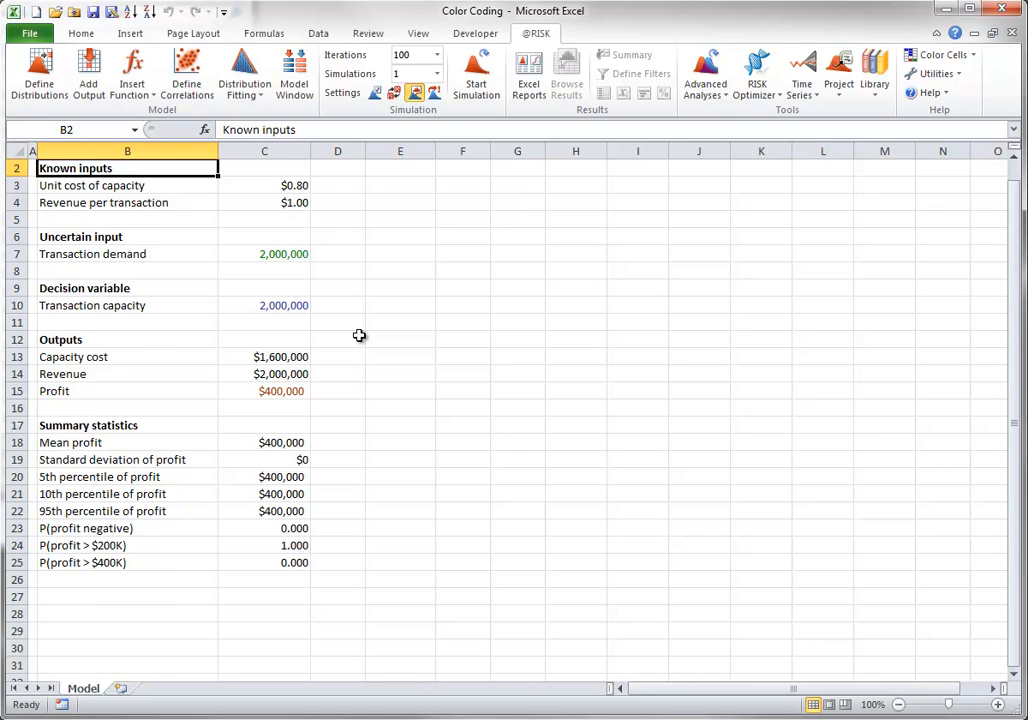
pyautogui.click(972, 56)
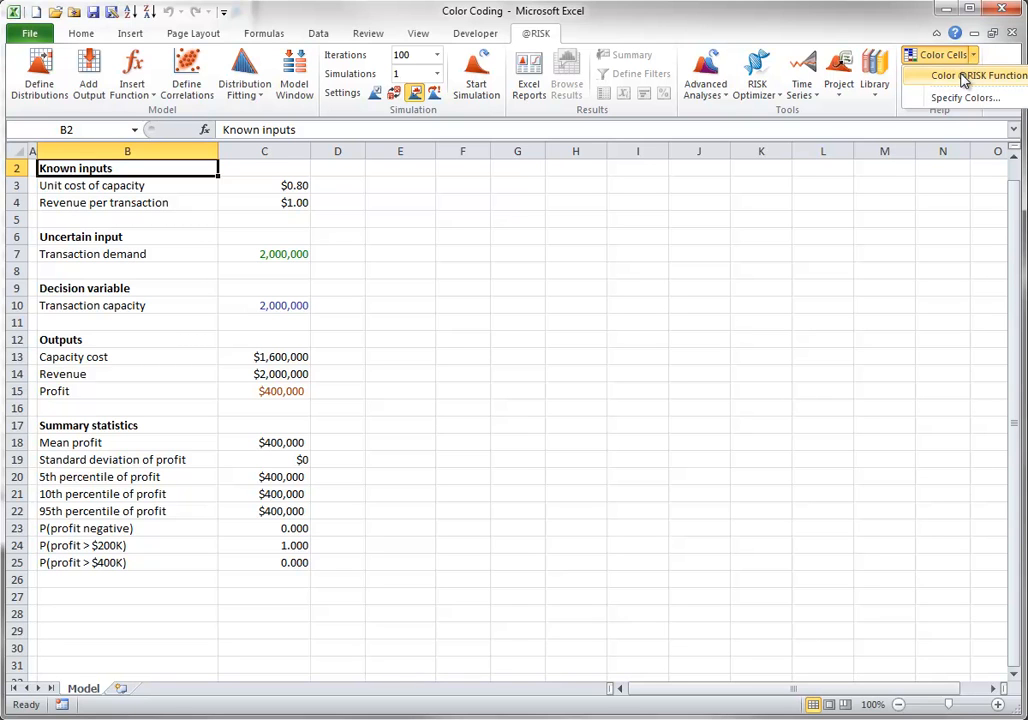
pyautogui.click(963, 78)
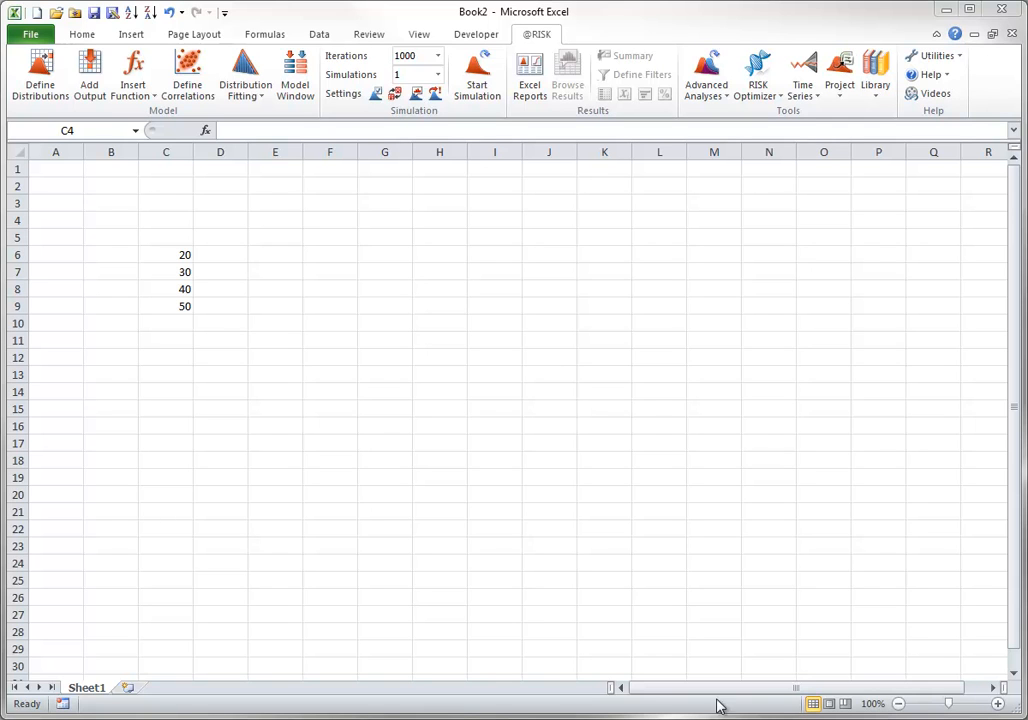
# Enter the formula =RiskSimtable(C6:C9) in cell C4 of Book2.
pyautogui.click(159, 219)
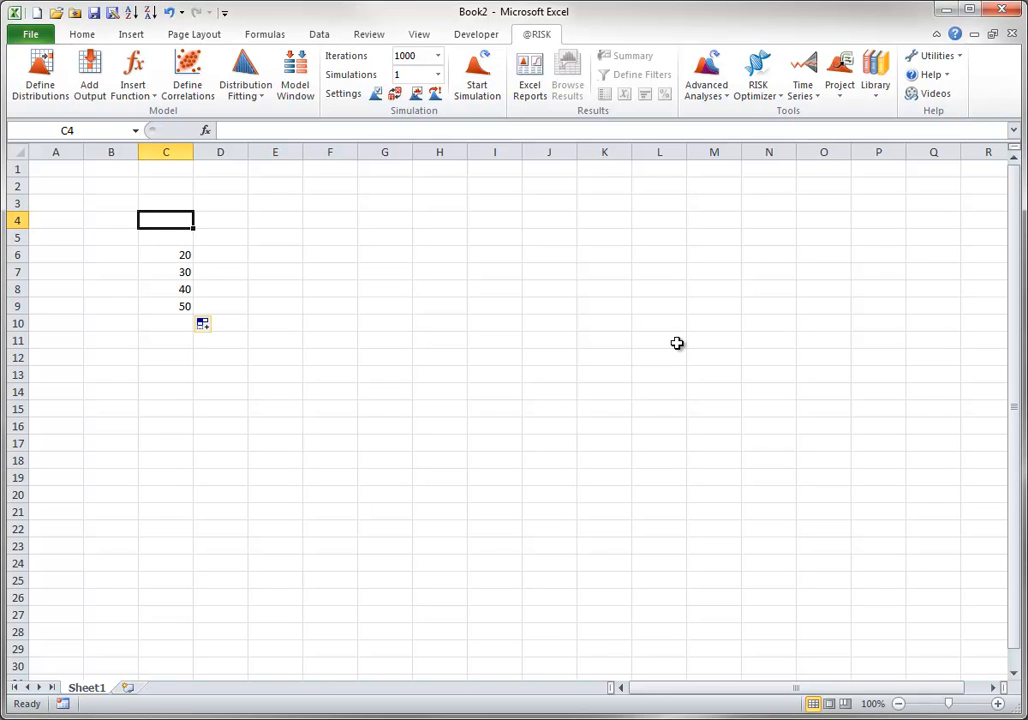
pyautogui.write('=ri')
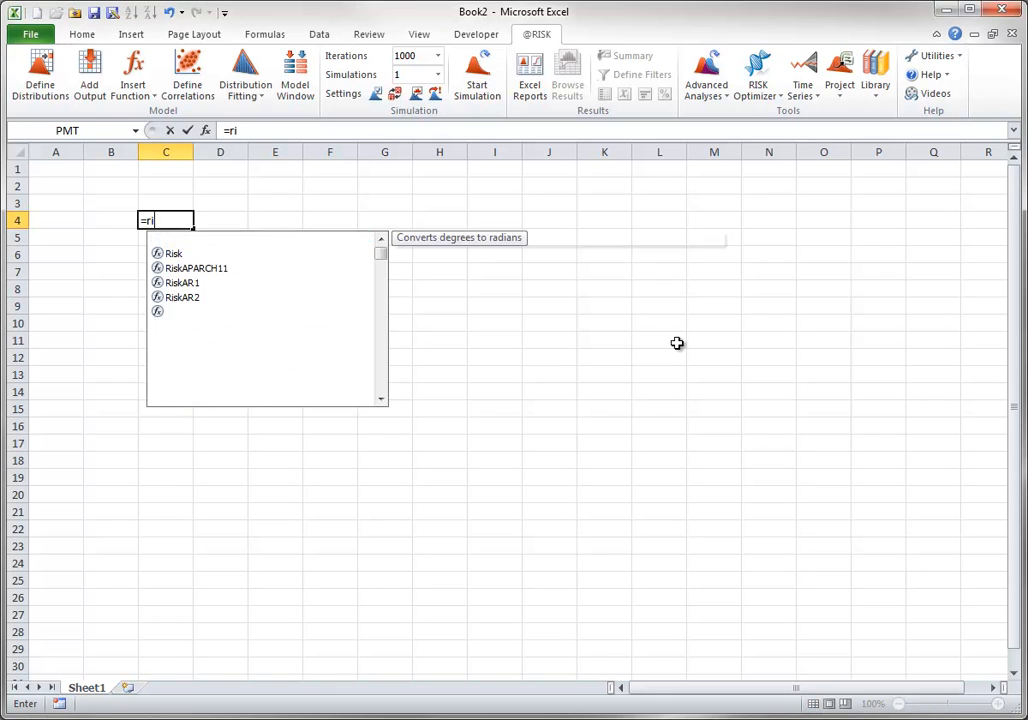
pyautogui.write('sksim')
pyautogui.press('Tab')
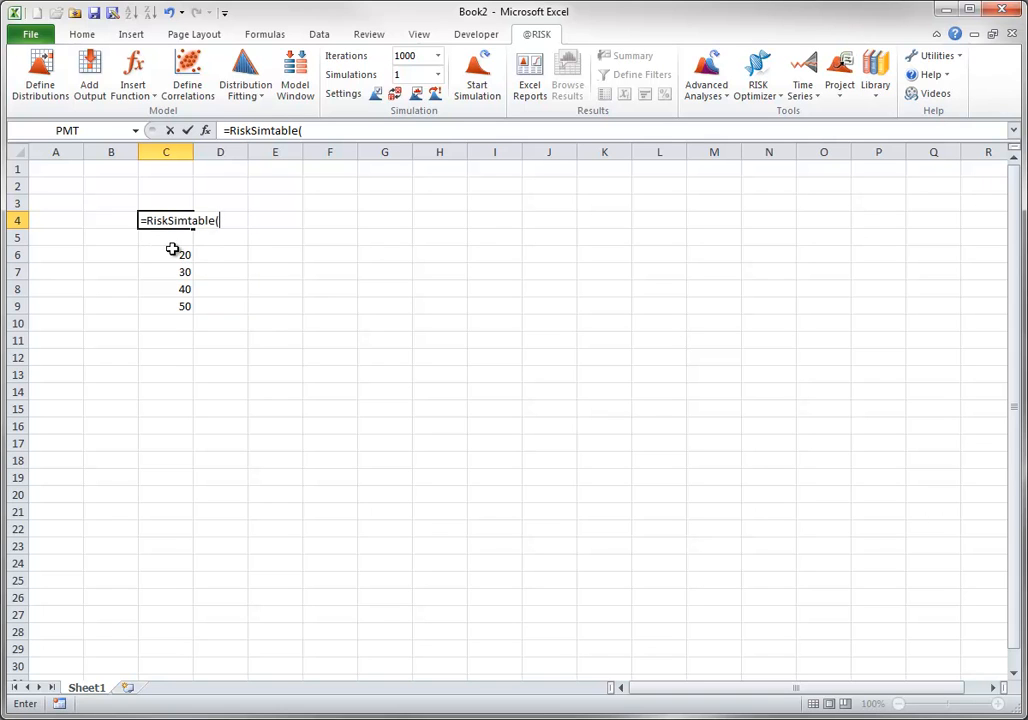
pyautogui.moveTo(174, 253); pyautogui.dragTo(177, 303)
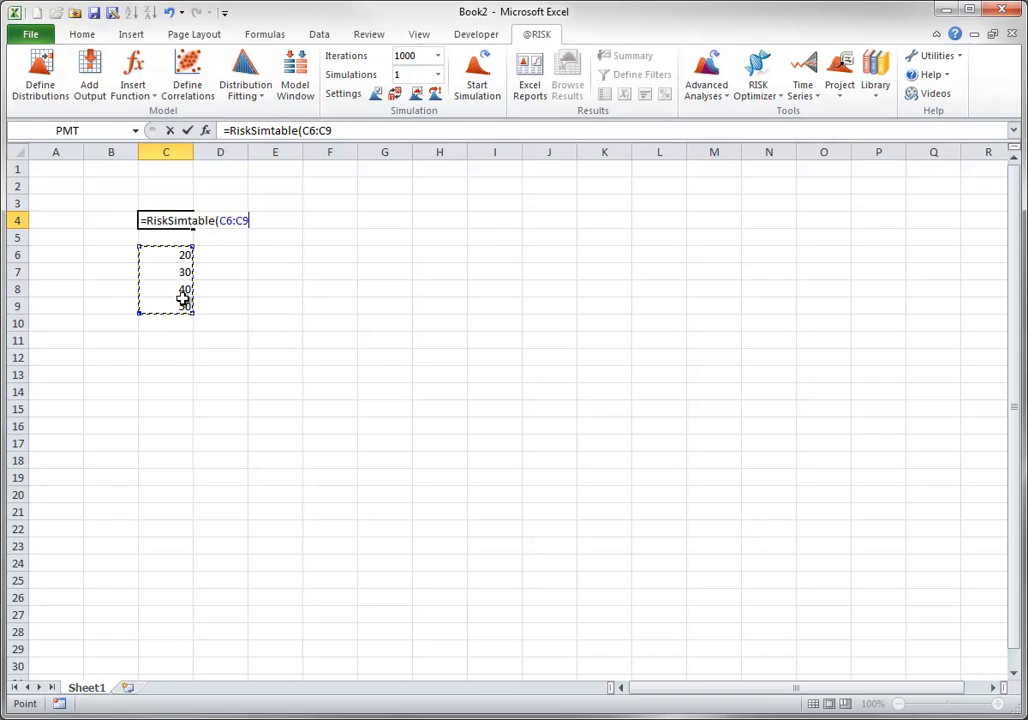
pyautogui.write(')')
pyautogui.press('Tab')
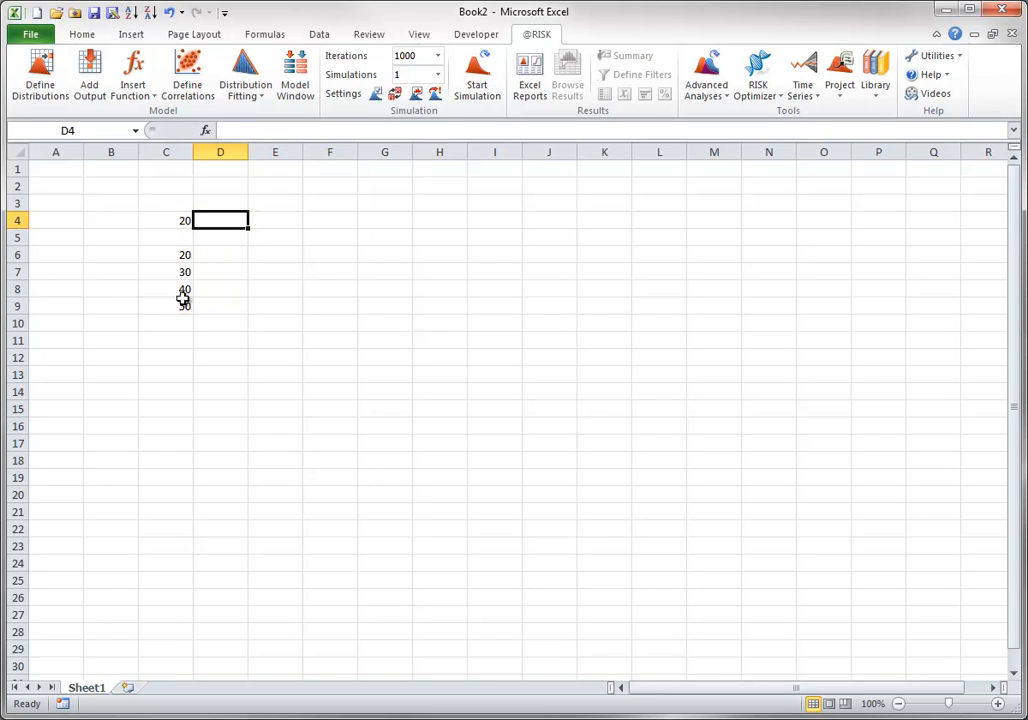
# Enter the formula =RiskSimtable({20,30,40,50}) in cell D4 of Book2.
pyautogui.write('=')
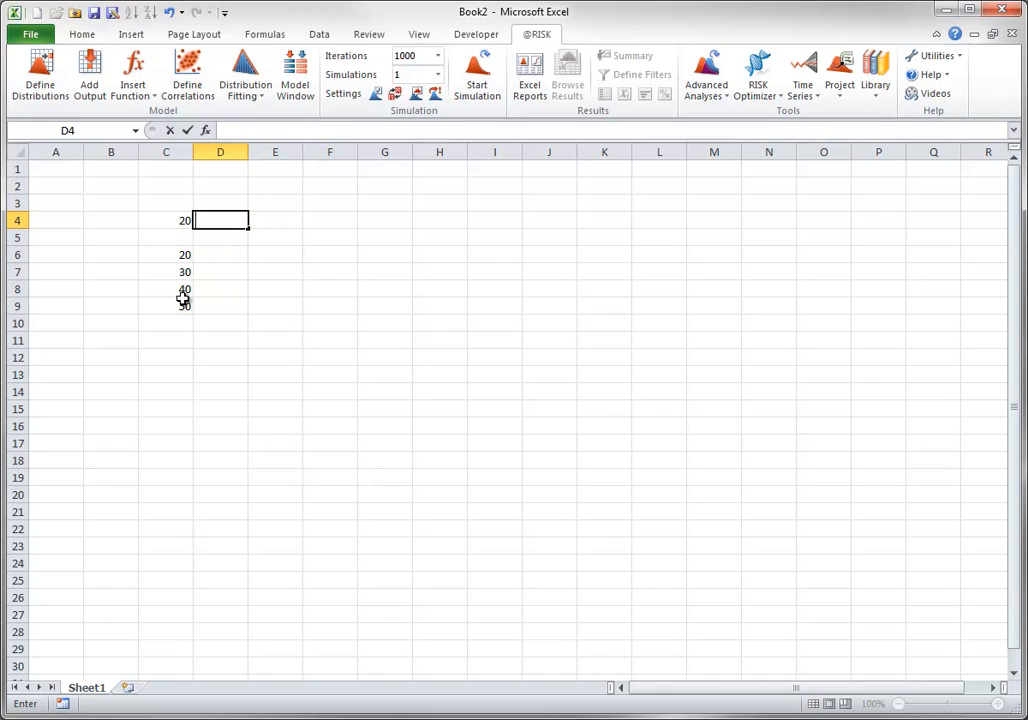
pyautogui.write('risksim')
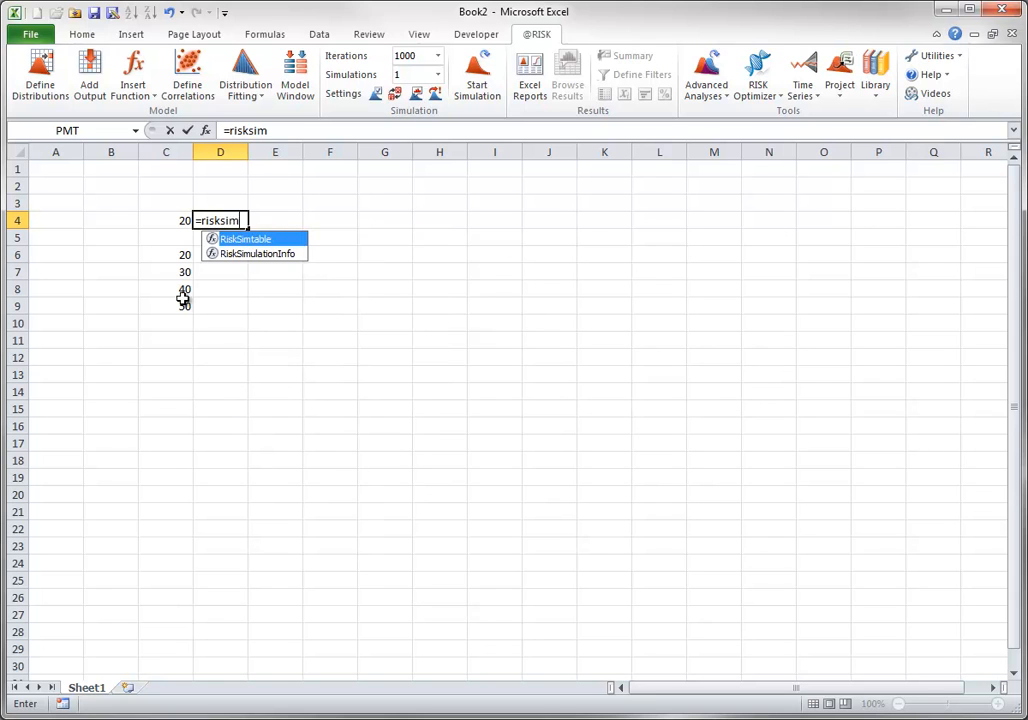
pyautogui.press('Tab')
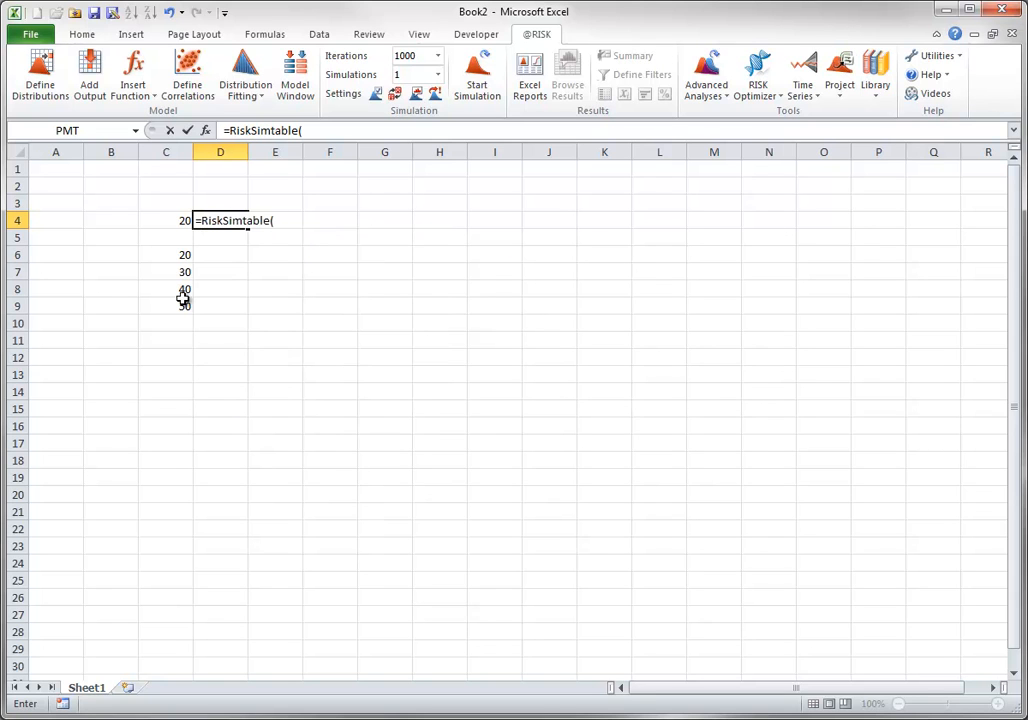
pyautogui.write('{20,30,40,50})')
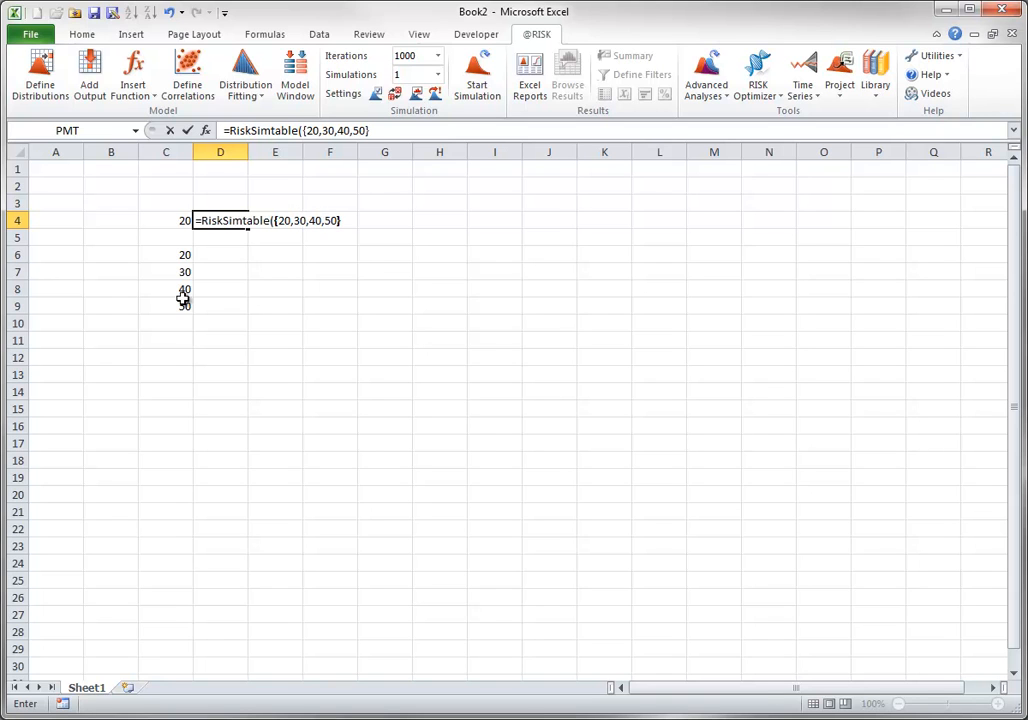
pyautogui.press('Tab')
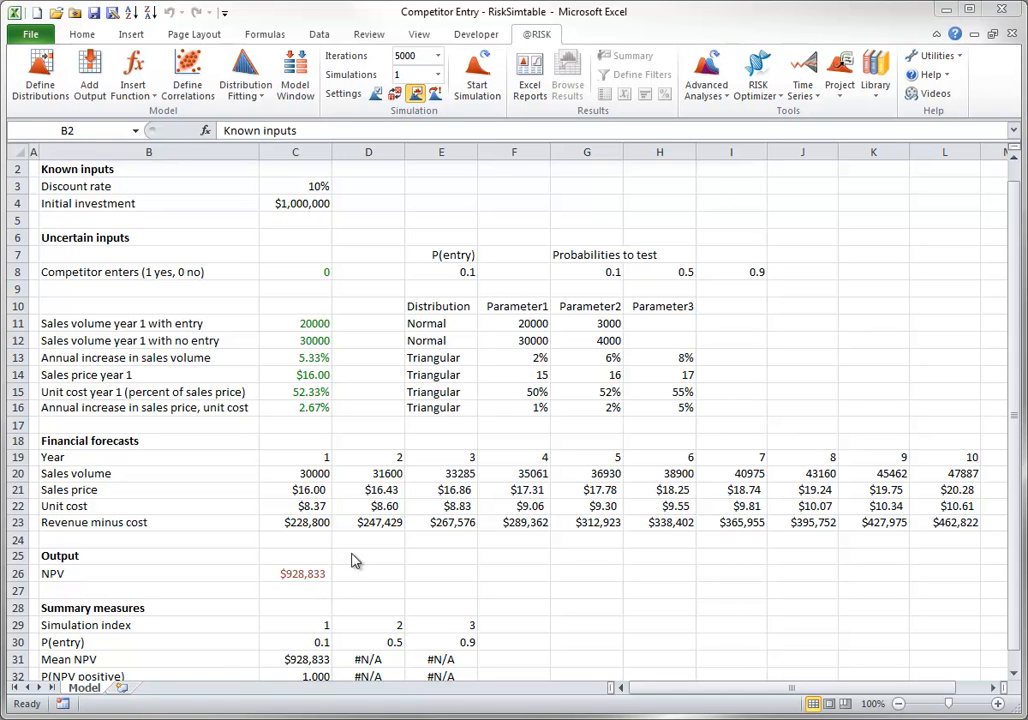
# In the Competitor Entry workbook, check the competitor entry formula in C8 and enter =RiskSimtable(G8:I8) for P(entry) in E8.
pyautogui.doubleClick(320, 271)
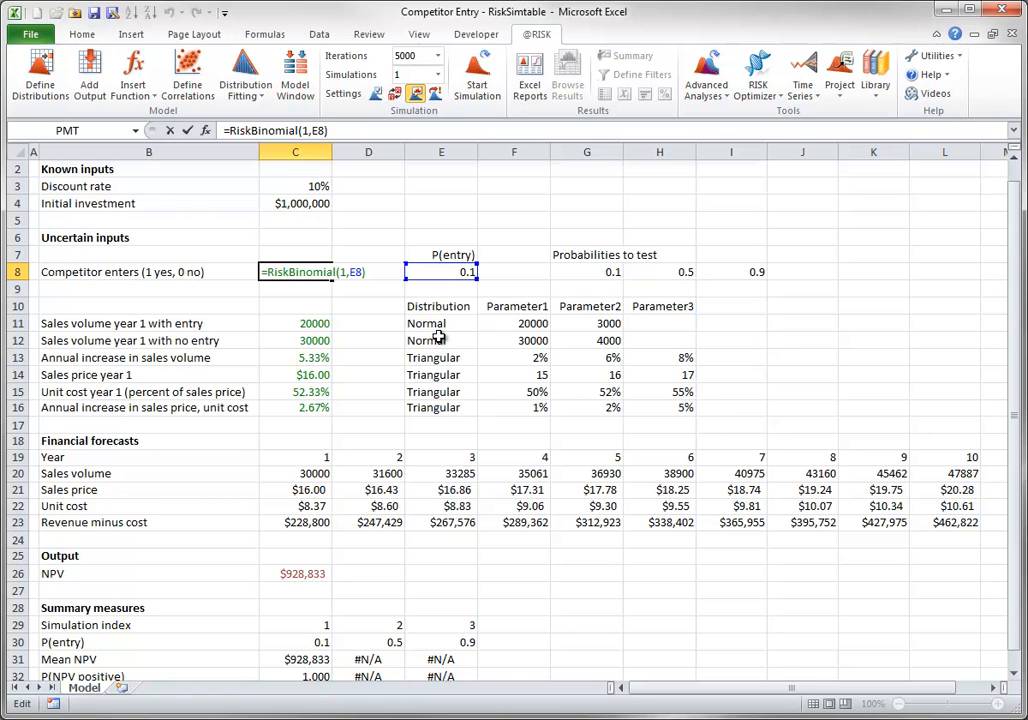
pyautogui.press('Escape')
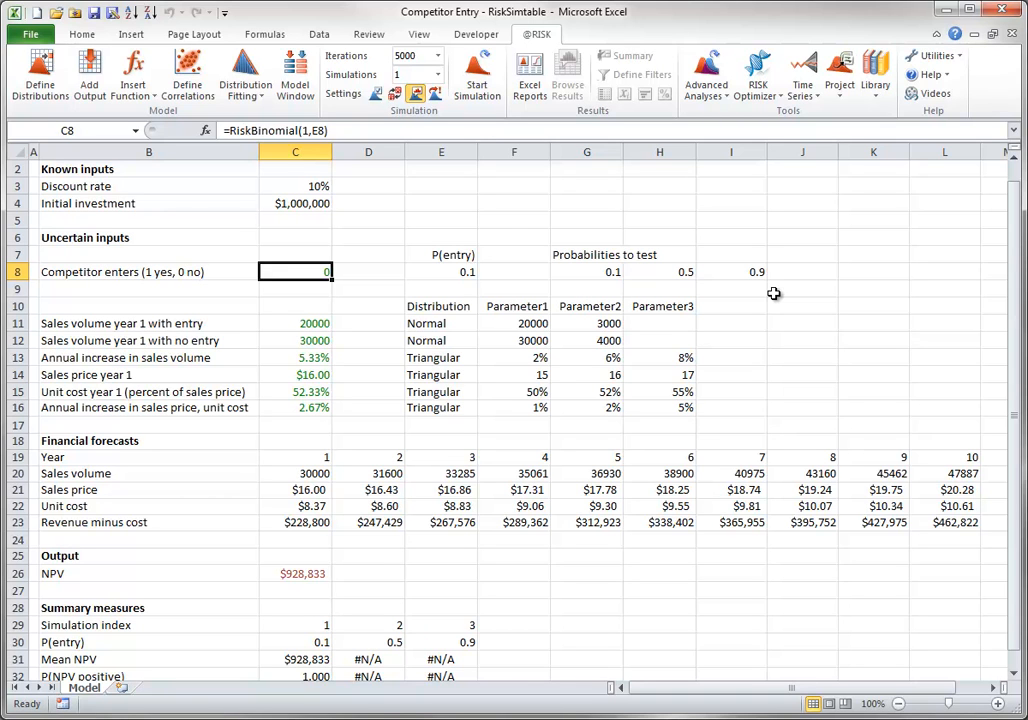
pyautogui.click(461, 272)
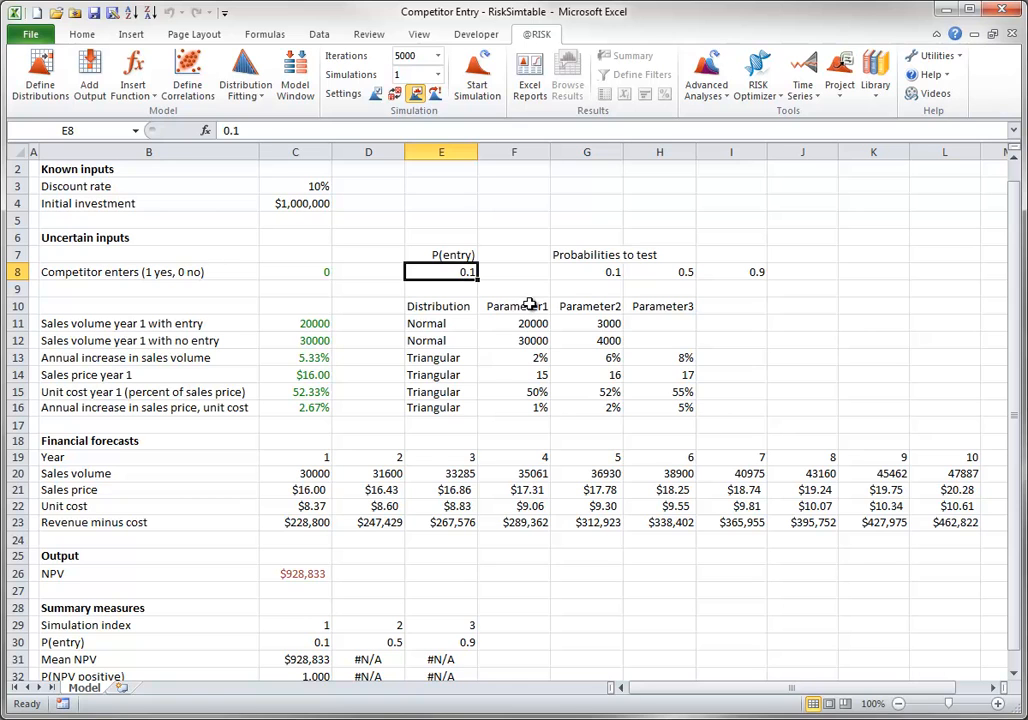
pyautogui.write('=risksim')
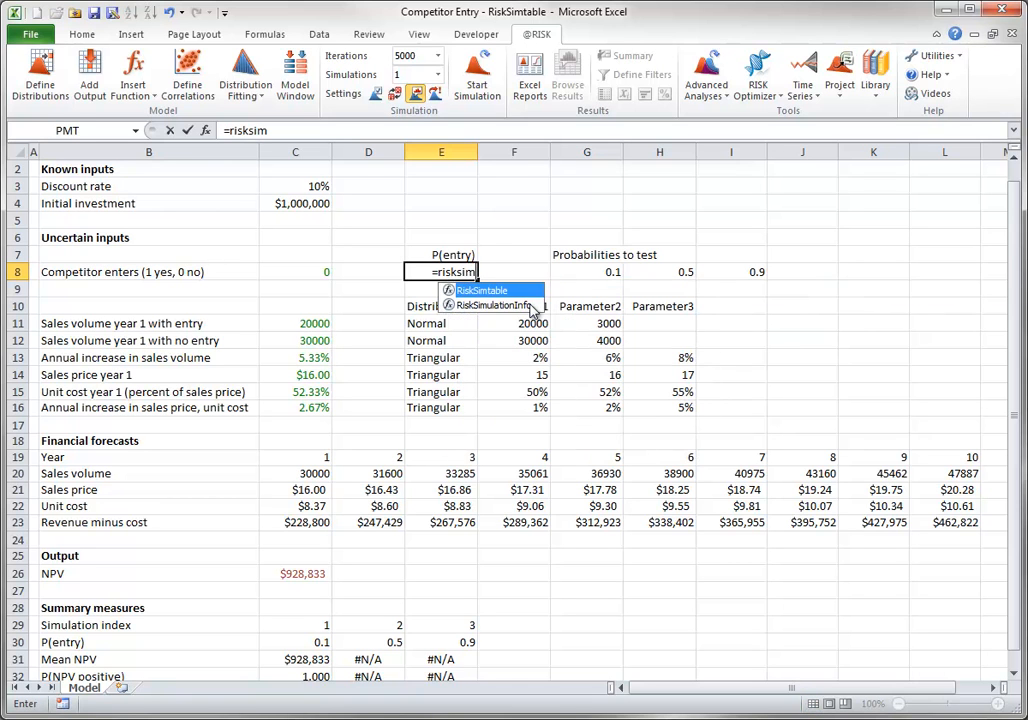
pyautogui.press('Tab')
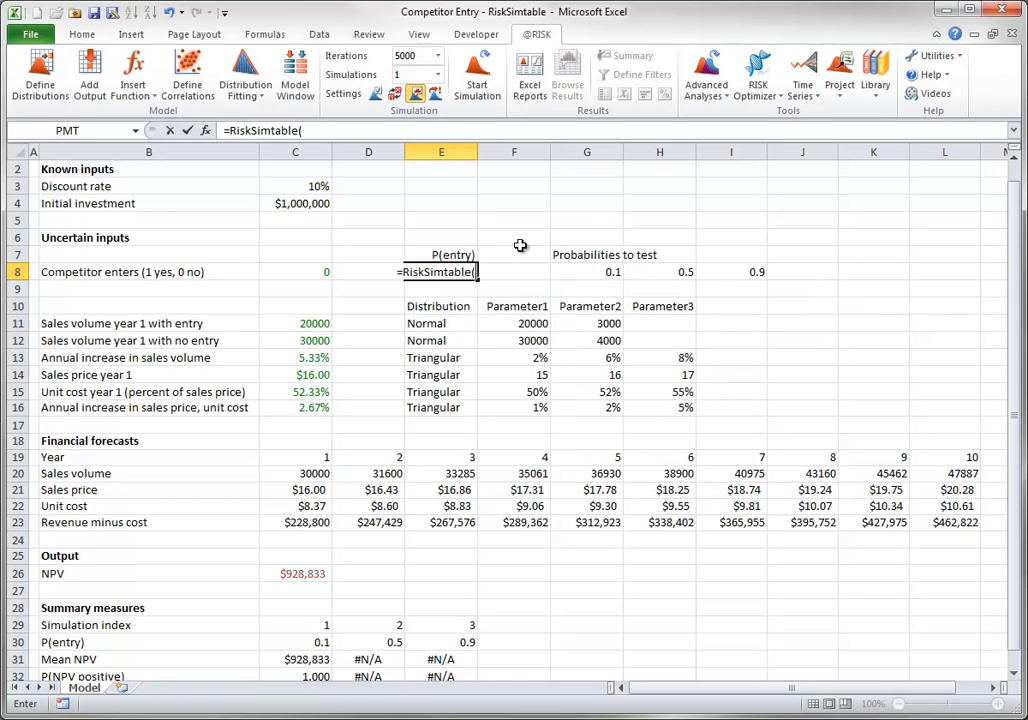
pyautogui.click(615, 271)
pyautogui.moveTo(615, 271); pyautogui.dragTo(725, 269)
pyautogui.write(')')
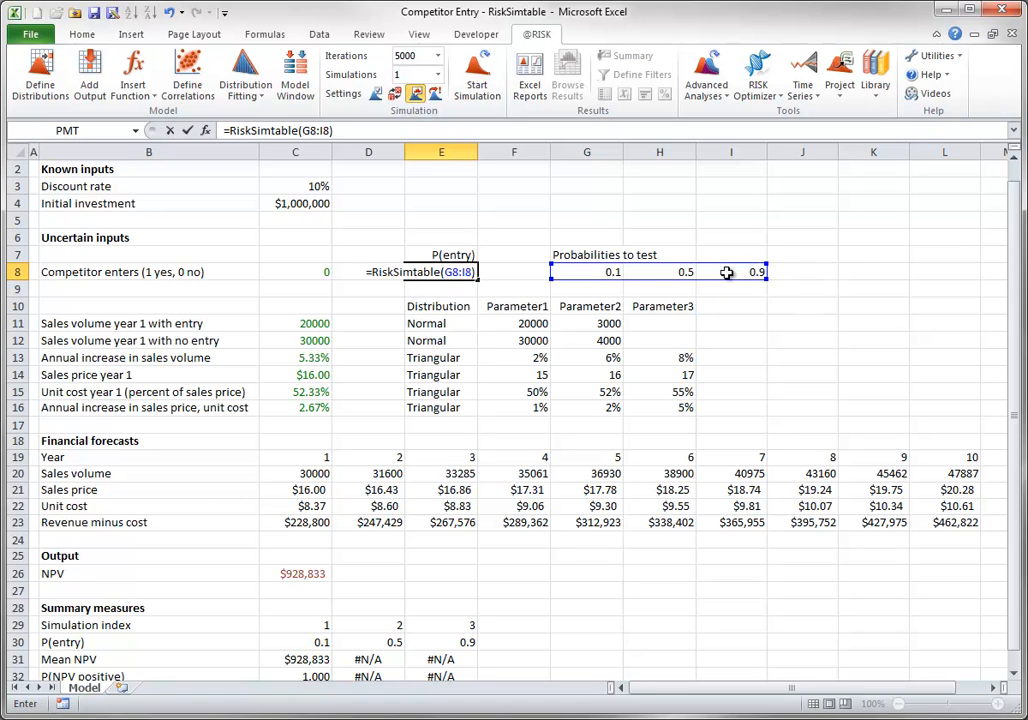
pyautogui.press('Tab')
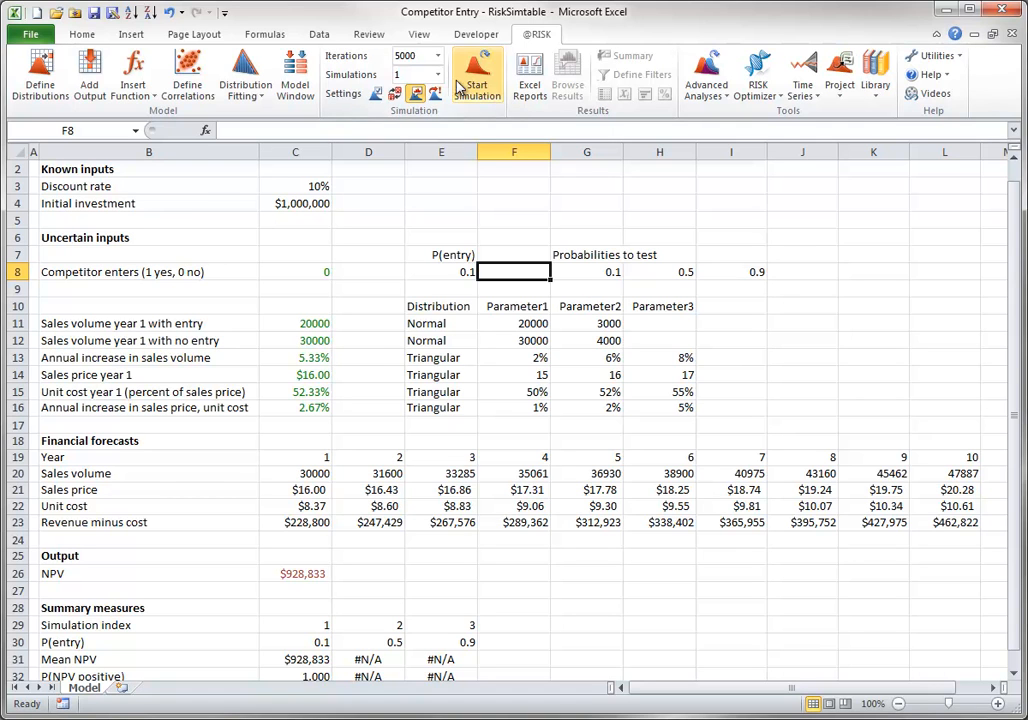
# Set the number of simulations to 3 and run the simulation.
pyautogui.click(406, 73)
pyautogui.write('3')
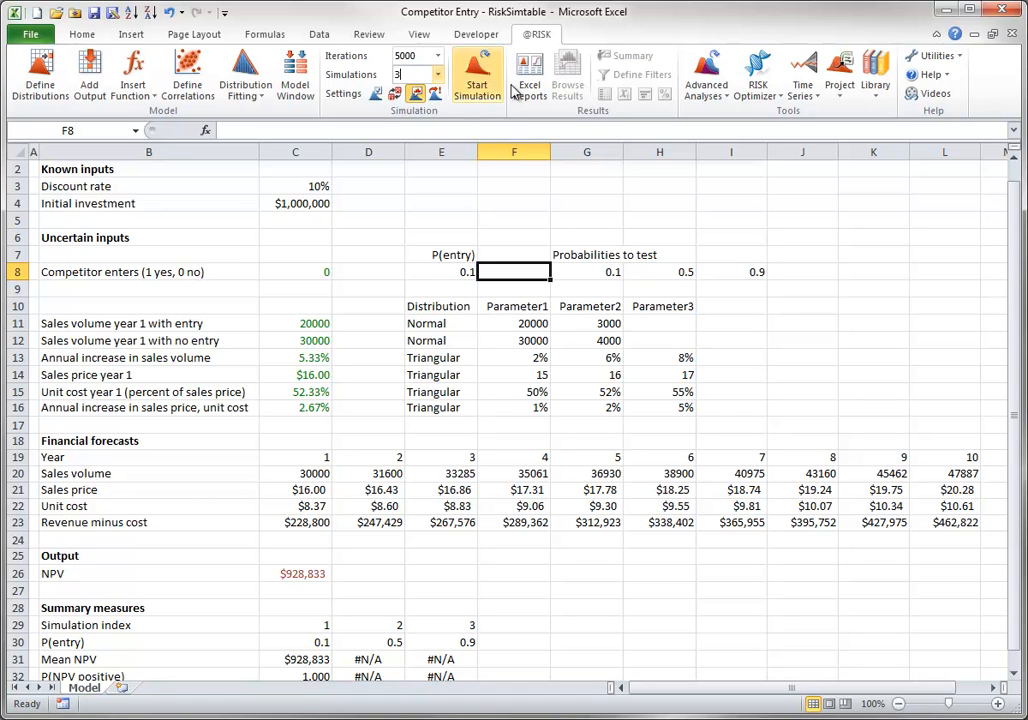
pyautogui.click(477, 72)
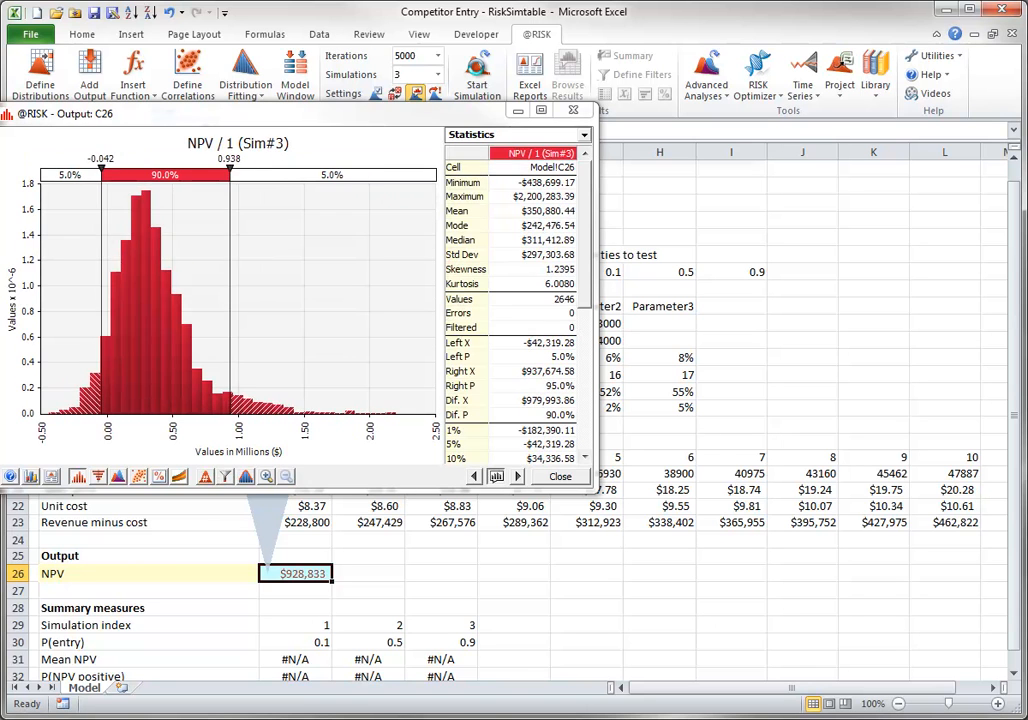
# Examine the NPV output graph for Simulation #2 and Simulation #3, and close the graph.
pyautogui.moveTo(377, 114); pyautogui.dragTo(595, 153)
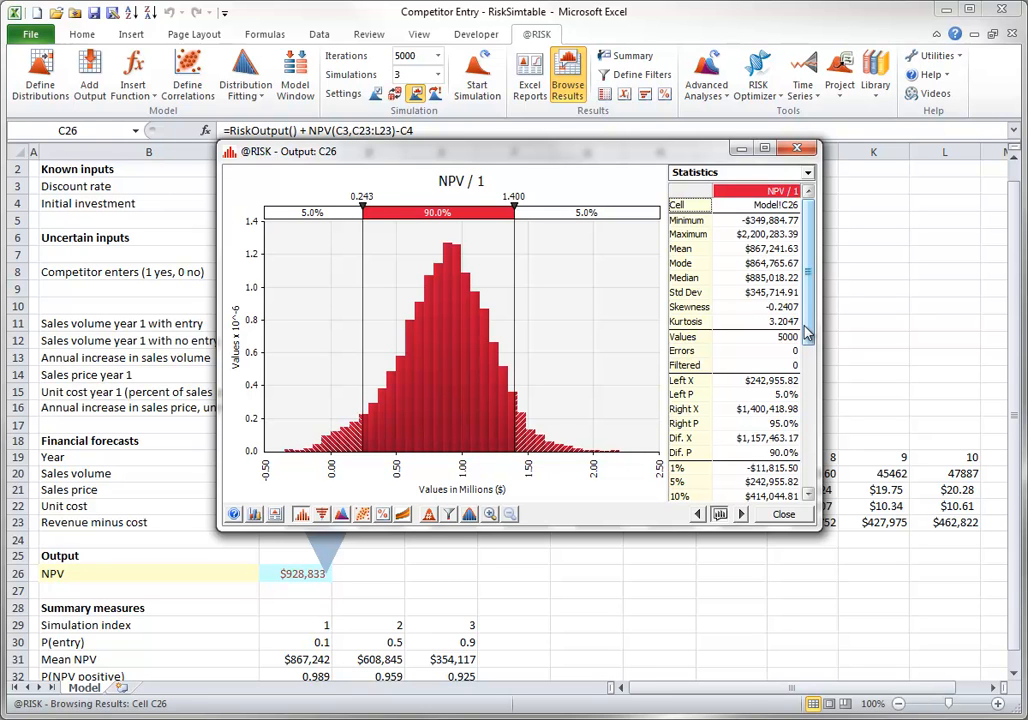
pyautogui.click(428, 514)
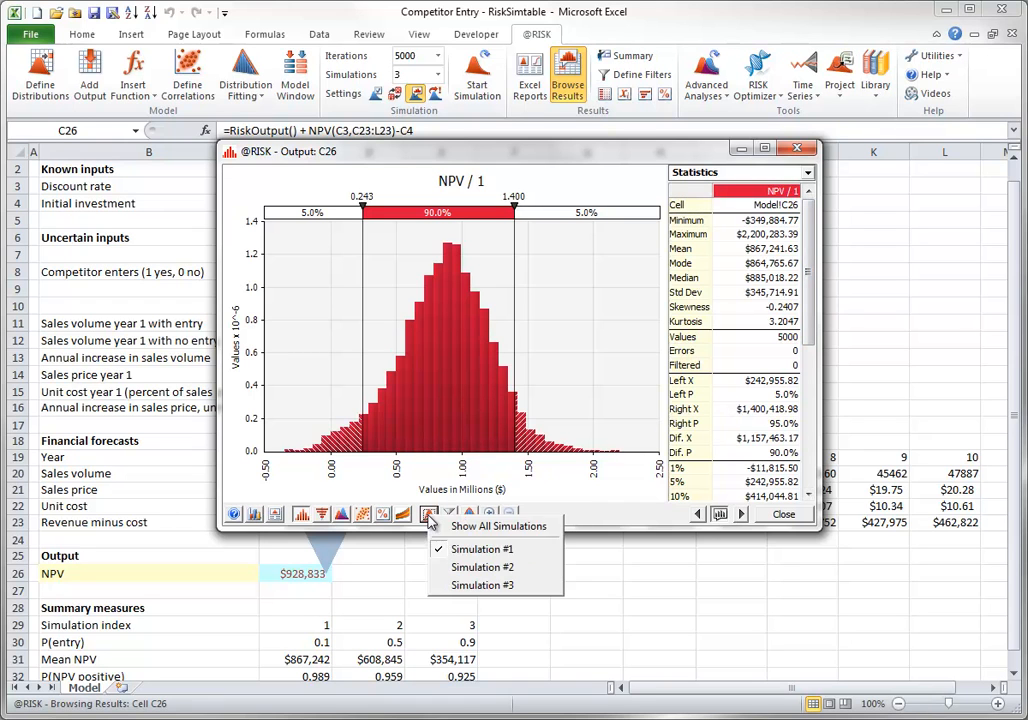
pyautogui.click(460, 567)
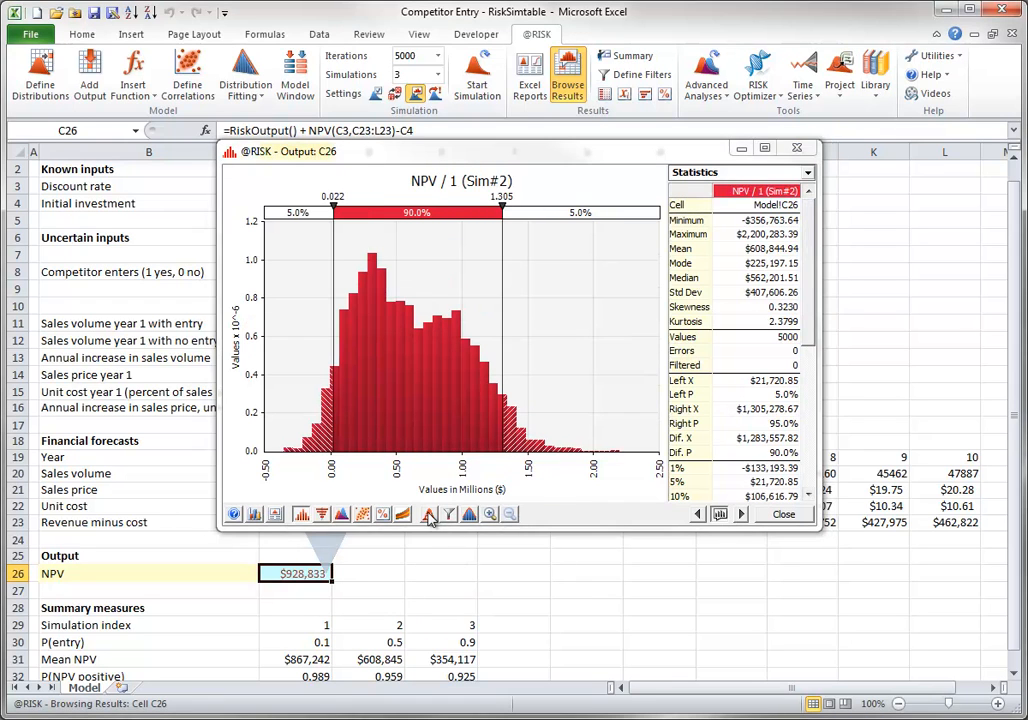
pyautogui.click(429, 514)
pyautogui.click(444, 579)
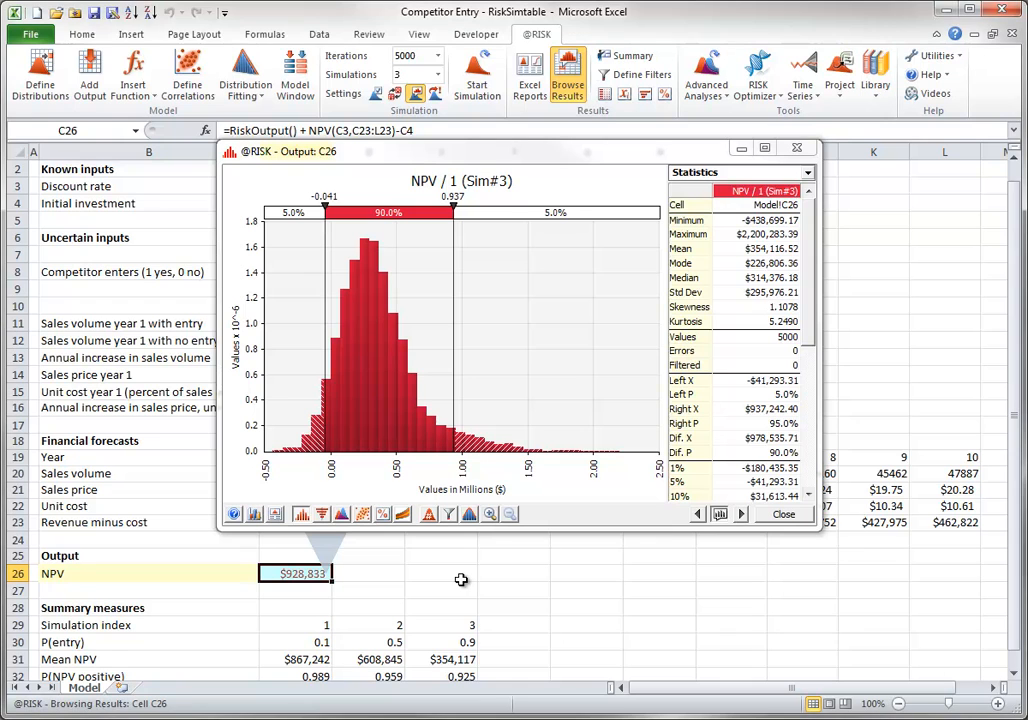
pyautogui.click(784, 514)
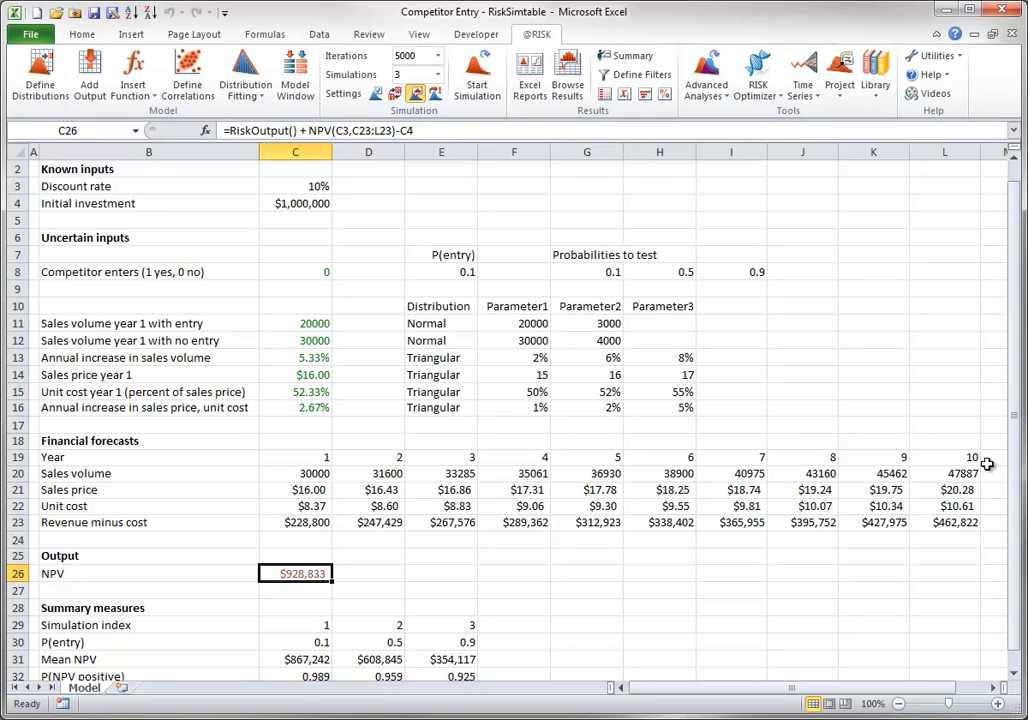
# Examine the Mean NPV formulas for all three simulations in cells C31 to E31 without changing them.
pyautogui.moveTo(1013, 392); pyautogui.dragTo(1013, 405)
pyautogui.click(310, 641)
pyautogui.press('F2')
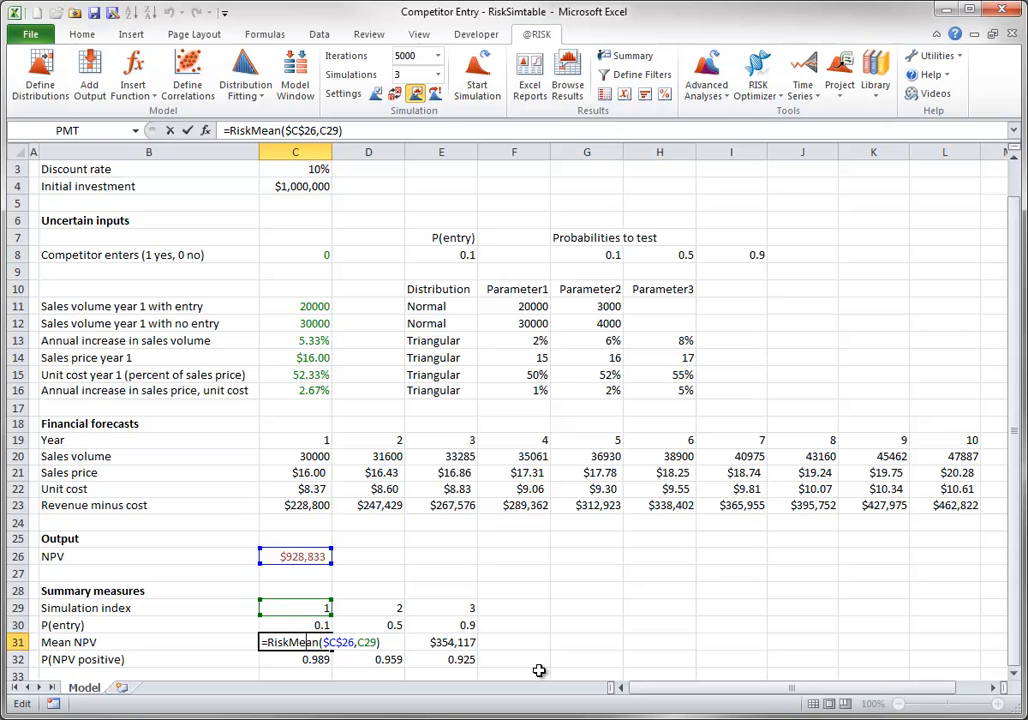
pyautogui.press('Escape')
pyautogui.click(370, 642)
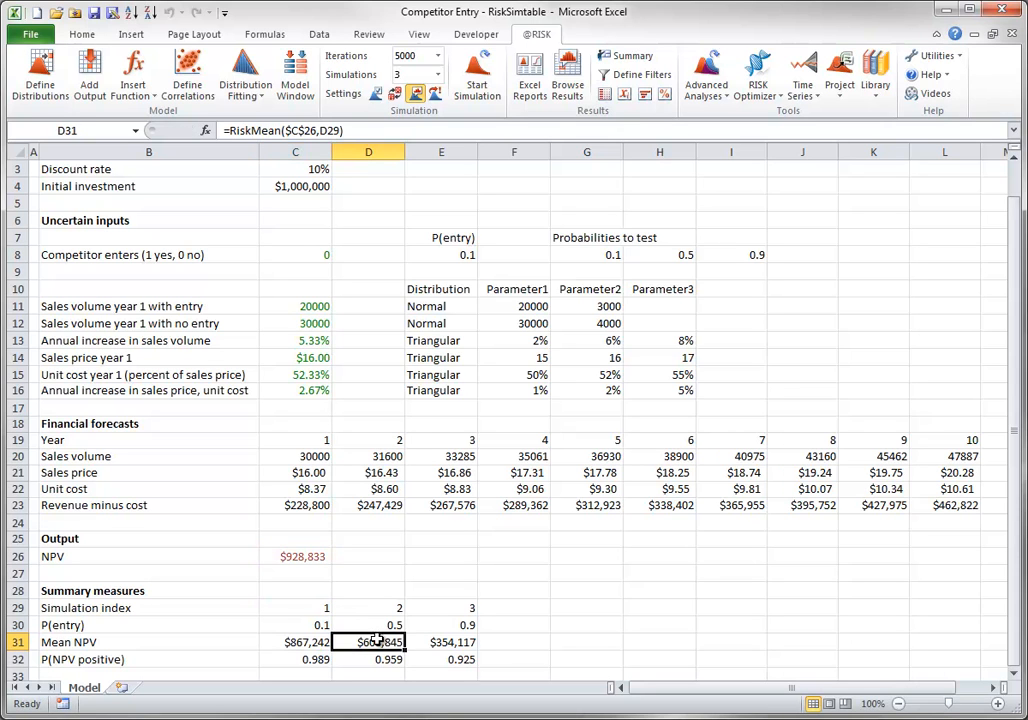
pyautogui.press('F2')
pyautogui.press('Escape')
pyautogui.doubleClick(466, 643)
pyautogui.press('Escape')
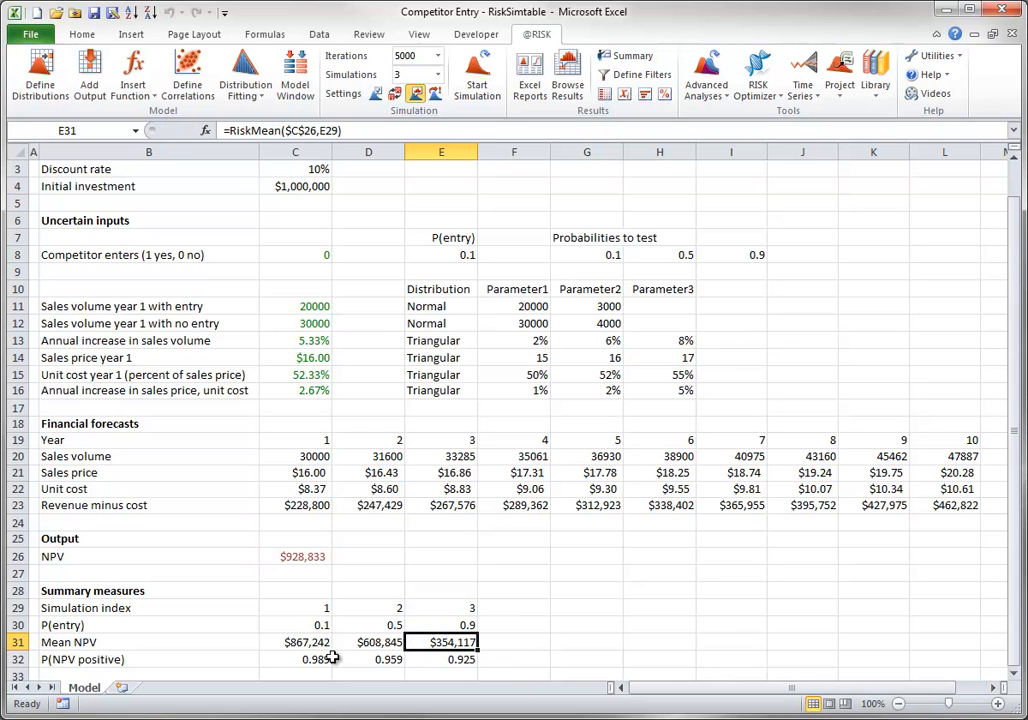
# Examine the P(NPV positive) formulas for the three simulations in cells C32 to E32 without changing them.
pyautogui.doubleClick(293, 660)
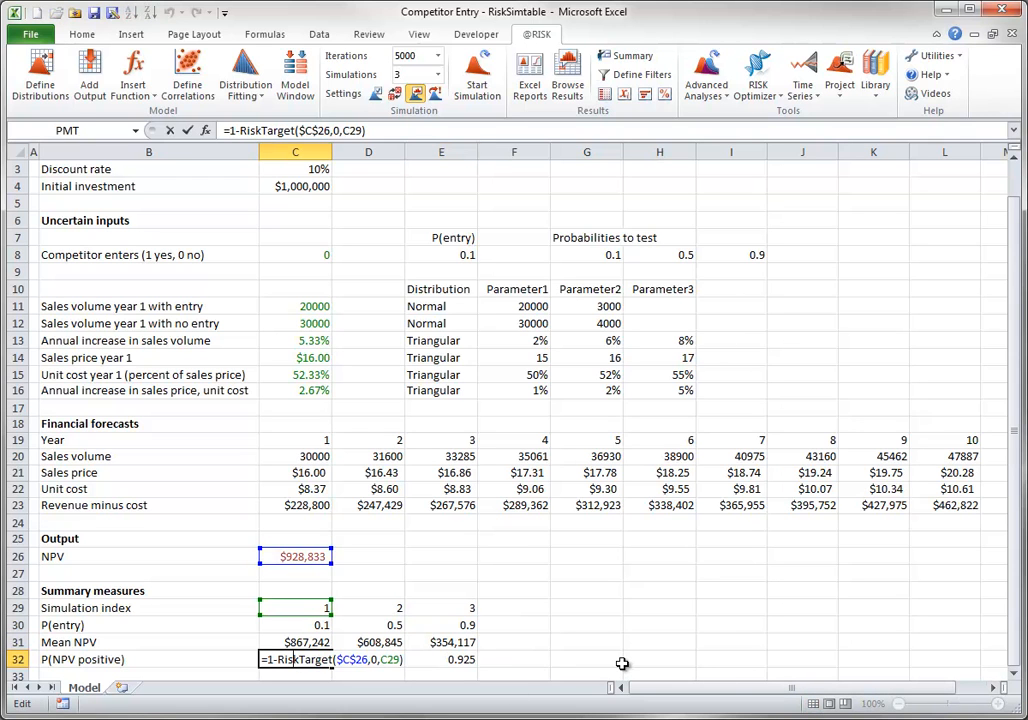
pyautogui.press('Escape')
pyautogui.doubleClick(370, 660)
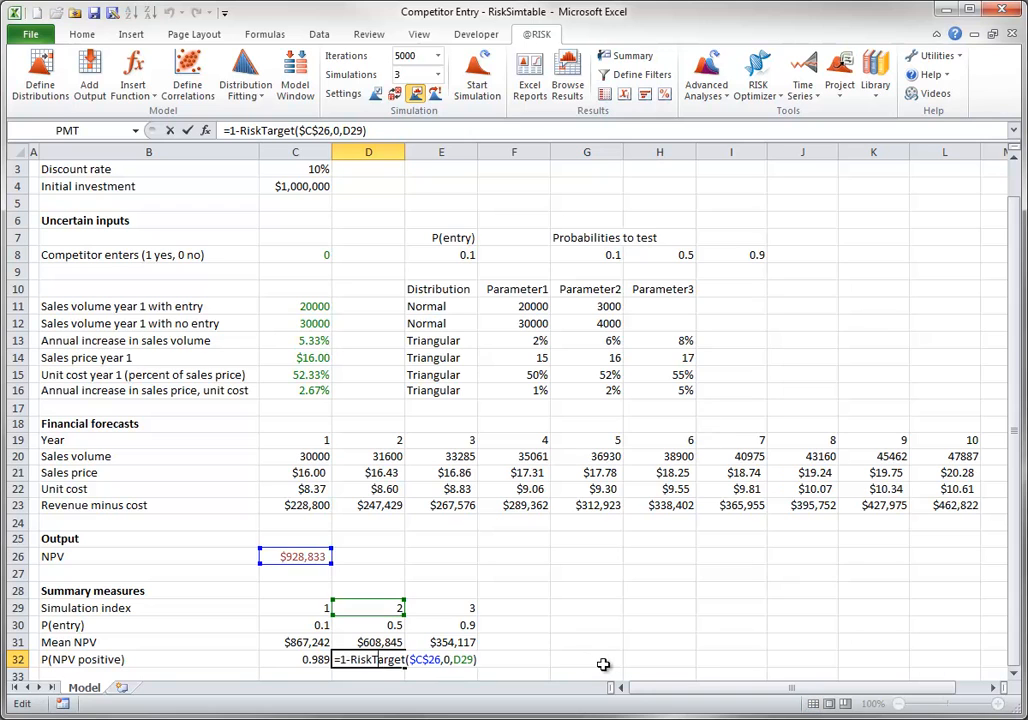
pyautogui.press('Escape')
pyautogui.doubleClick(452, 660)
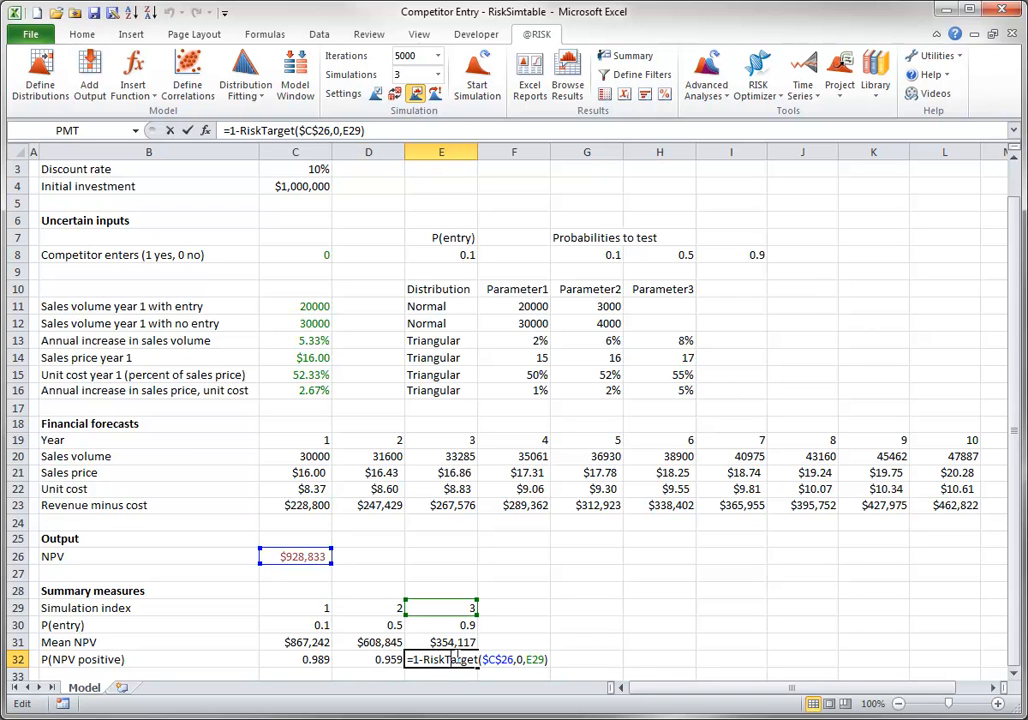
pyautogui.press('Escape')
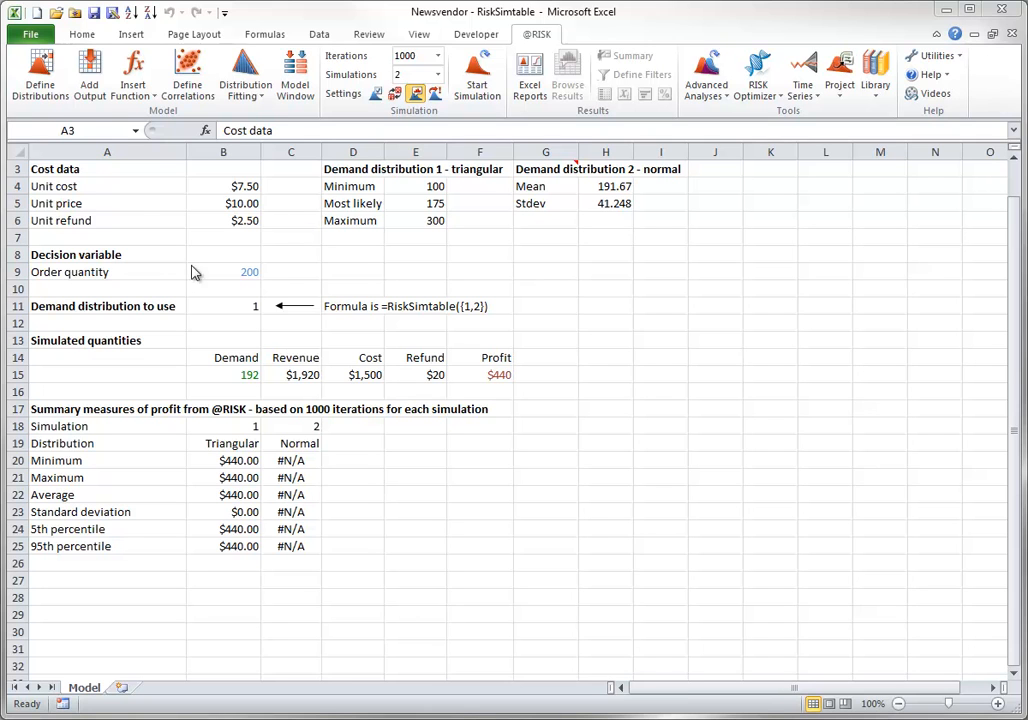
# In the Newsvendor workbook, inspect the demand distribution selector formula in B11 and the Demand formula in B15.
pyautogui.doubleClick(249, 307)
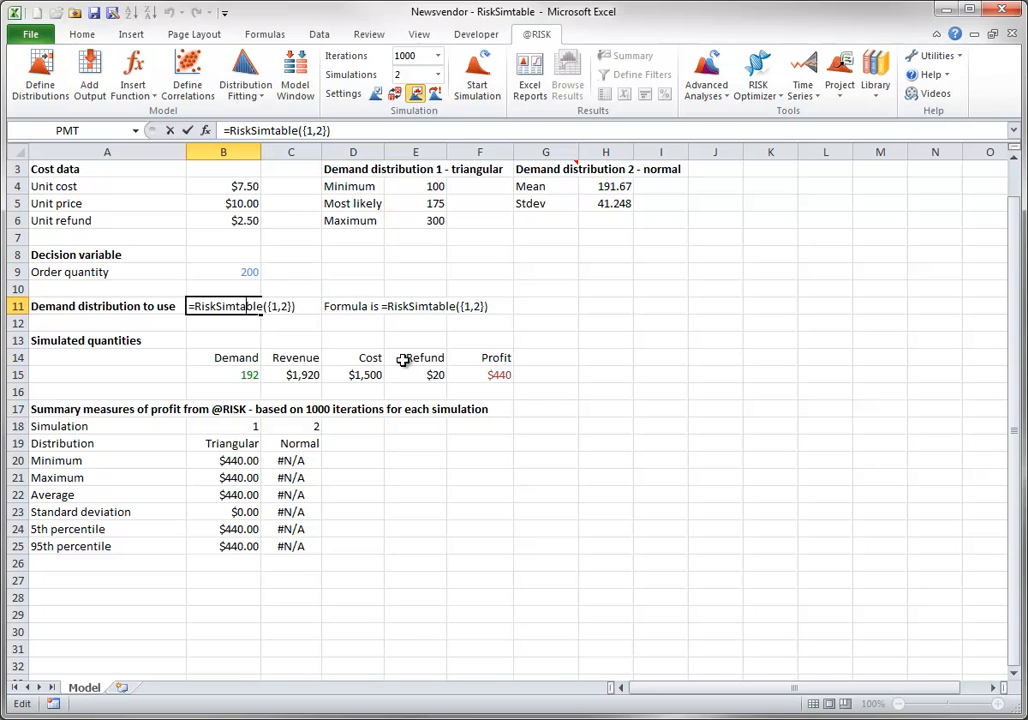
pyautogui.press('Escape')
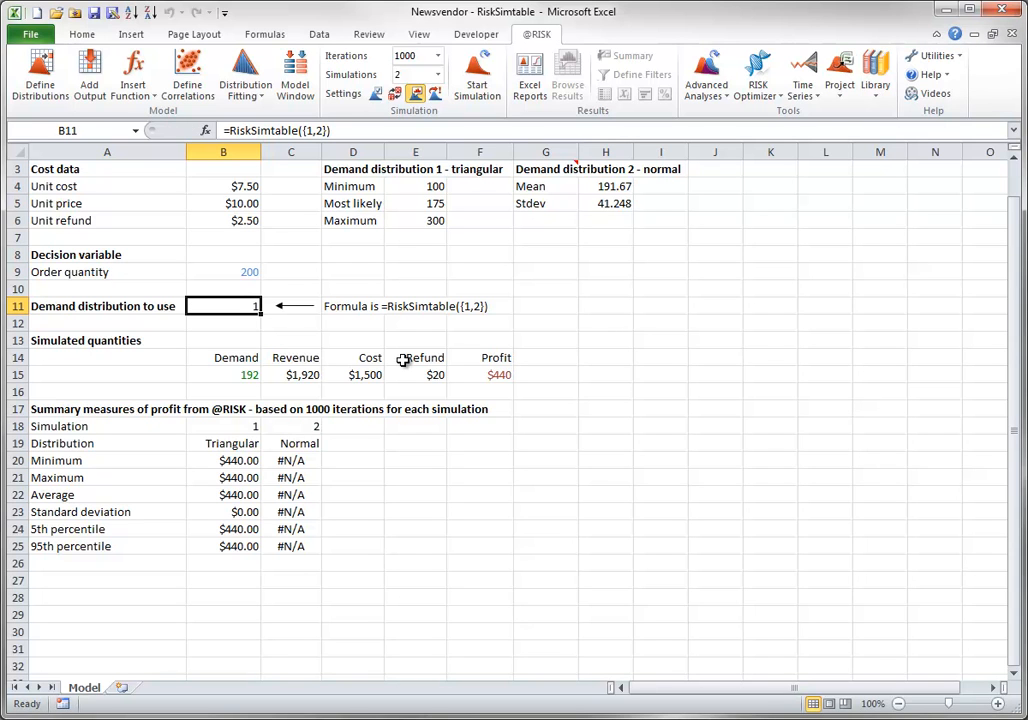
pyautogui.doubleClick(252, 374)
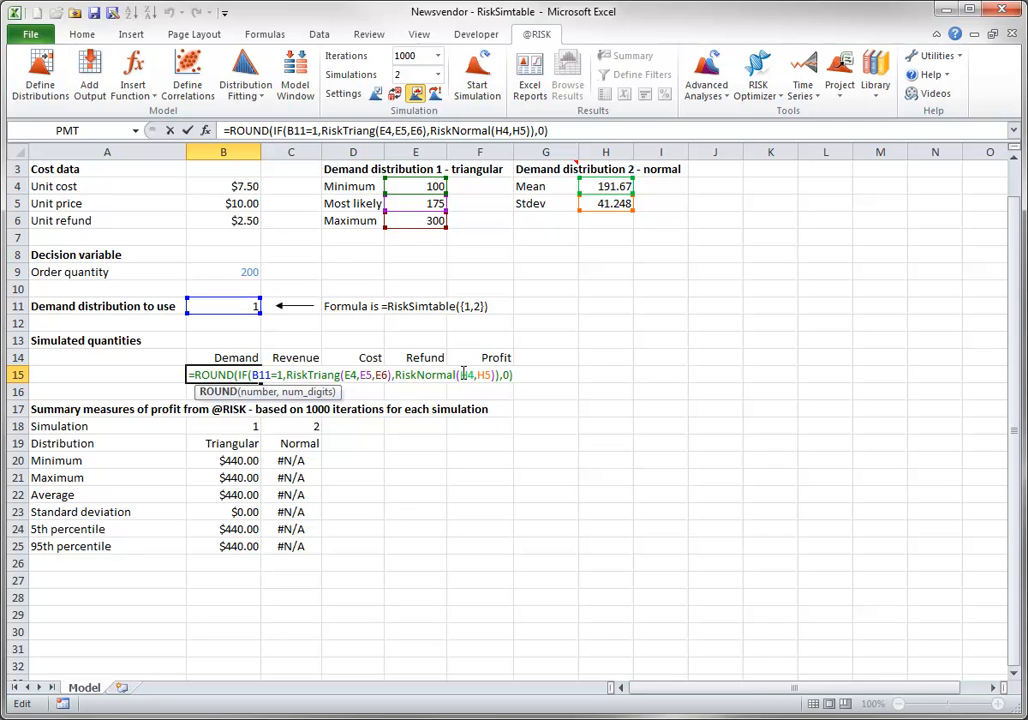
pyautogui.hotkey('ctrl', 'Return')
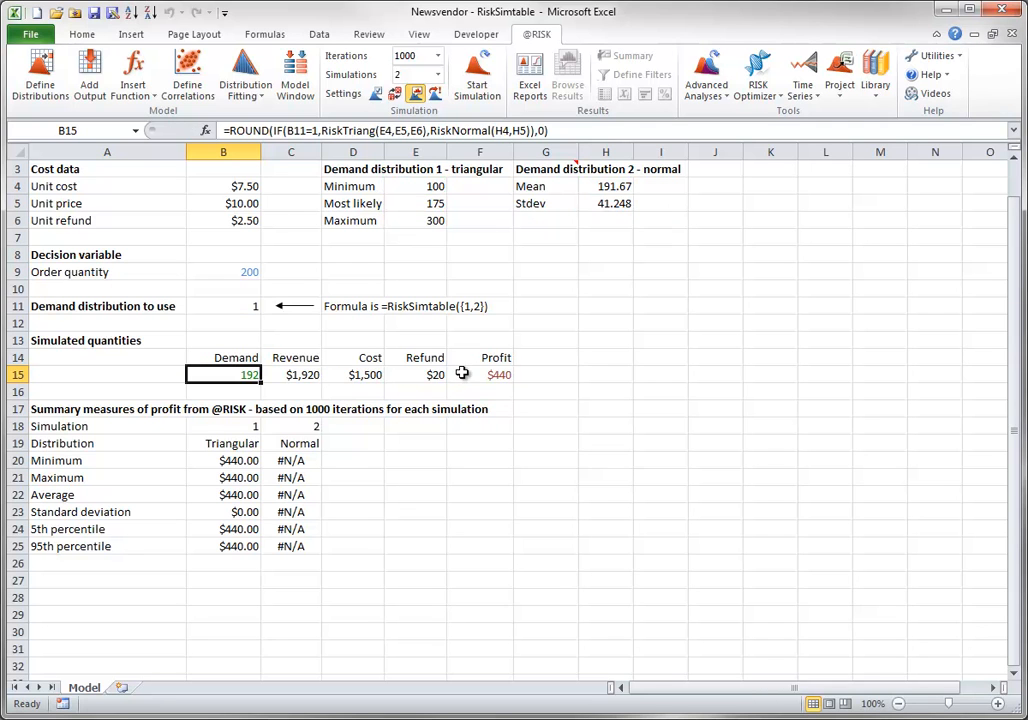
# Run the Newsvendor simulations and close the Demand results graph.
pyautogui.click(478, 70)
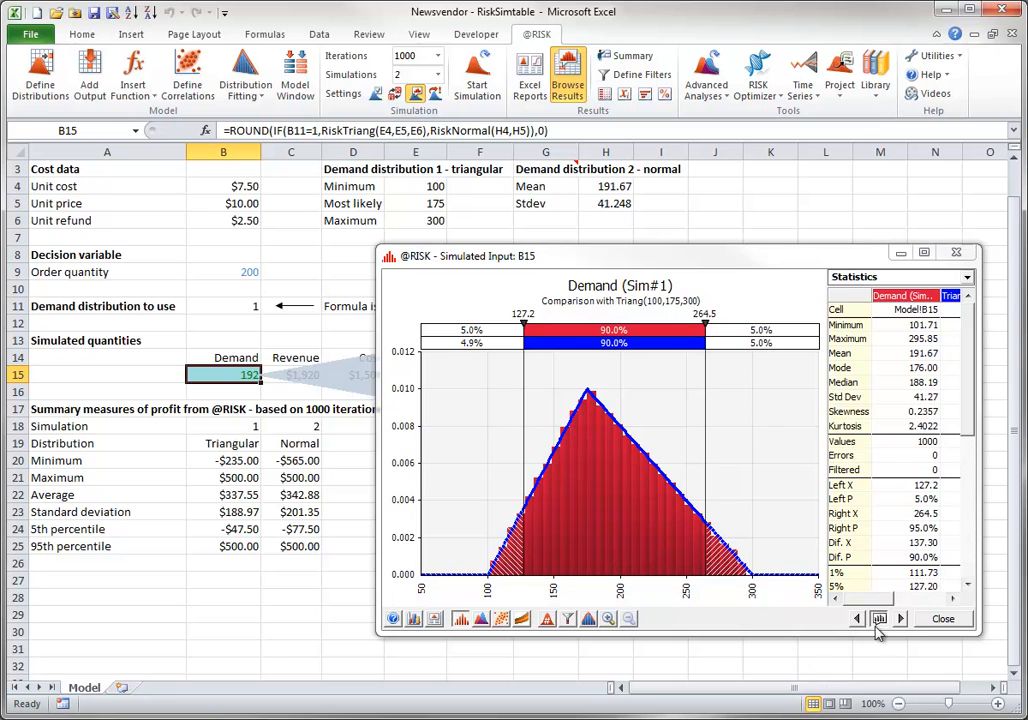
pyautogui.click(940, 620)
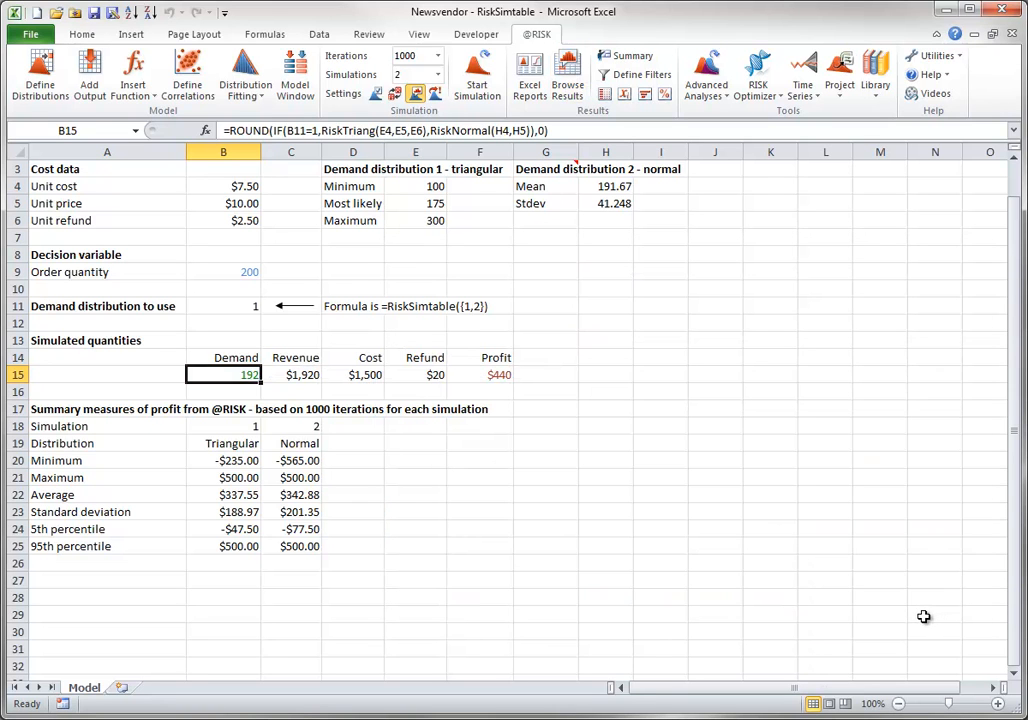
# Inspect the Maximum profit formulas for both simulations in cells B21 and C21 without changing them.
pyautogui.click(258, 478)
pyautogui.doubleClick(258, 479)
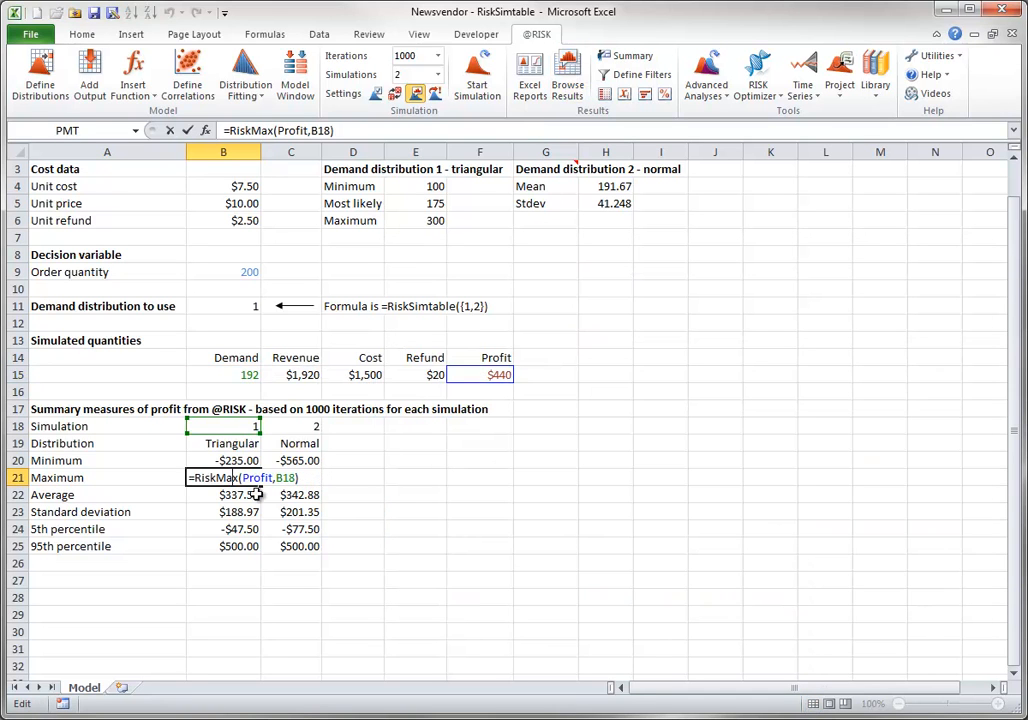
pyautogui.press('Escape')
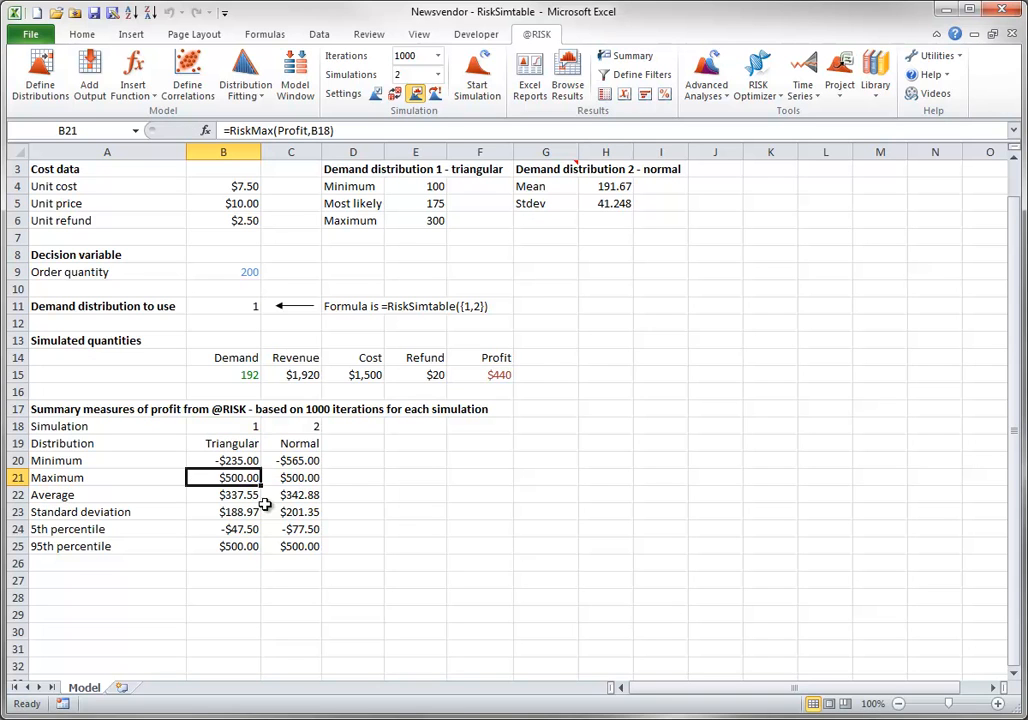
pyautogui.doubleClick(310, 478)
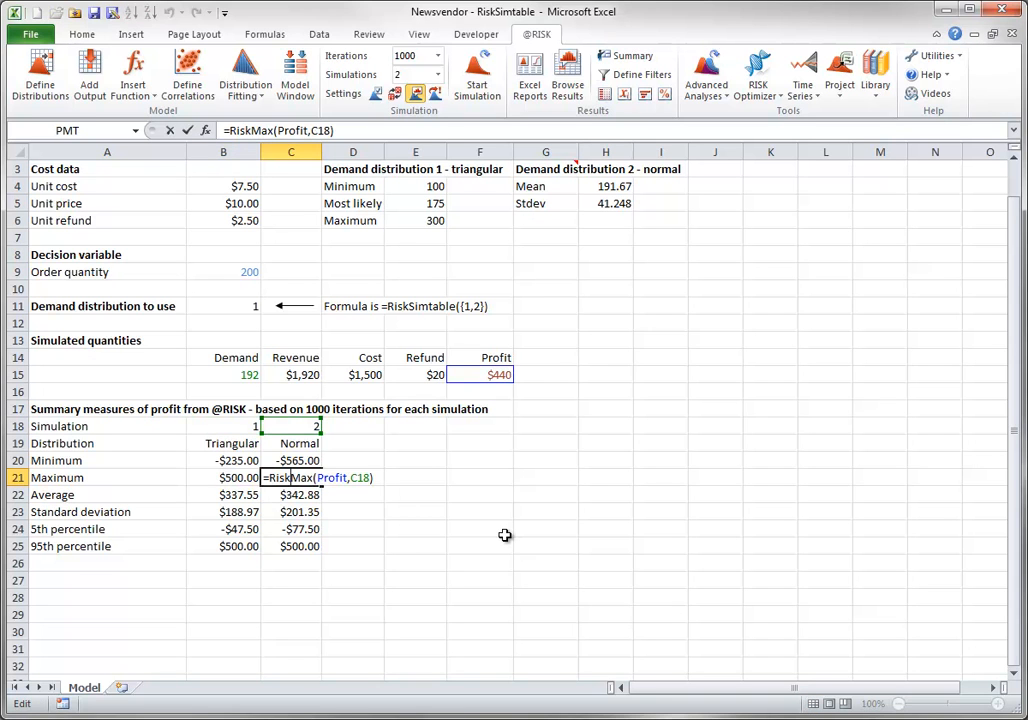
pyautogui.press('Escape')
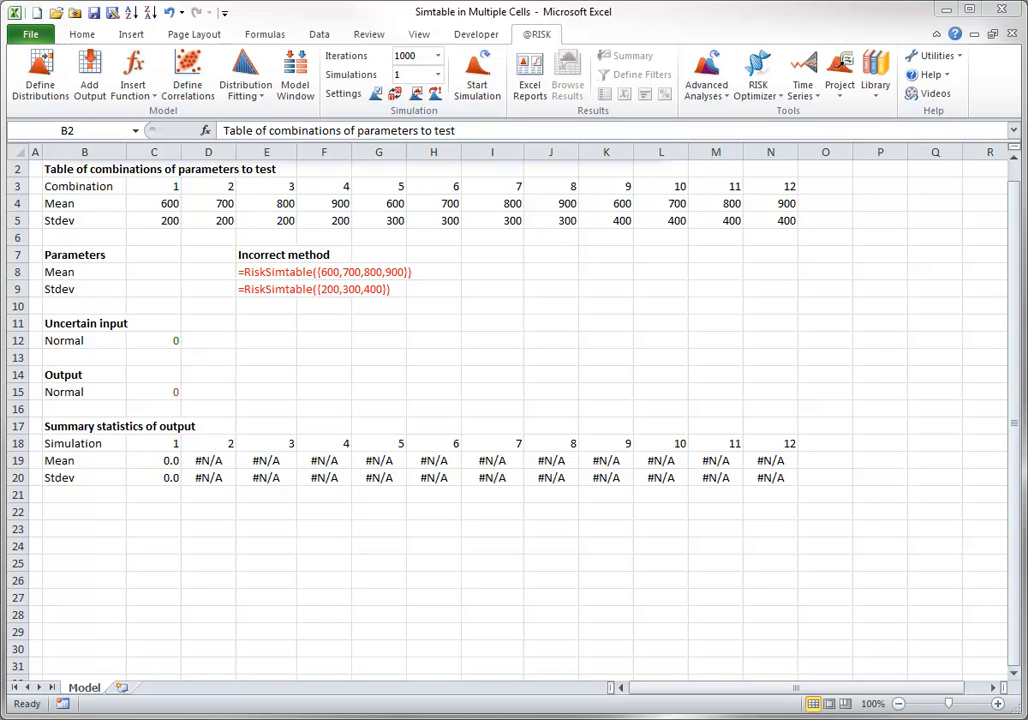
pyautogui.click(407, 75)
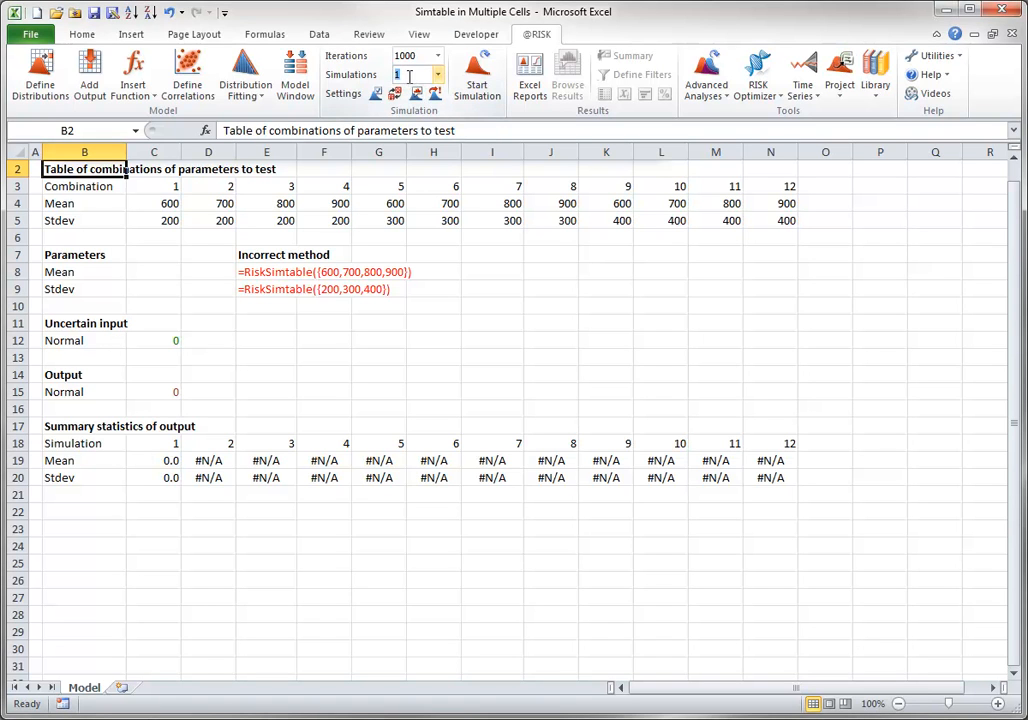
pyautogui.write('12')
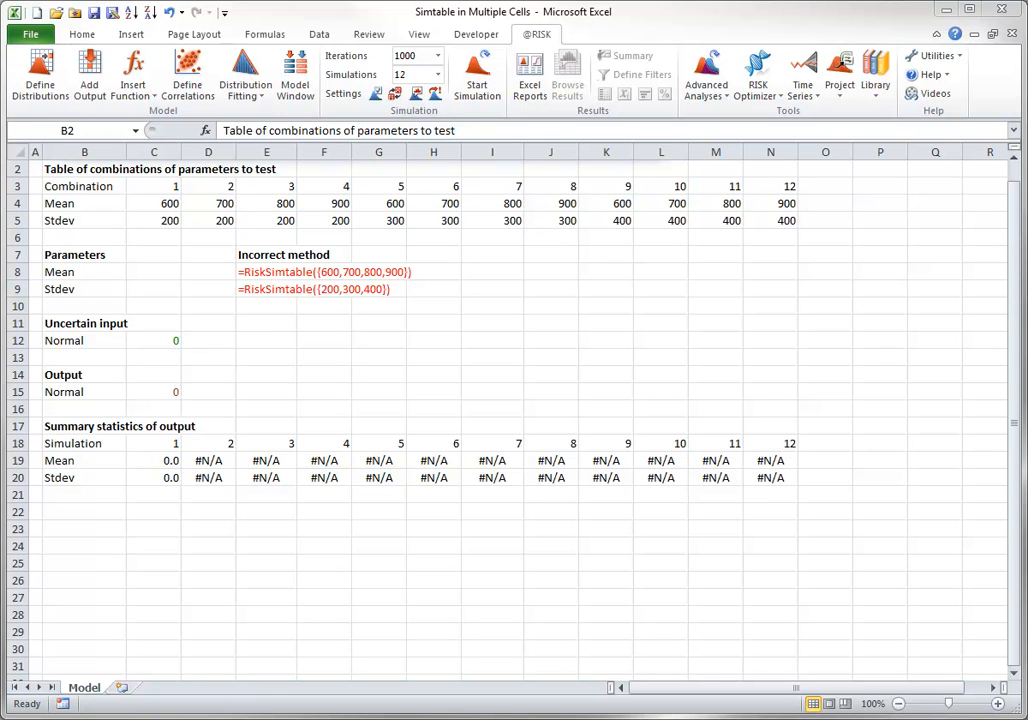
pyautogui.press('F2')
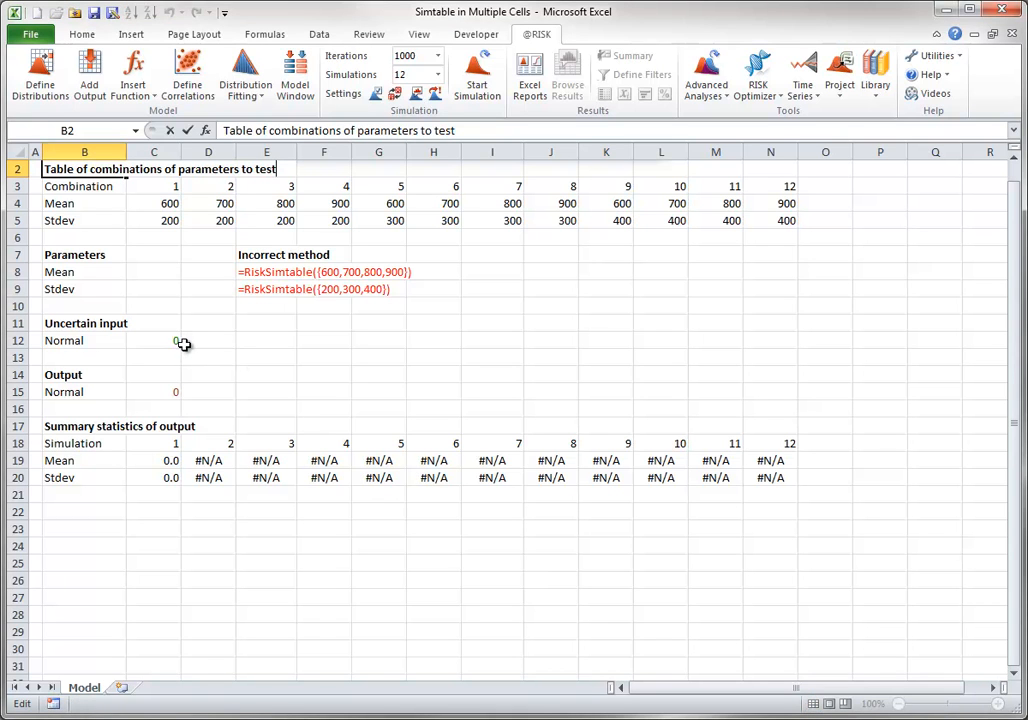
# Inspect the uncertain input formula in C12 and the output formula in C15 without changing them.
pyautogui.doubleClick(166, 341)
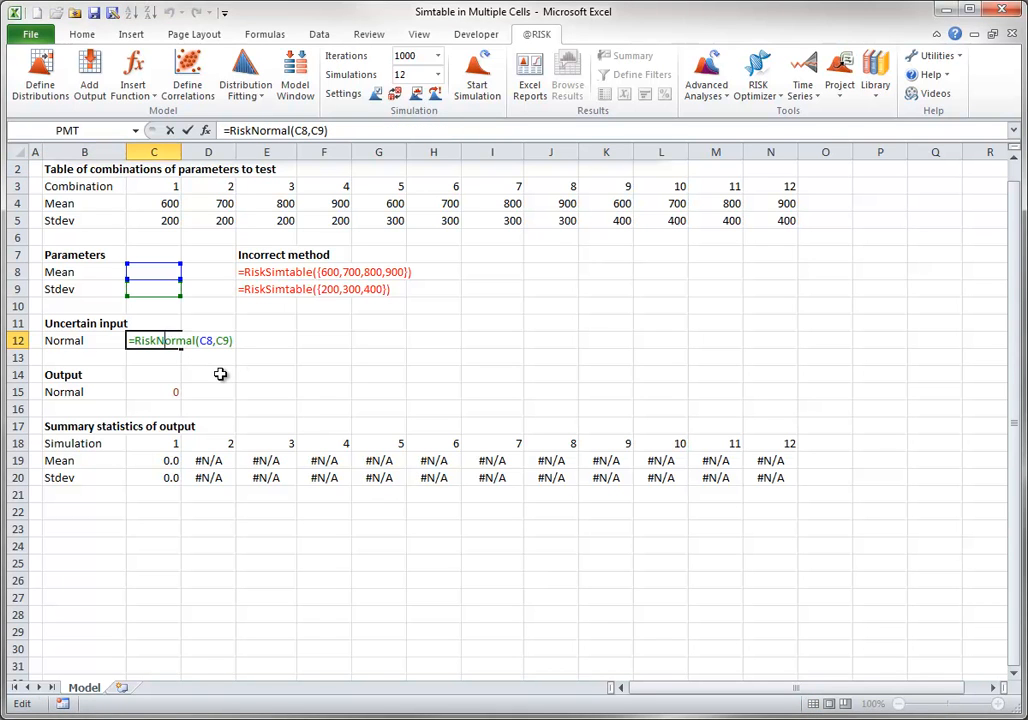
pyautogui.press('Escape')
pyautogui.doubleClick(160, 392)
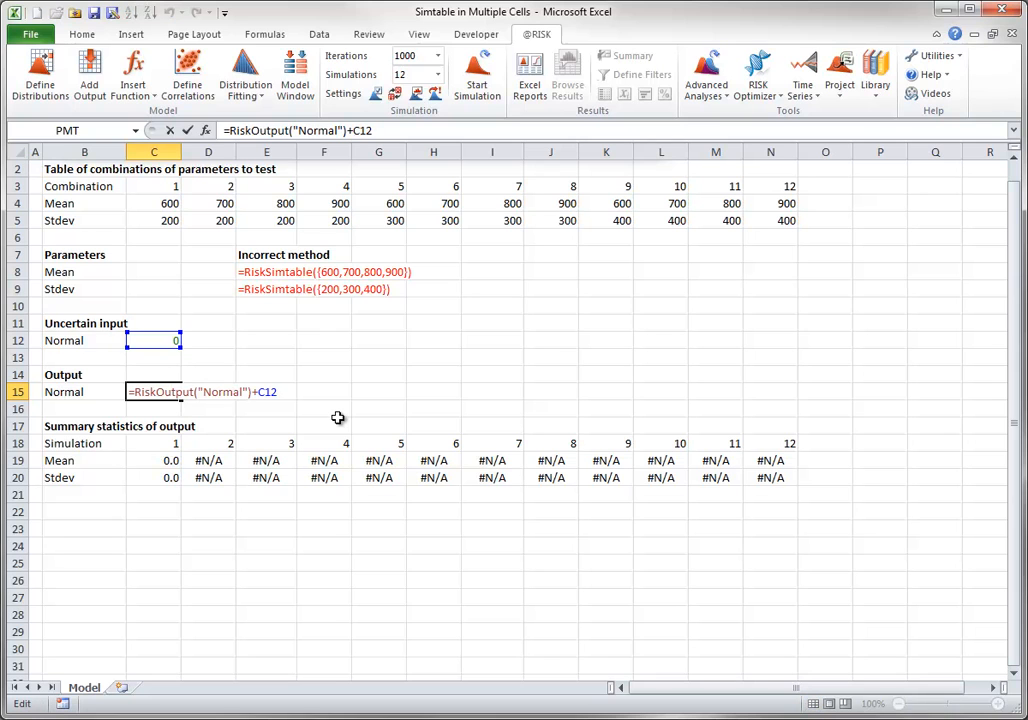
pyautogui.press('Escape')
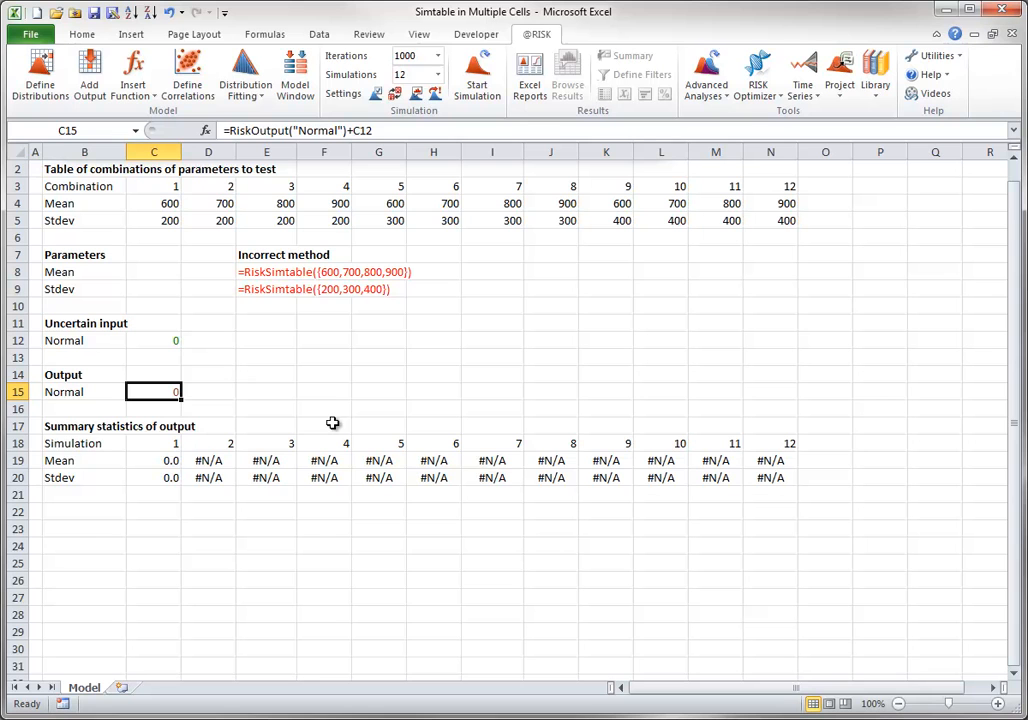
# Enter =RiskSimtable(C4:N4) as the Mean parameter in C8, referencing the table's row of means.
pyautogui.click(160, 271)
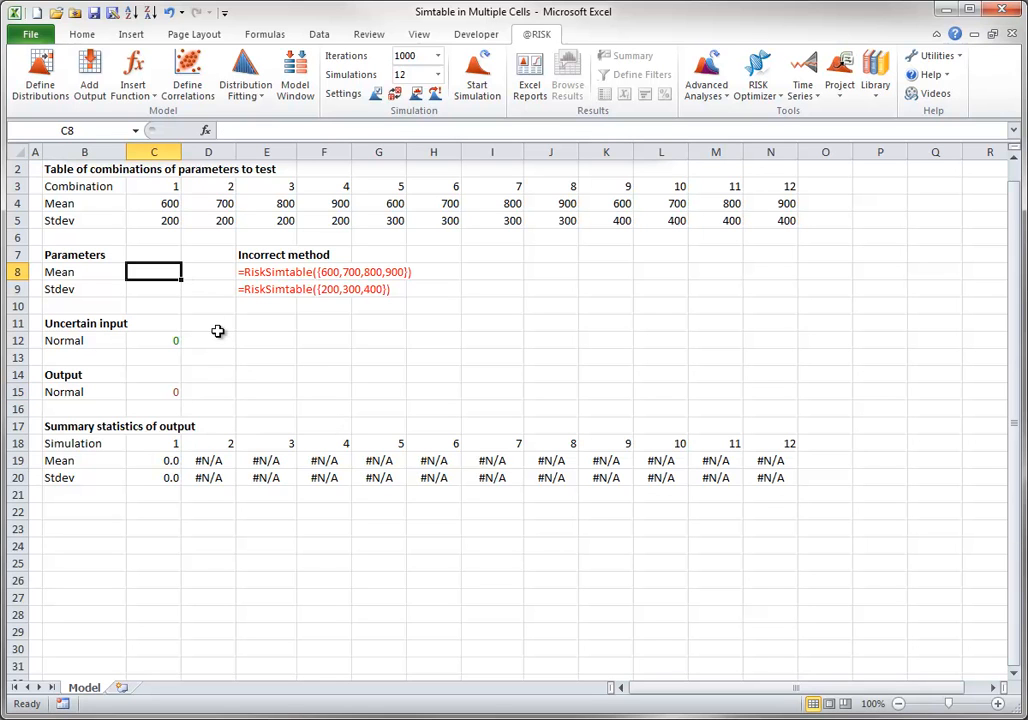
pyautogui.write('=risks')
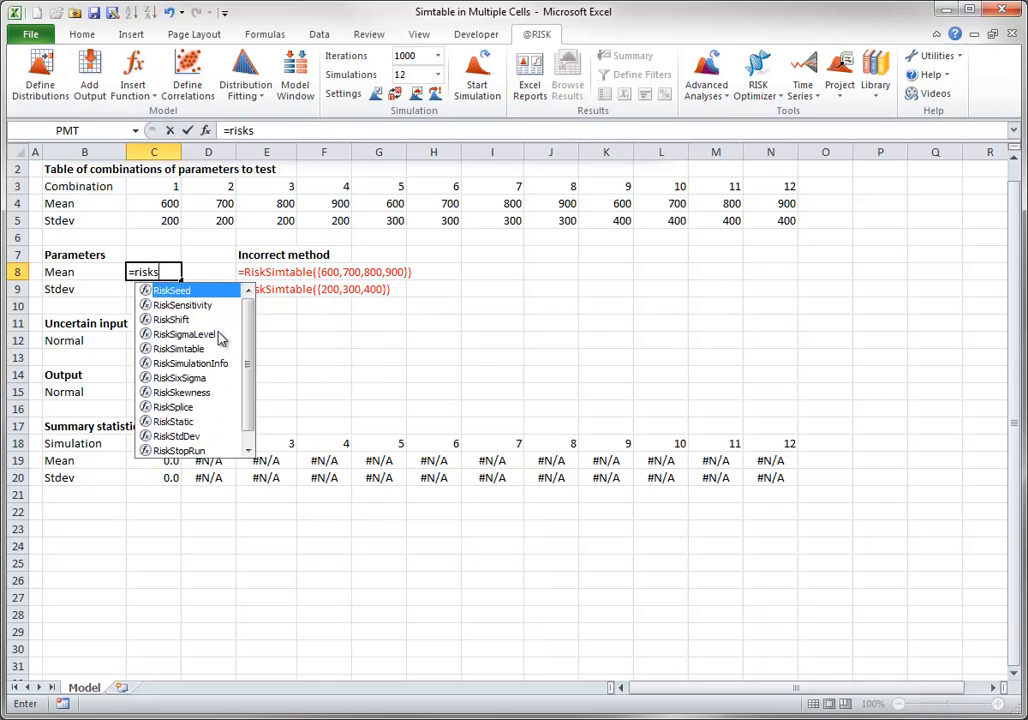
pyautogui.write('im')
pyautogui.press('Tab')
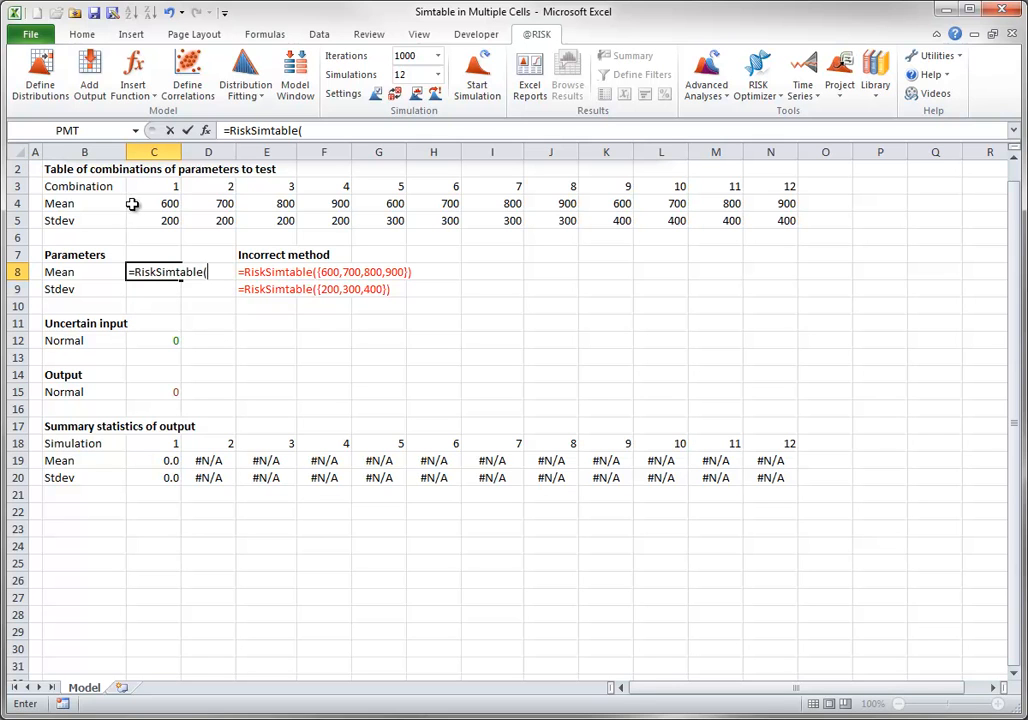
pyautogui.moveTo(132, 204); pyautogui.dragTo(788, 205)
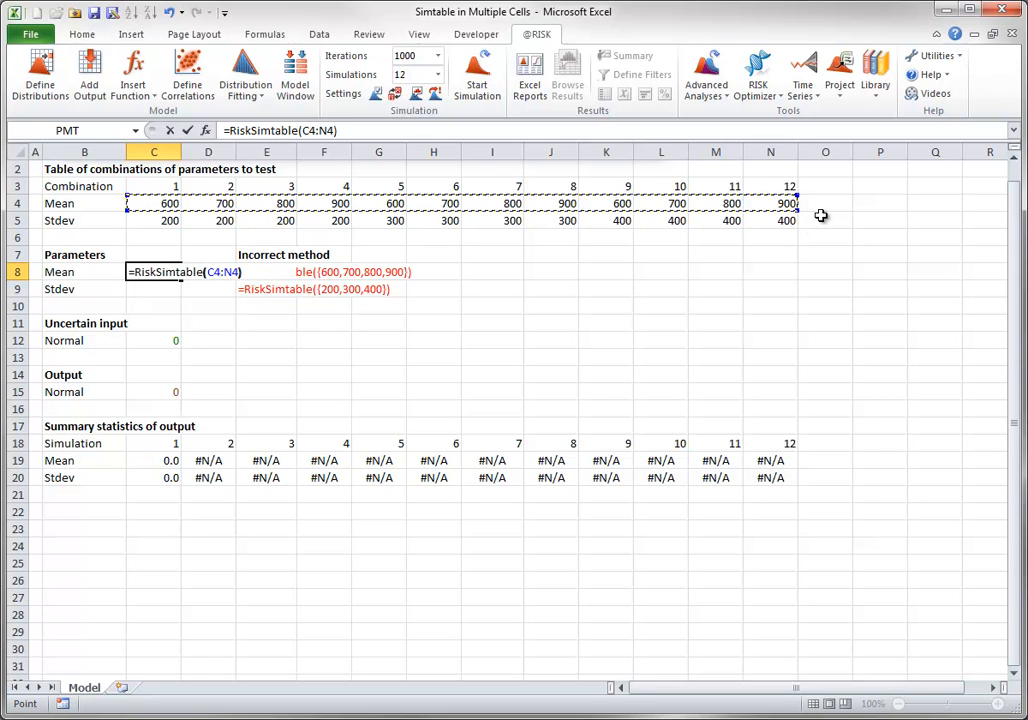
pyautogui.write(')')
pyautogui.press('Tab')
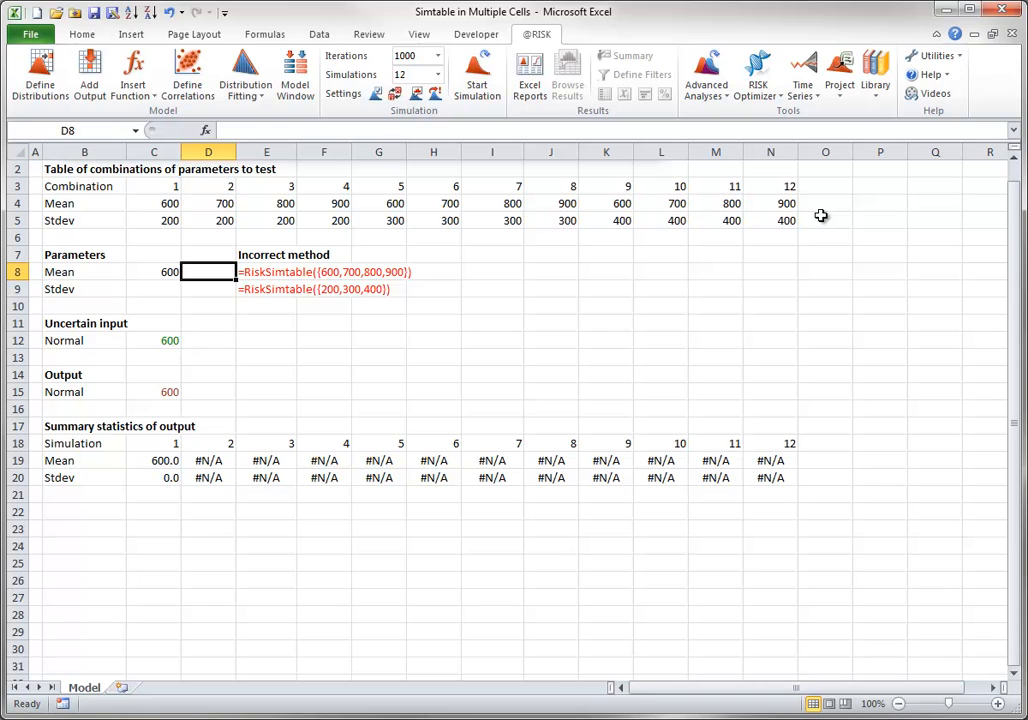
# Copy the Mean formula in C8 down to the Stdev cell C9 and run the simulations.
pyautogui.click(166, 274)
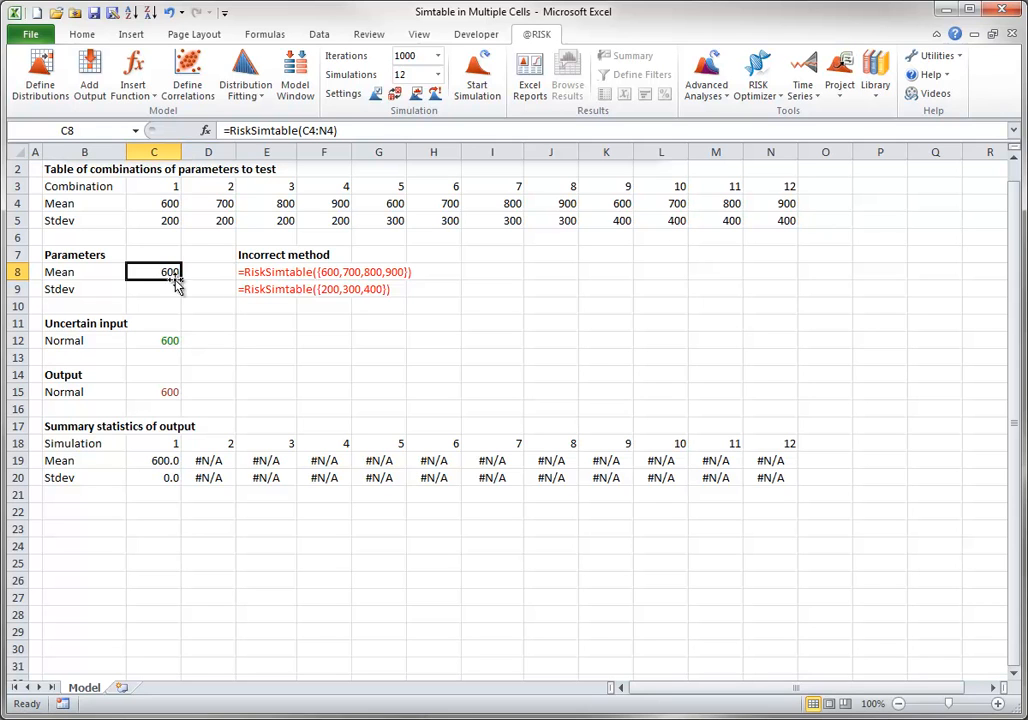
pyautogui.moveTo(181, 281); pyautogui.dragTo(175, 295)
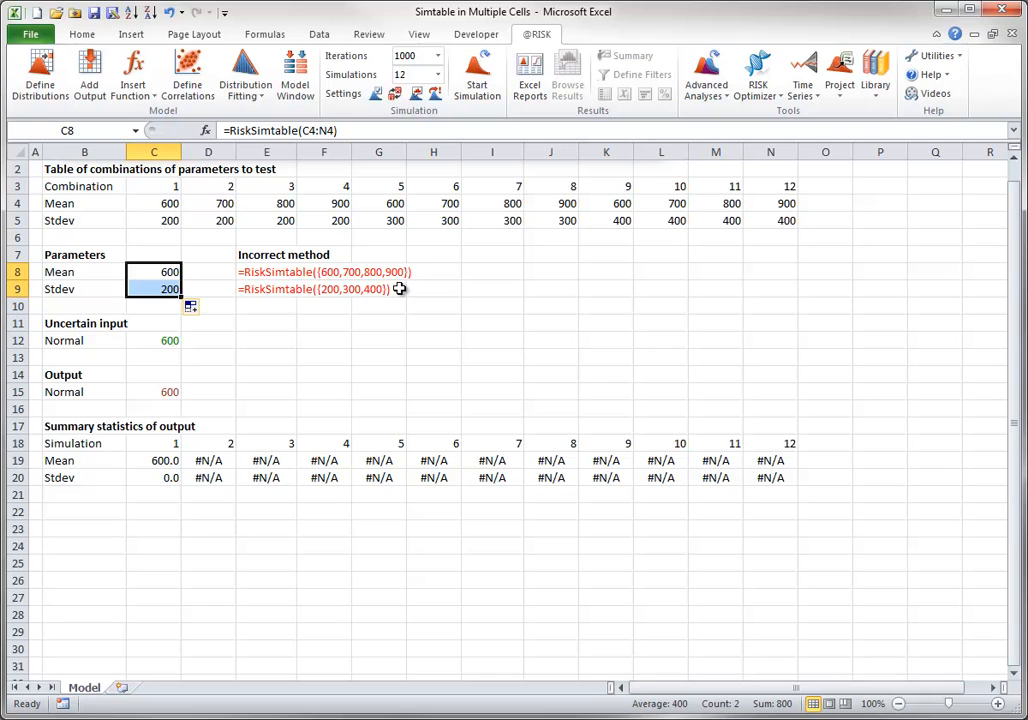
pyautogui.click(477, 78)
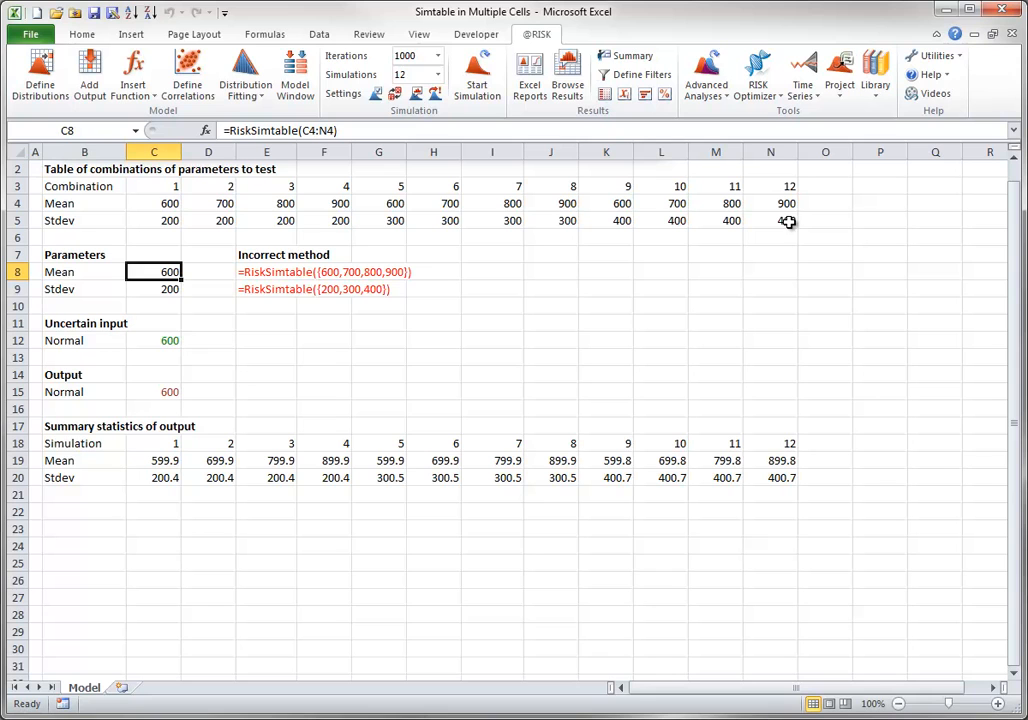
pyautogui.press('Down')
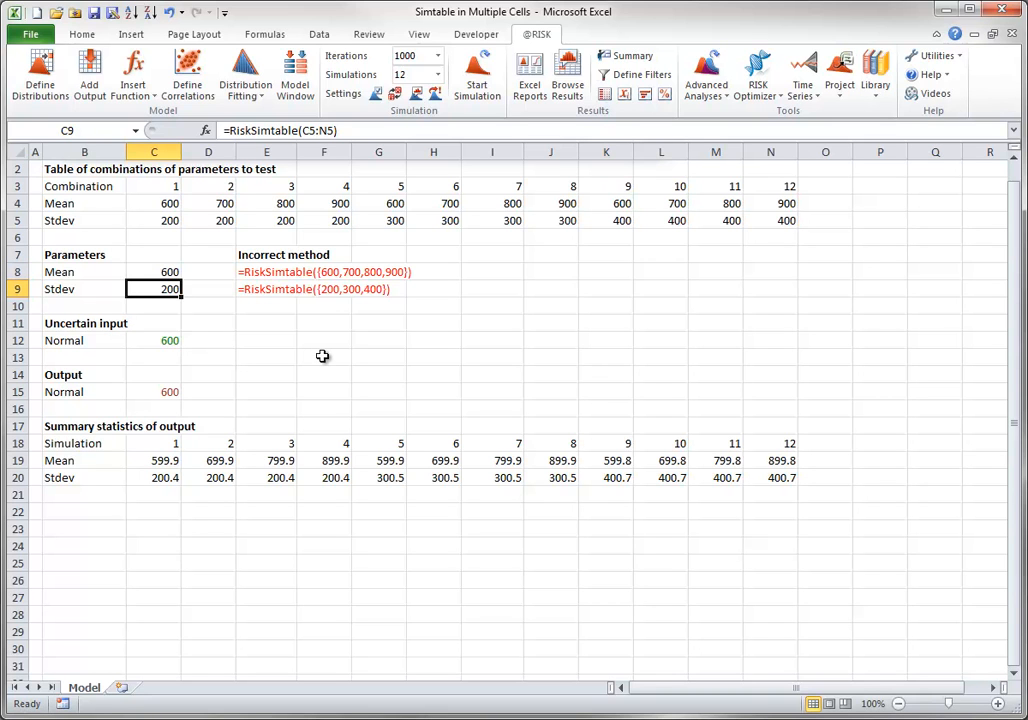
# Label cell I7 "Sim index" and enter =RiskSimtable(C3:N3) in J7, referencing the combination numbers.
pyautogui.click(479, 254)
pyautogui.write('Sim index')
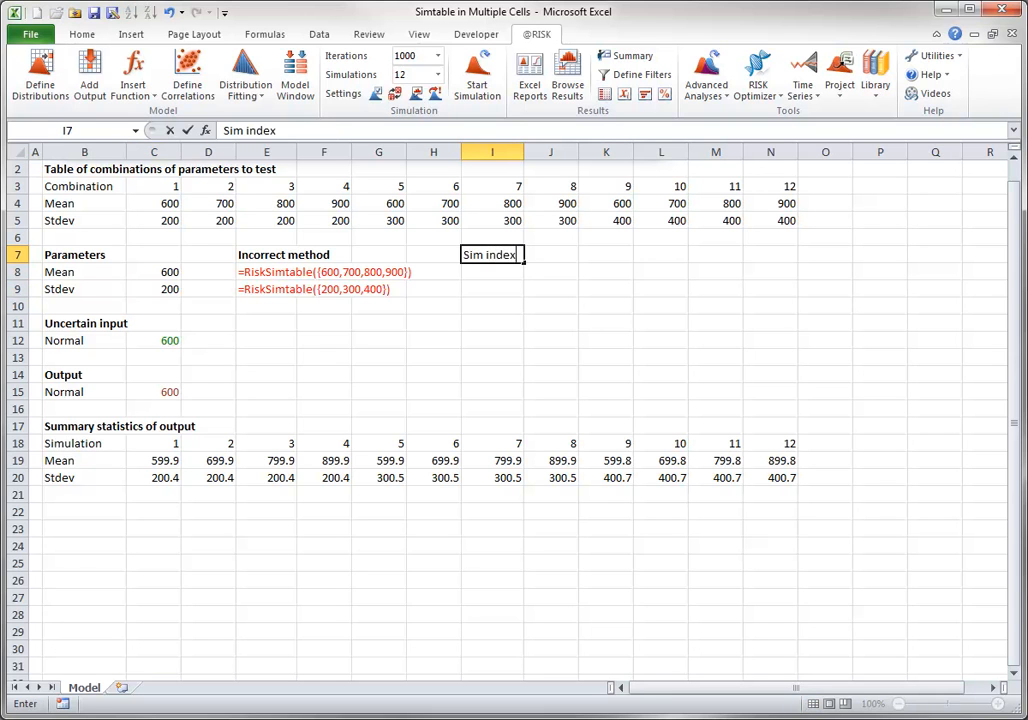
pyautogui.press('Tab')
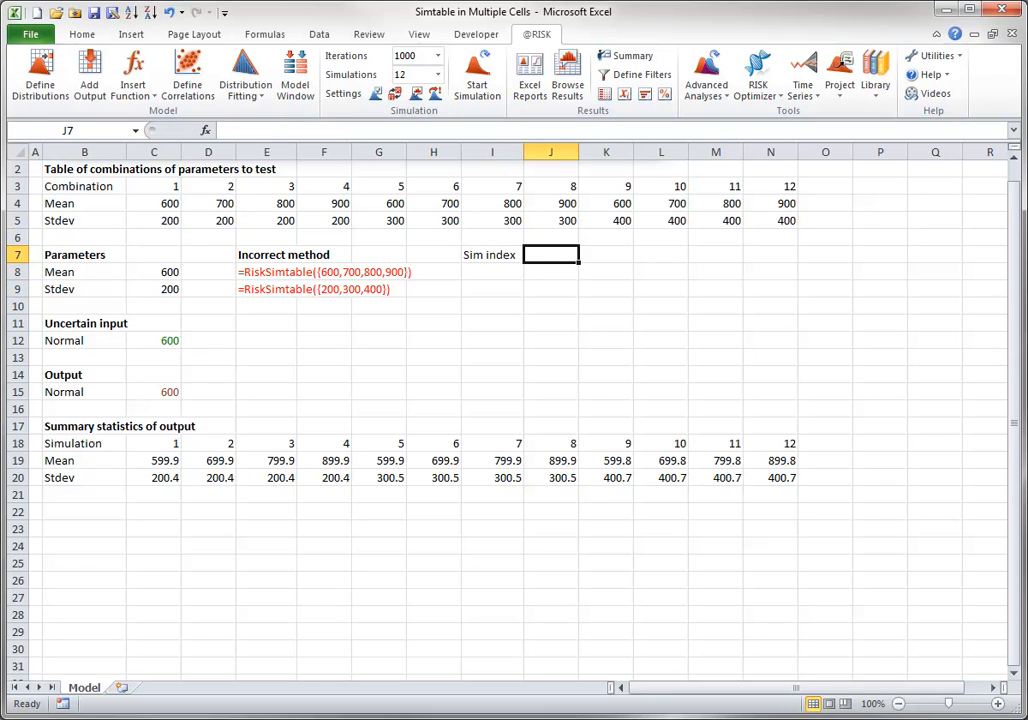
pyautogui.write('=risksim')
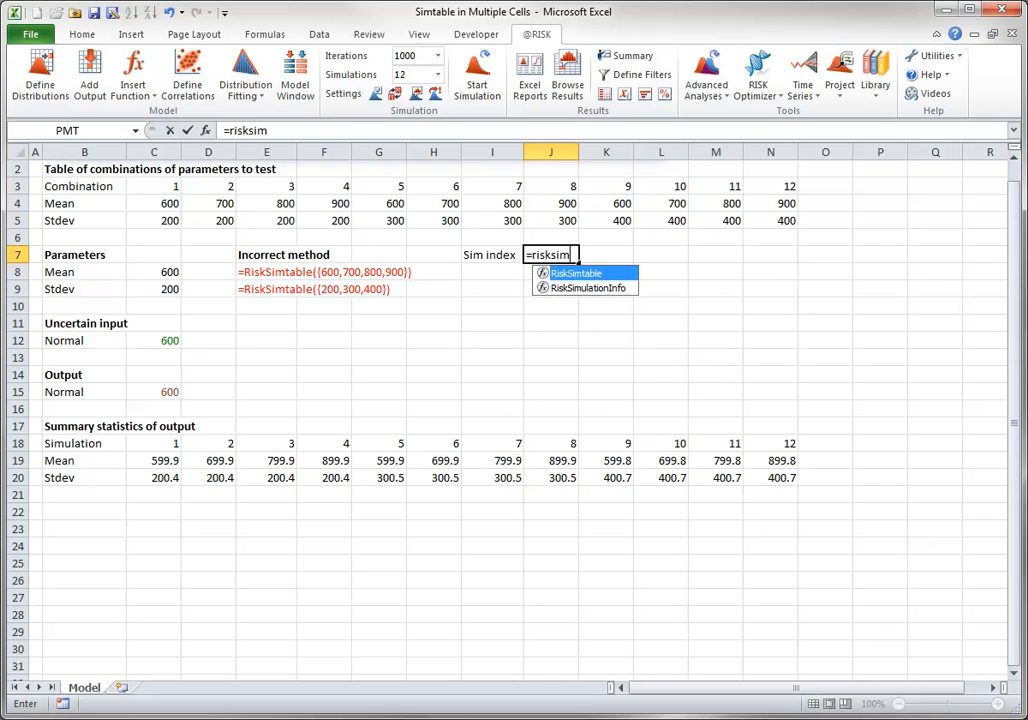
pyautogui.press('Tab')
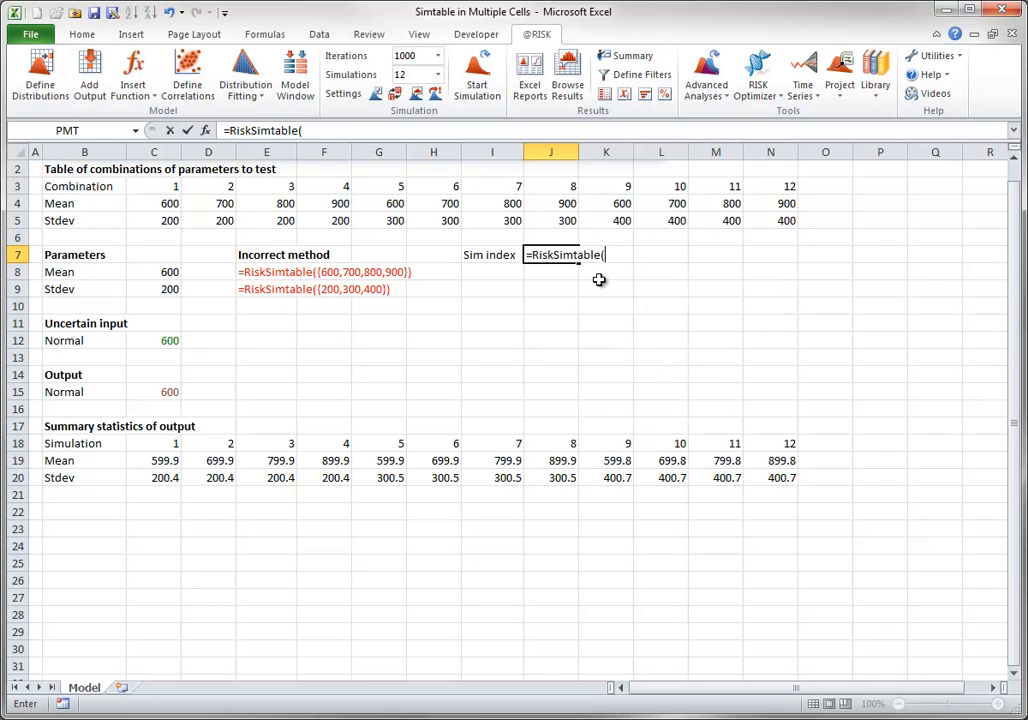
pyautogui.moveTo(152, 186); pyautogui.dragTo(796, 193)
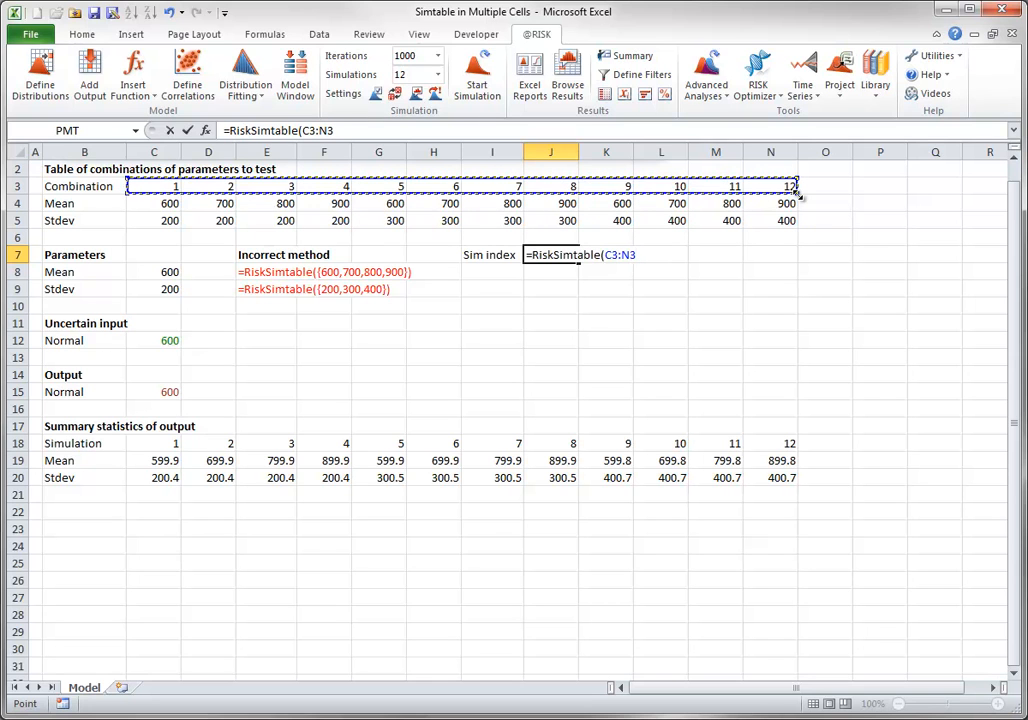
pyautogui.write(')')
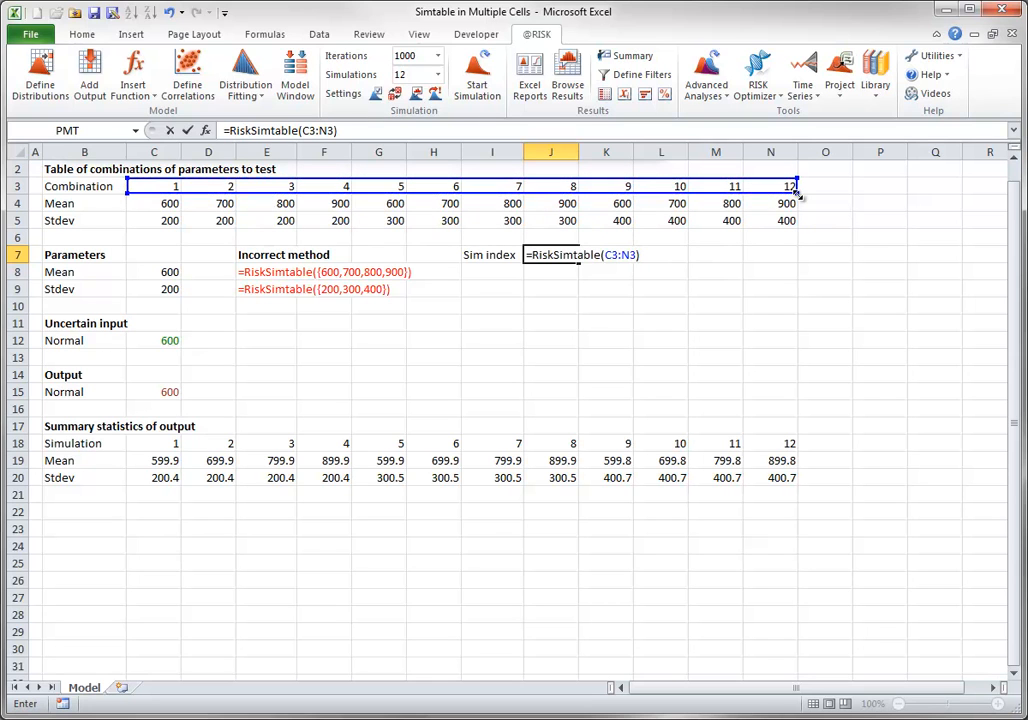
pyautogui.press('Tab')
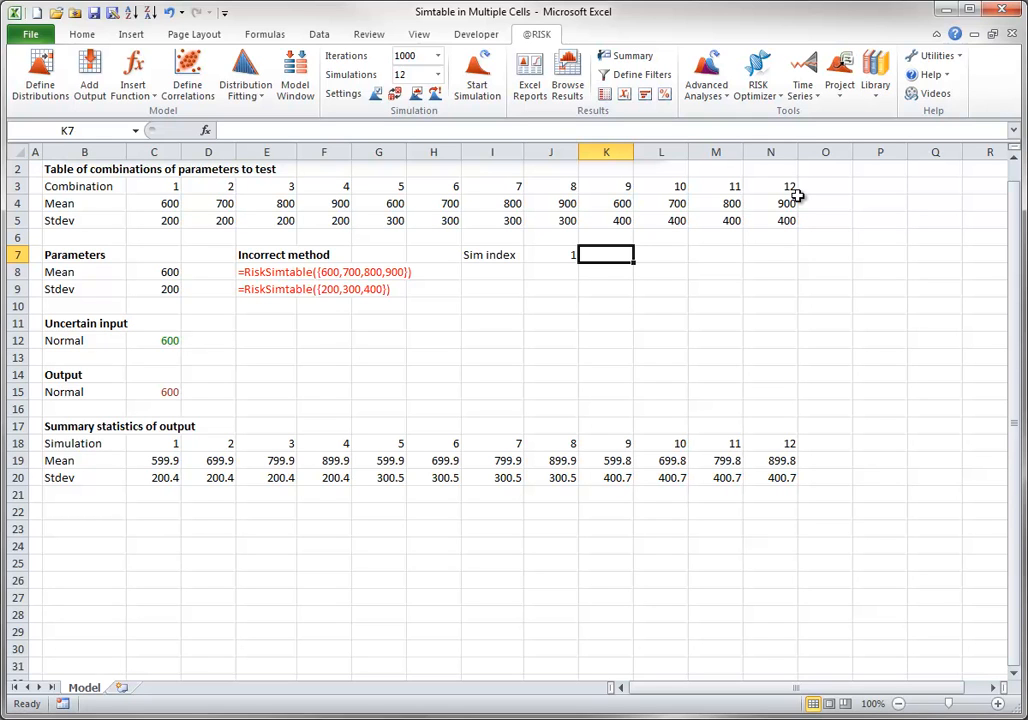
# Replace the Mean formula in C8 with =HLOOKUP(J7,C3:N5,2) to look up the mean by simulation index.
pyautogui.click(151, 269)
pyautogui.write('=hloo')
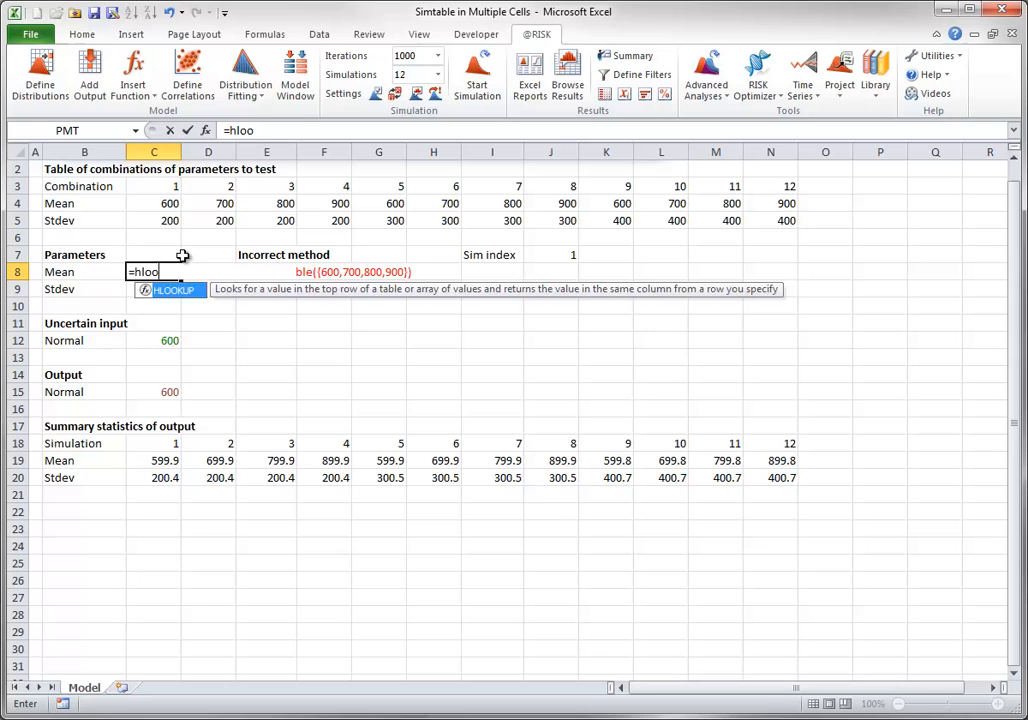
pyautogui.press('Tab')
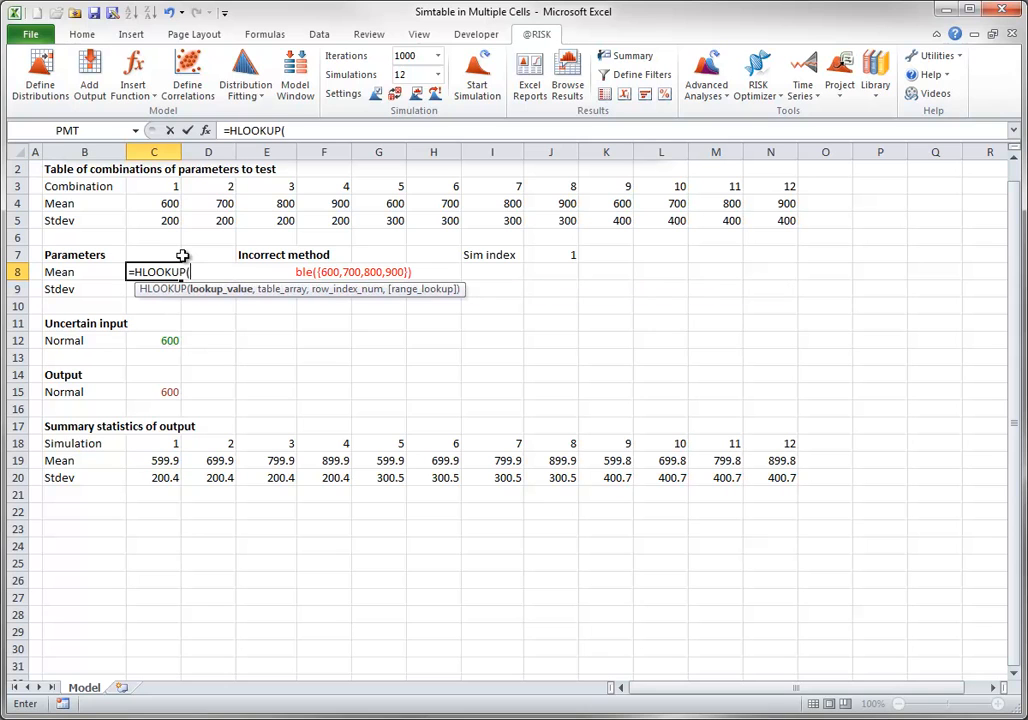
pyautogui.click(568, 252)
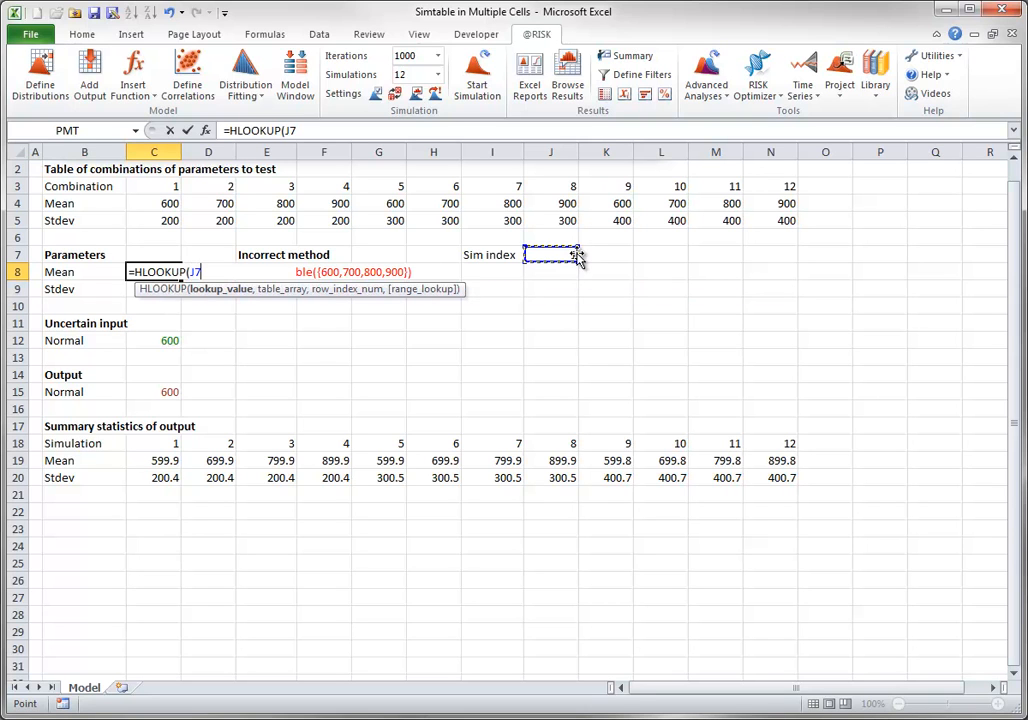
pyautogui.write(',')
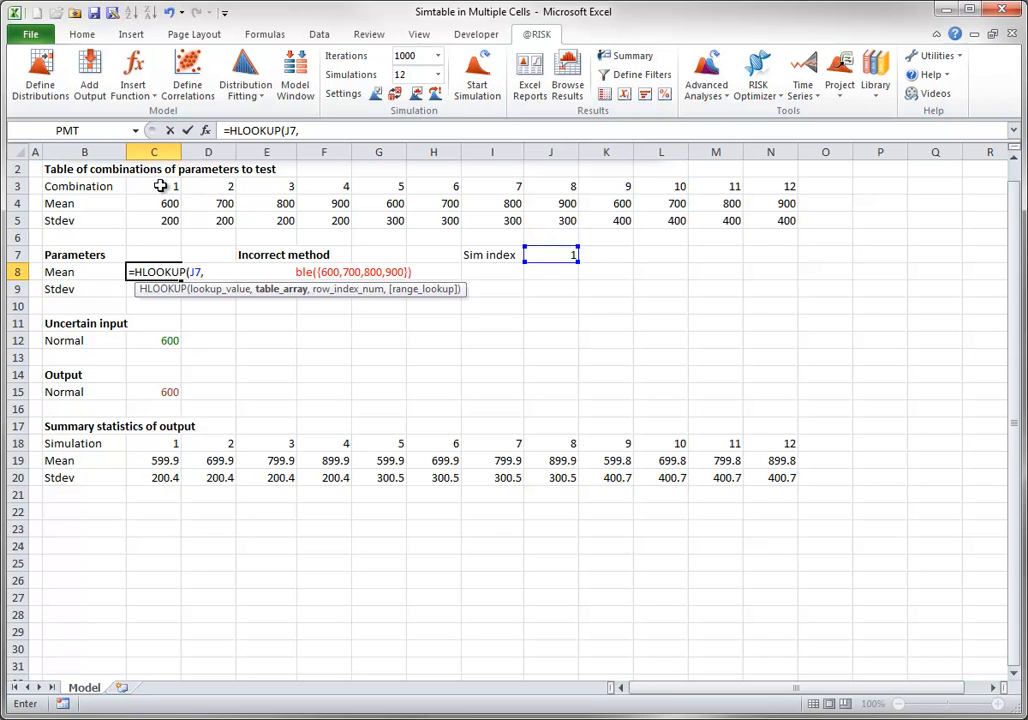
pyautogui.moveTo(160, 186); pyautogui.dragTo(765, 219)
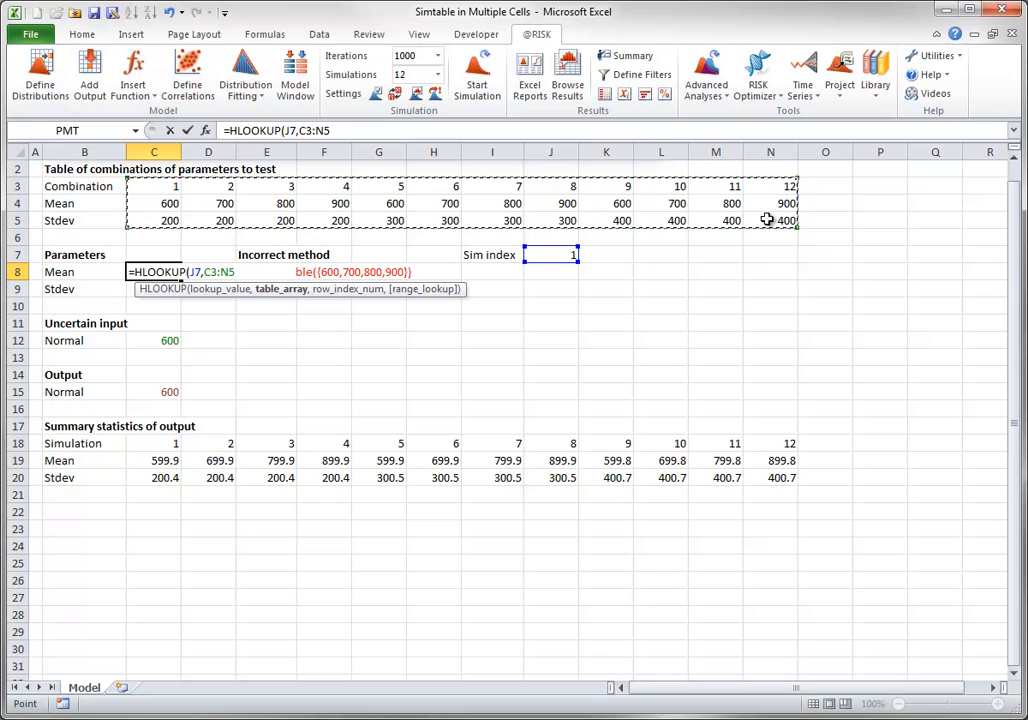
pyautogui.write(',')
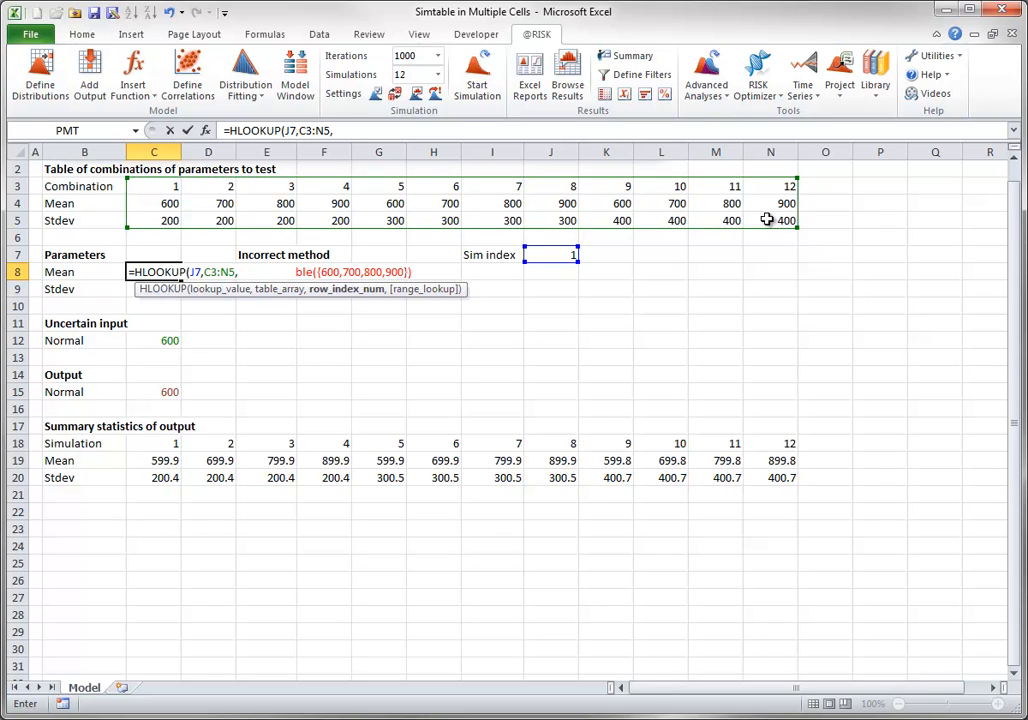
pyautogui.write('2)')
pyautogui.press('Tab')
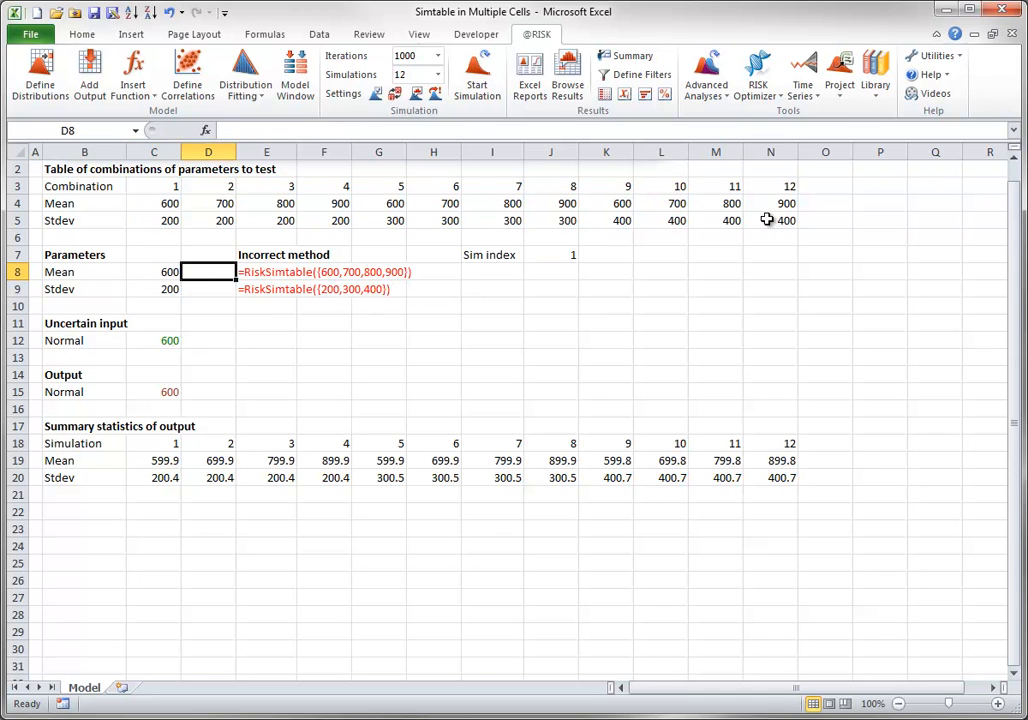
# Replace the Stdev formula in C9 with =HLOOKUP(J7,C3:N5,3) to look up the standard deviation by simulation index, and run the simulations.
pyautogui.click(156, 288)
pyautogui.write('=')
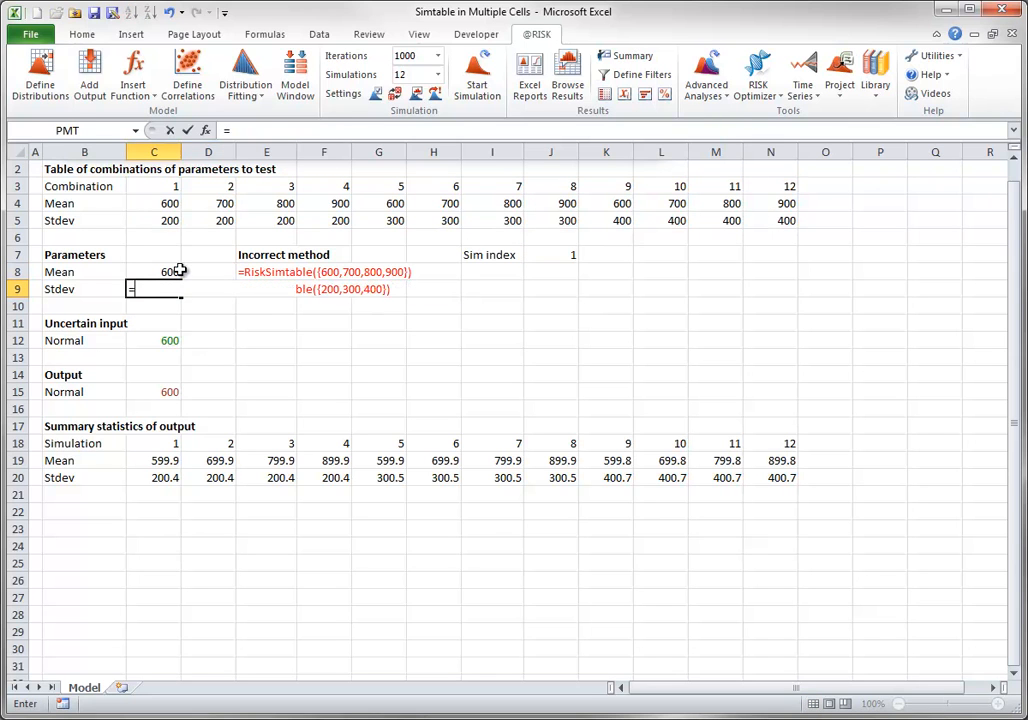
pyautogui.write('hl')
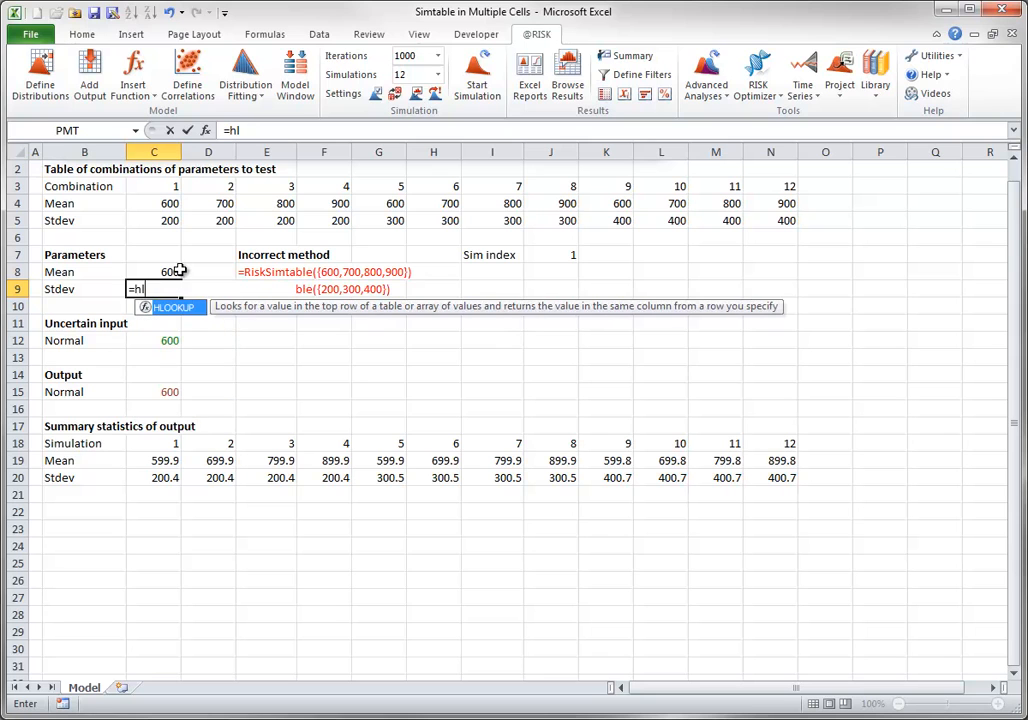
pyautogui.write('ooku')
pyautogui.press('Tab')
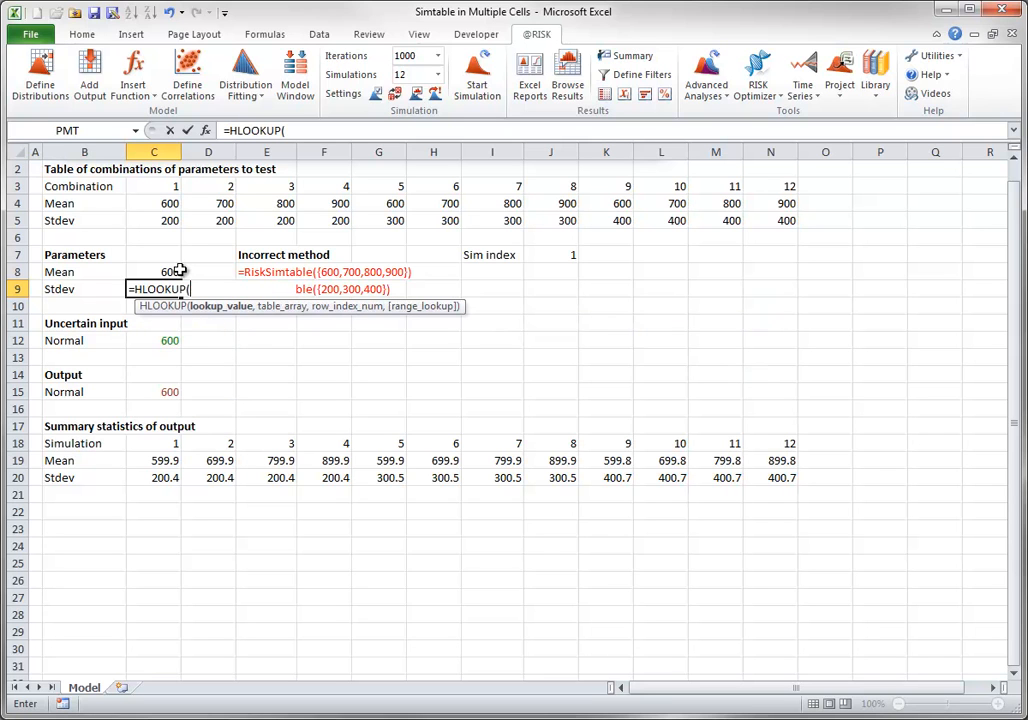
pyautogui.click(553, 255)
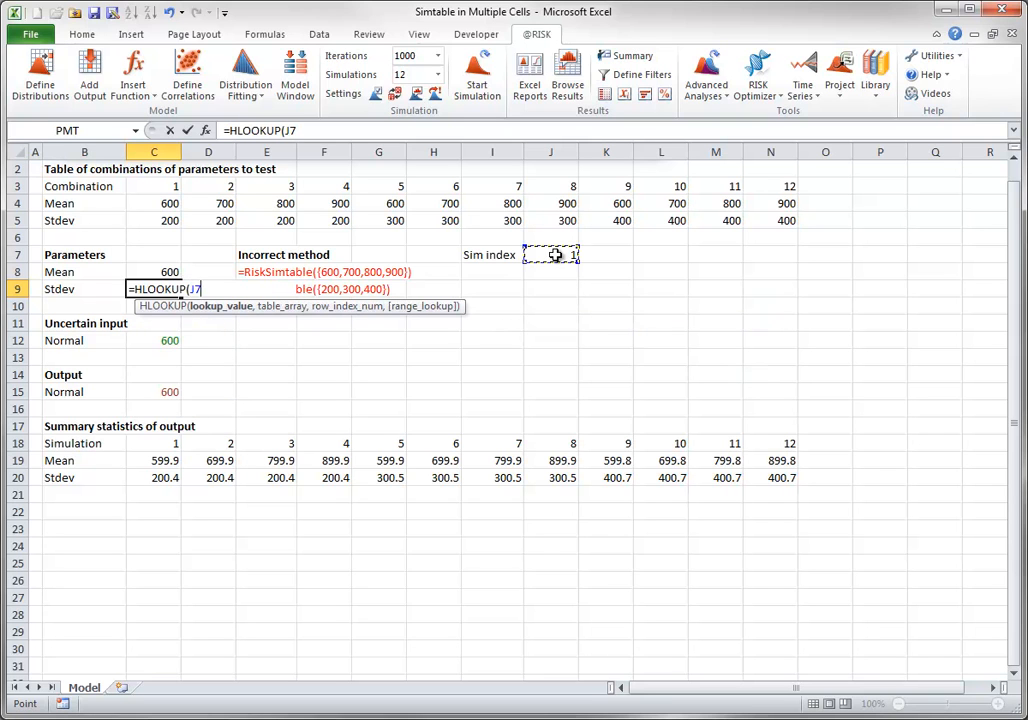
pyautogui.write(',')
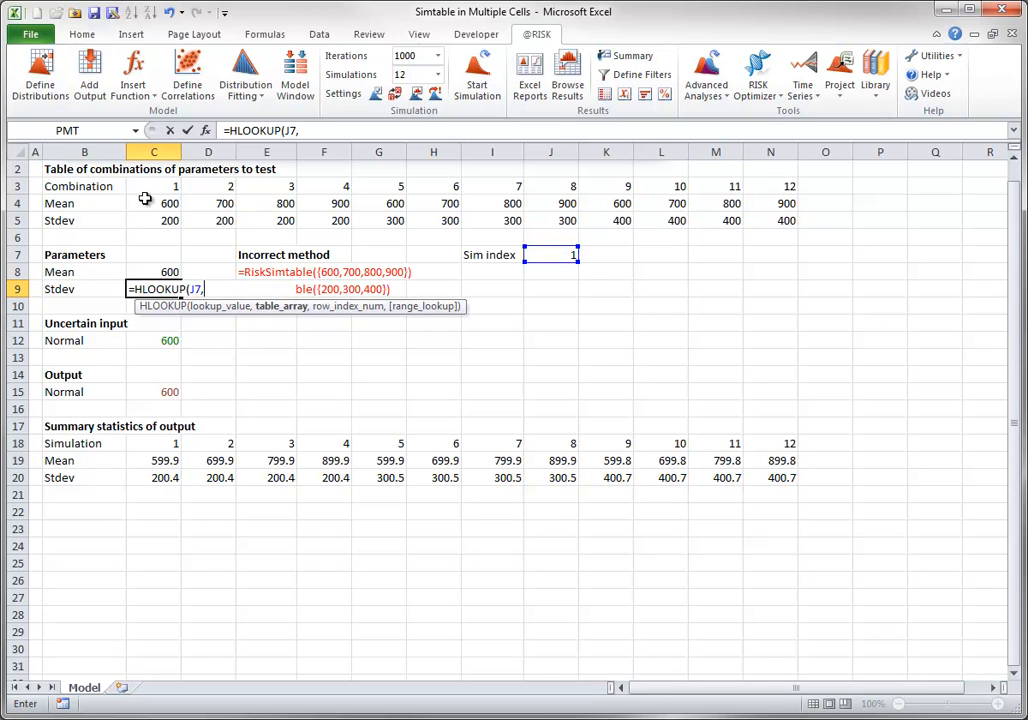
pyautogui.moveTo(160, 187); pyautogui.dragTo(788, 205)
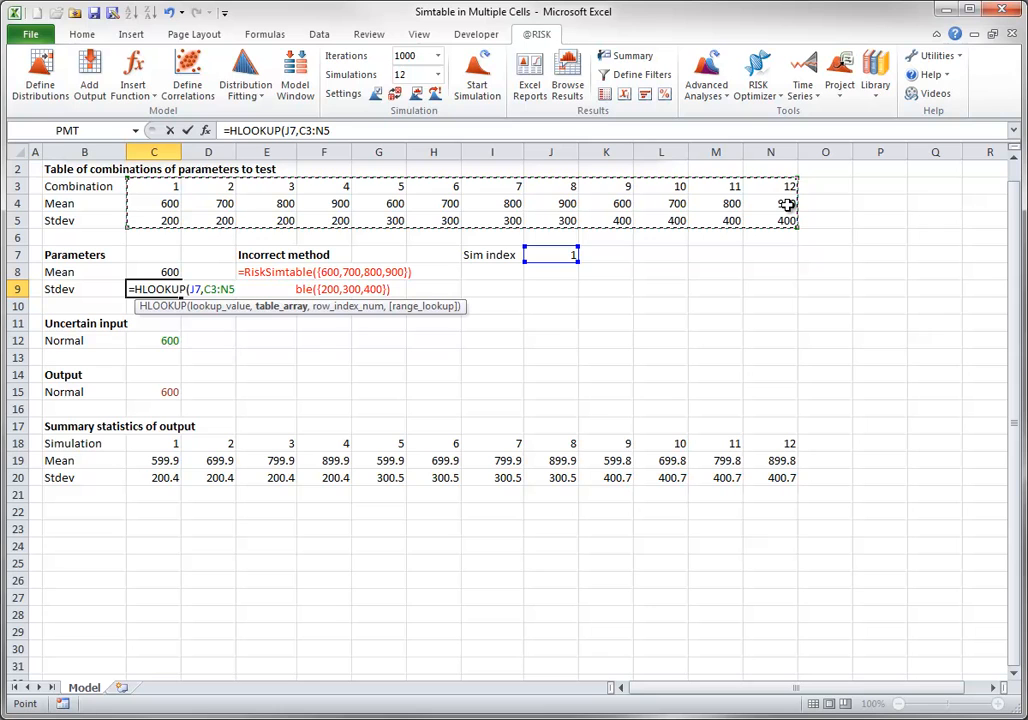
pyautogui.write(',3)')
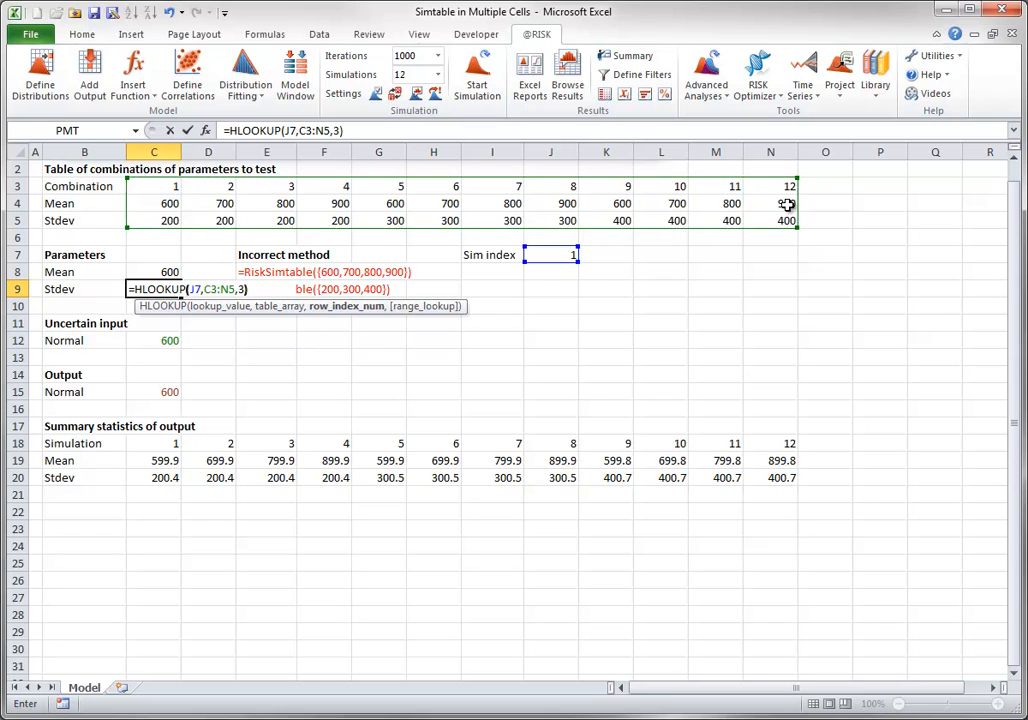
pyautogui.press('Tab')
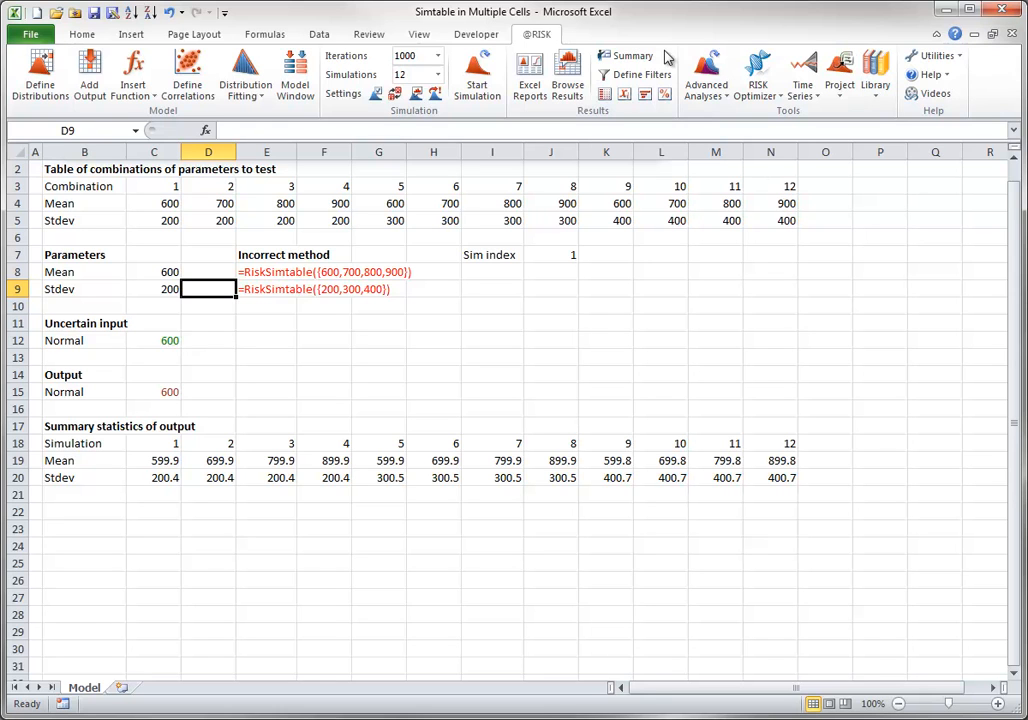
pyautogui.click(476, 66)
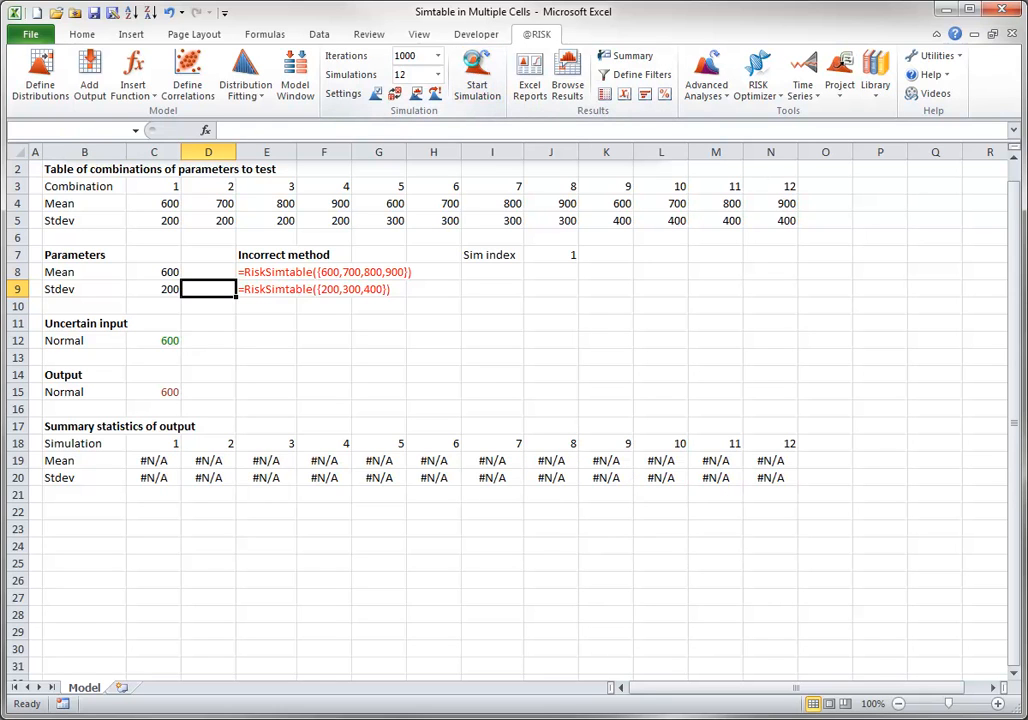